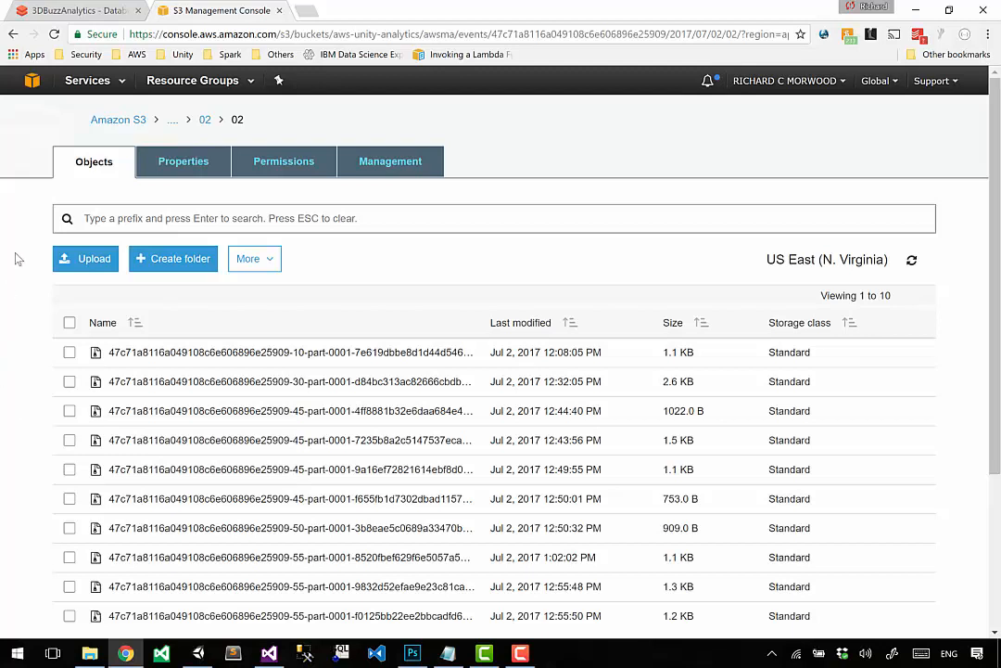
Step: Open the EC2 service's running instances list and check which regions are available, keeping the current one
{"action": "left_click", "coordinate": [100, 88]}
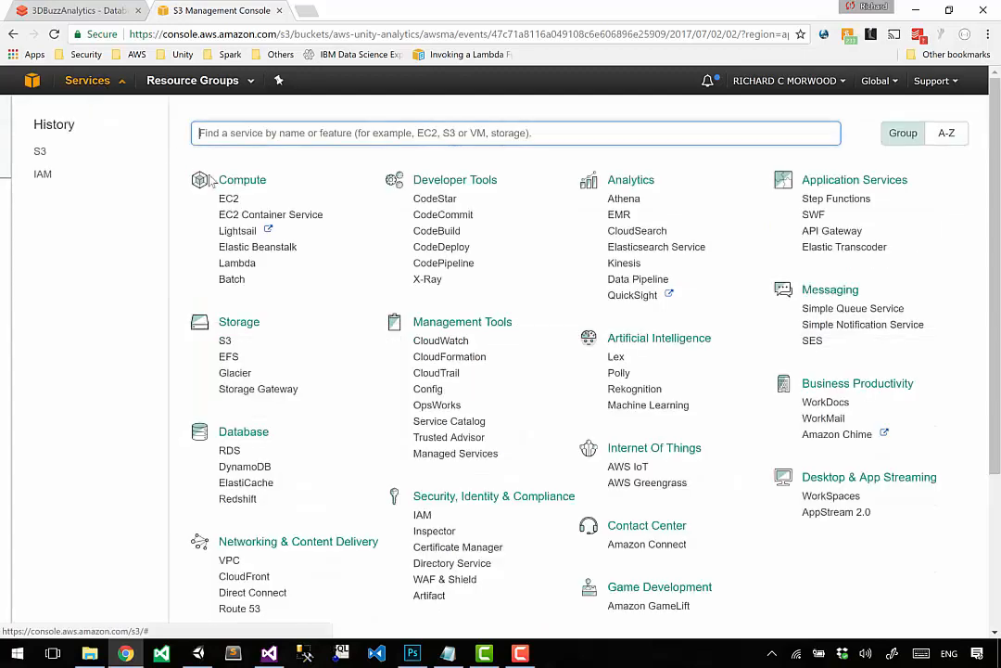
{"action": "left_click", "coordinate": [227, 200]}
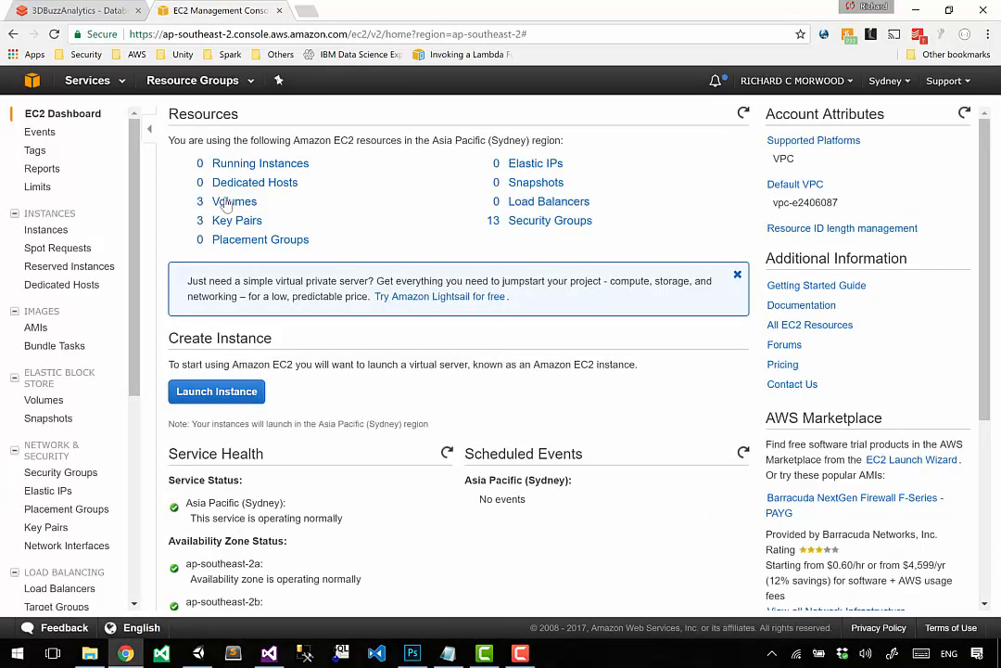
{"action": "left_click", "coordinate": [280, 173]}
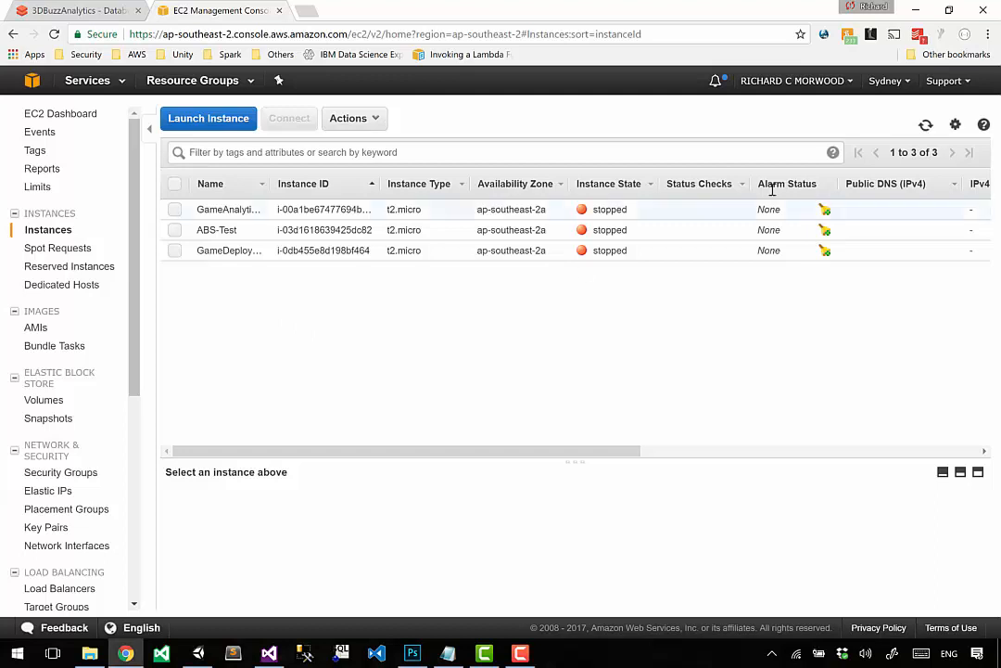
{"action": "left_click", "coordinate": [885, 81]}
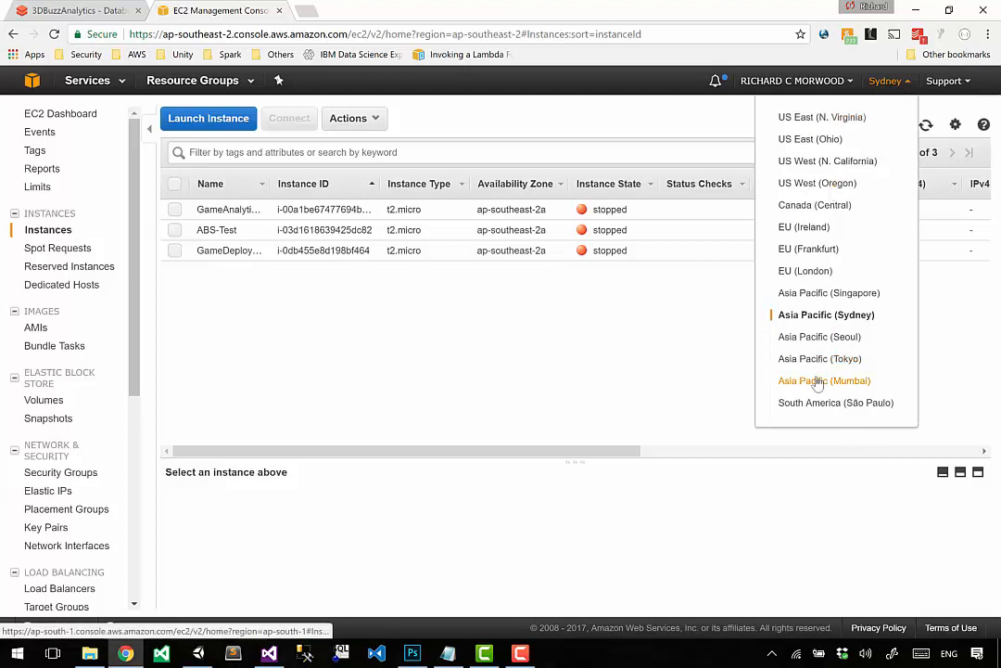
{"action": "left_click", "coordinate": [649, 386]}
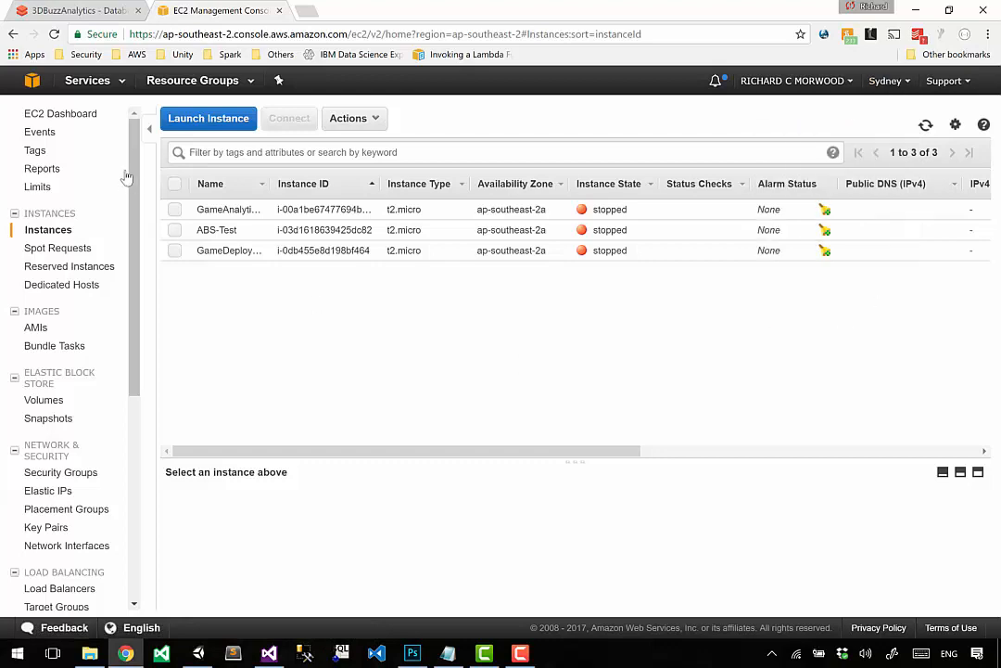
Step: Start launching a new EC2 instance and limit the Quick Start machine images to the free tier only
{"action": "left_click", "coordinate": [234, 127]}
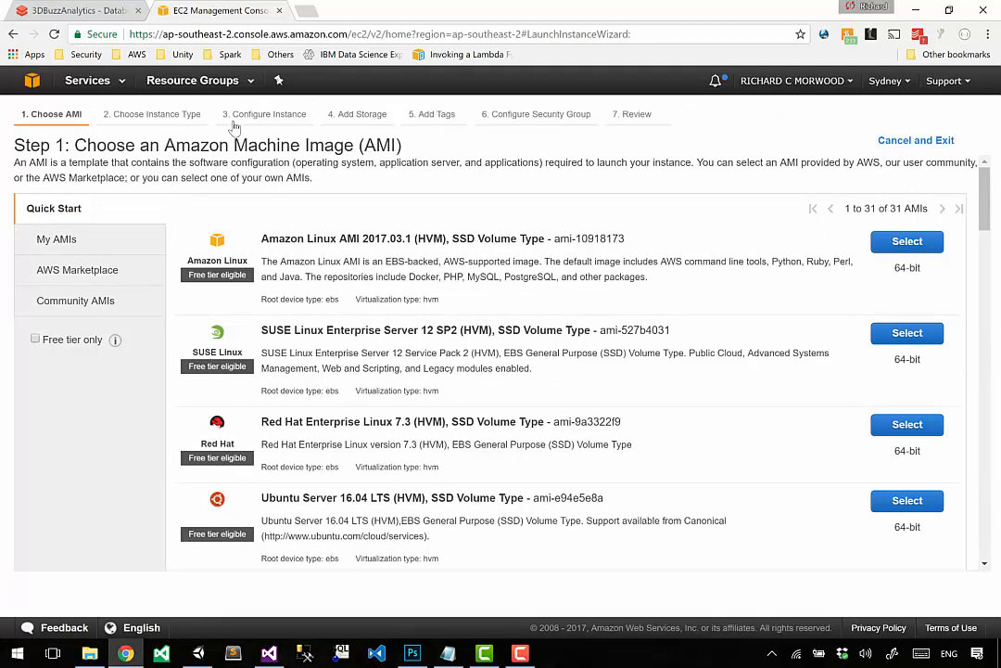
{"action": "left_click", "coordinate": [35, 341]}
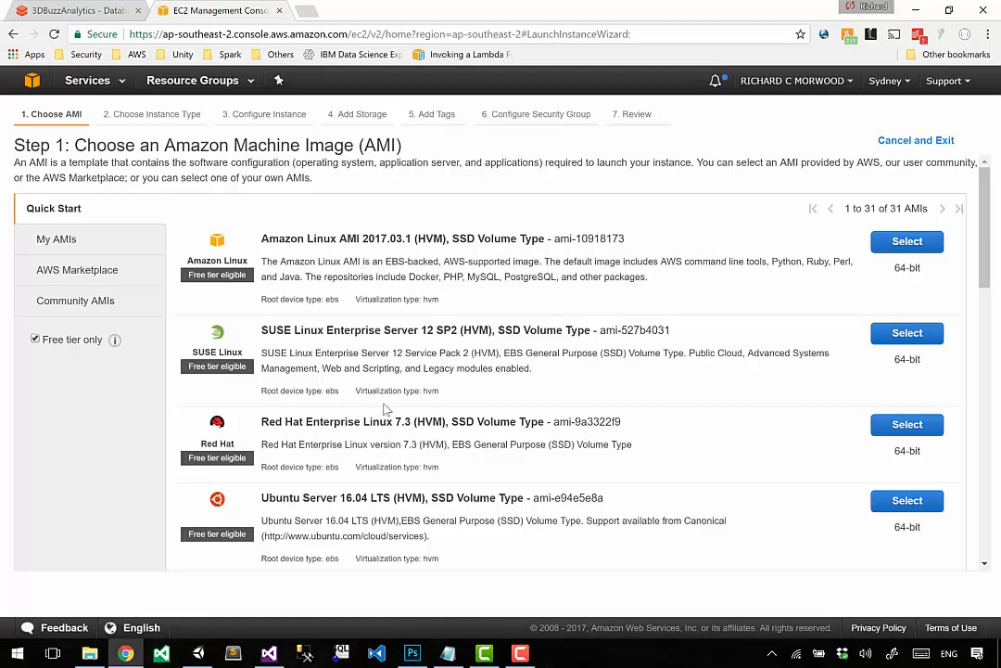
Step: Examine the free-tier Linux and Windows Server machine images offered in the Quick Start list
{"action": "scroll", "coordinate": [396, 370], "scroll_direction": "down", "scroll_amount": 2}
{"action": "scroll", "coordinate": [394, 369], "scroll_direction": "down", "scroll_amount": 5}
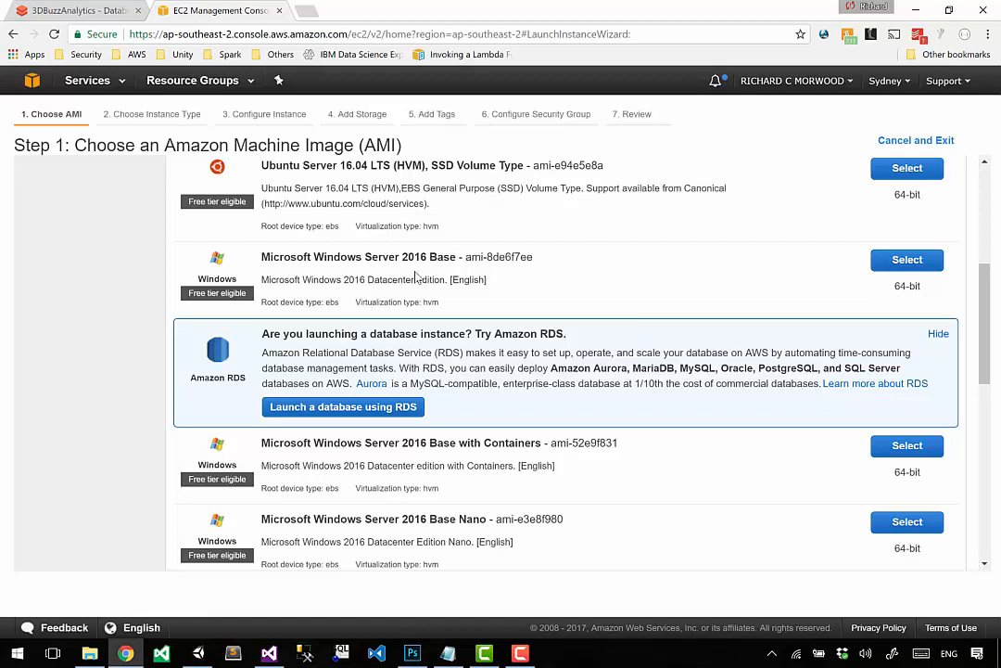
{"action": "scroll", "coordinate": [416, 275], "scroll_direction": "down", "scroll_amount": 3}
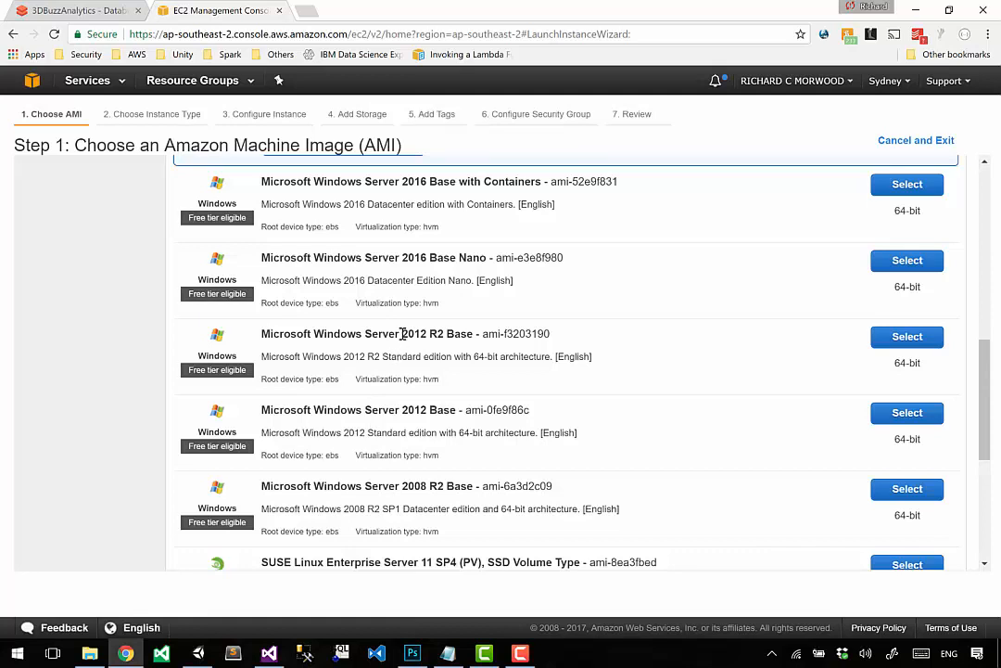
{"action": "left_click_drag", "start_coordinate": [402, 334], "coordinate": [419, 357]}
{"action": "scroll", "coordinate": [422, 358], "scroll_direction": "up", "scroll_amount": 4}
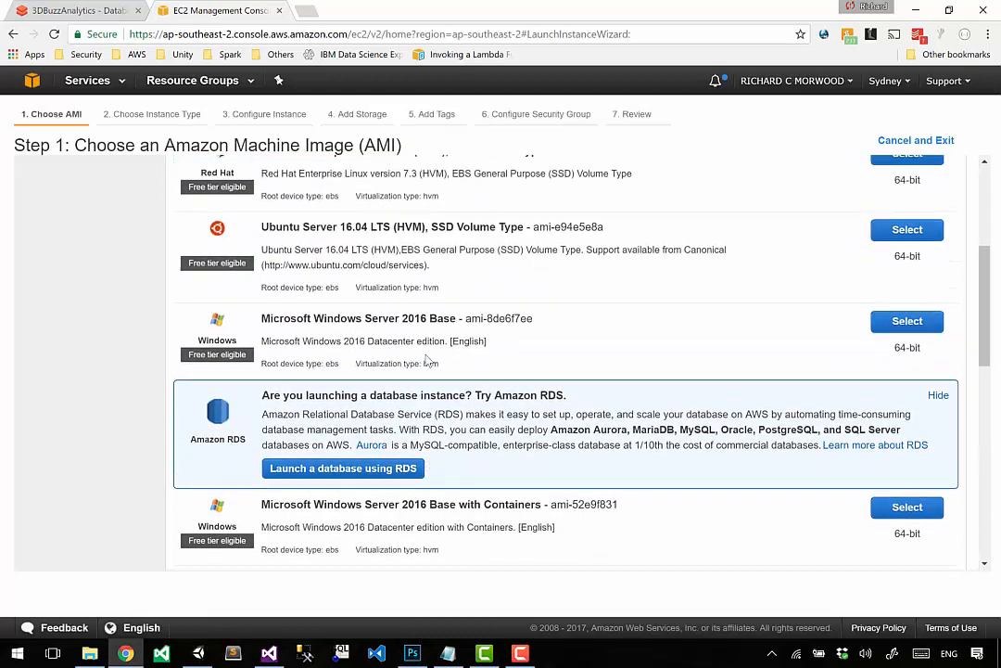
{"action": "scroll", "coordinate": [556, 347], "scroll_direction": "up", "scroll_amount": 4}
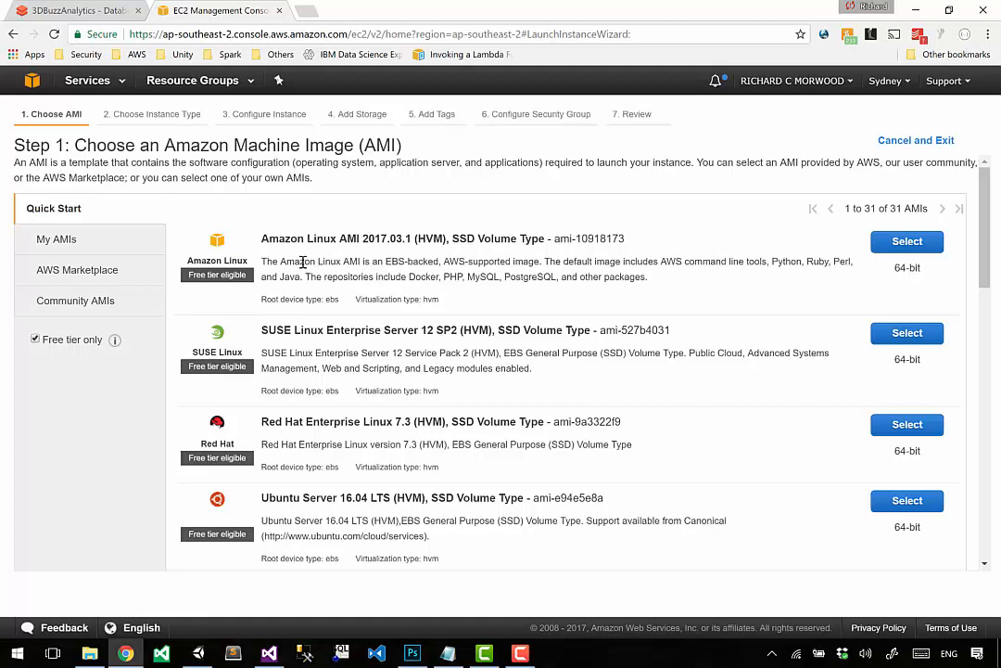
{"action": "scroll", "coordinate": [303, 261], "scroll_direction": "down", "scroll_amount": 2}
{"action": "scroll", "coordinate": [302, 262], "scroll_direction": "up", "scroll_amount": 2}
Step: Look through My AMIs and the AWS Marketplace's featured software, popular software and product categories
{"action": "left_click", "coordinate": [84, 244]}
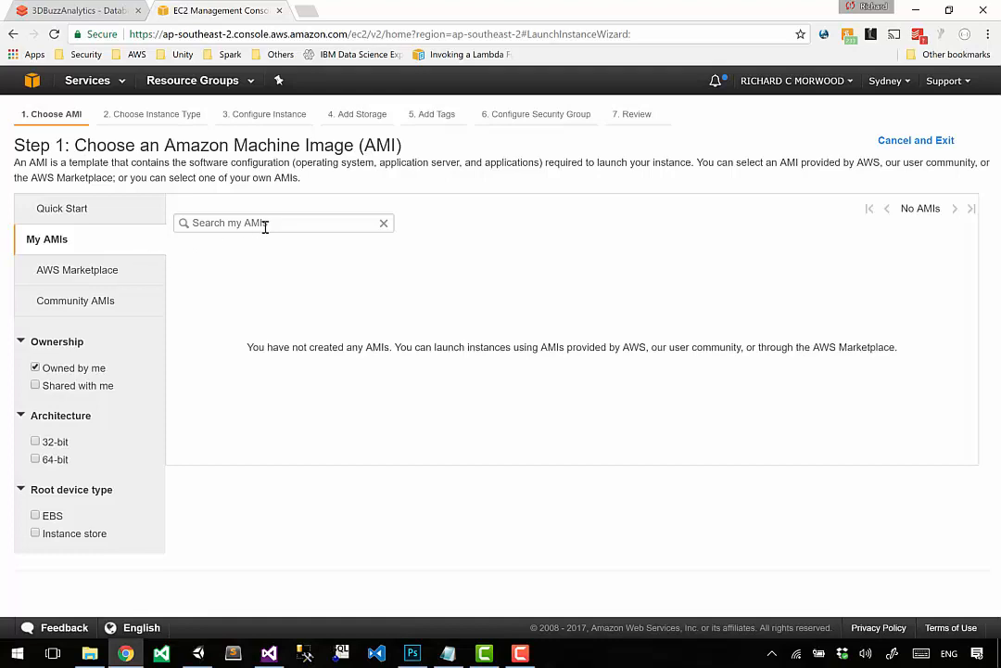
{"action": "left_click", "coordinate": [116, 270]}
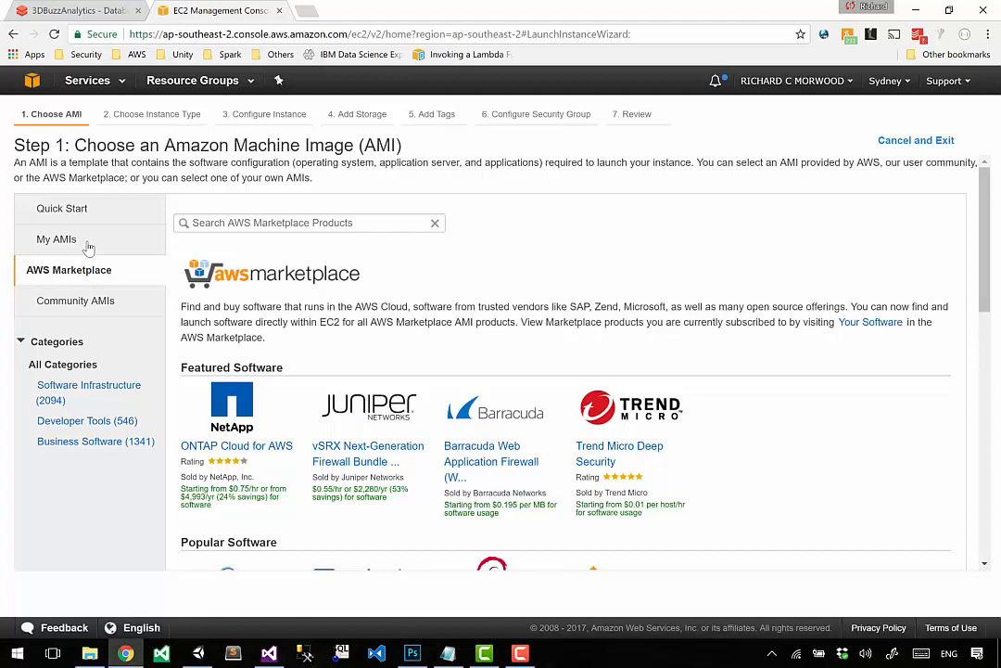
{"action": "scroll", "coordinate": [257, 306], "scroll_direction": "down", "scroll_amount": 4}
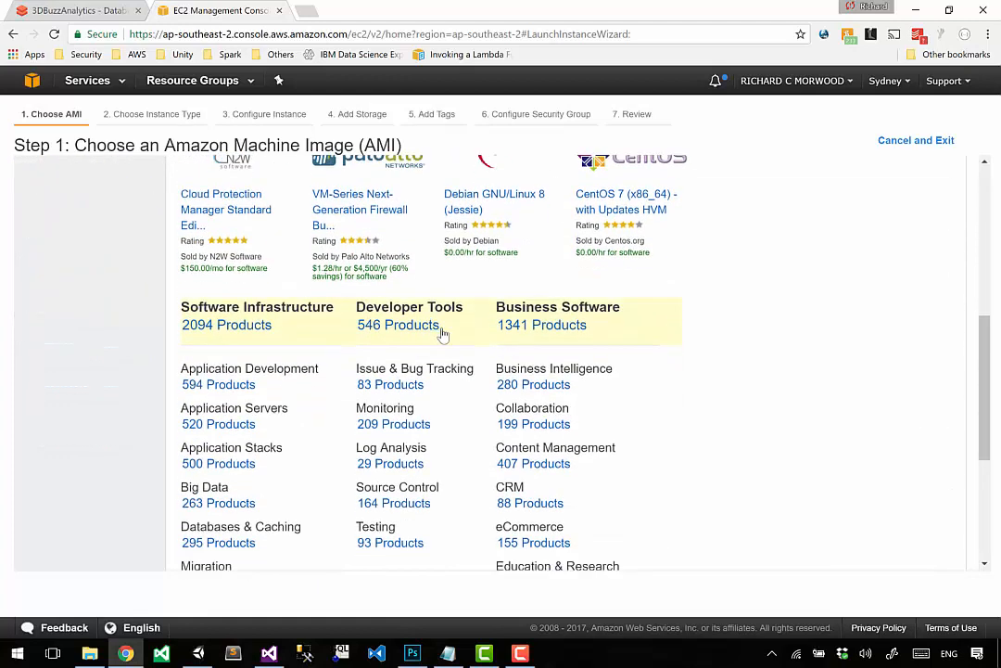
{"action": "scroll", "coordinate": [756, 373], "scroll_direction": "up", "scroll_amount": 3}
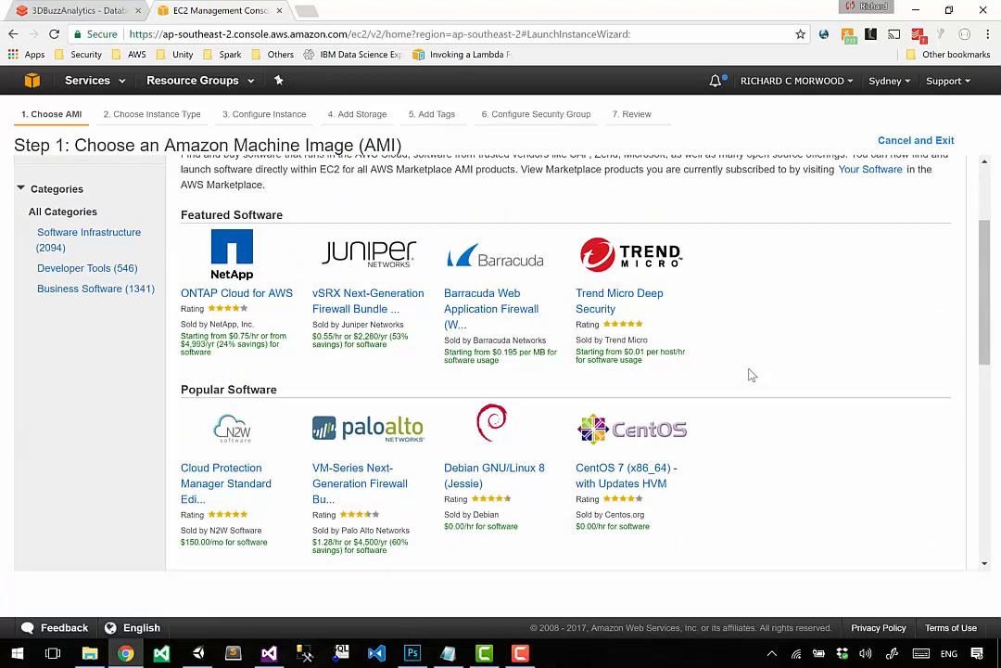
{"action": "scroll", "coordinate": [752, 375], "scroll_direction": "down", "scroll_amount": 3}
{"action": "scroll", "coordinate": [752, 375], "scroll_direction": "up", "scroll_amount": 5}
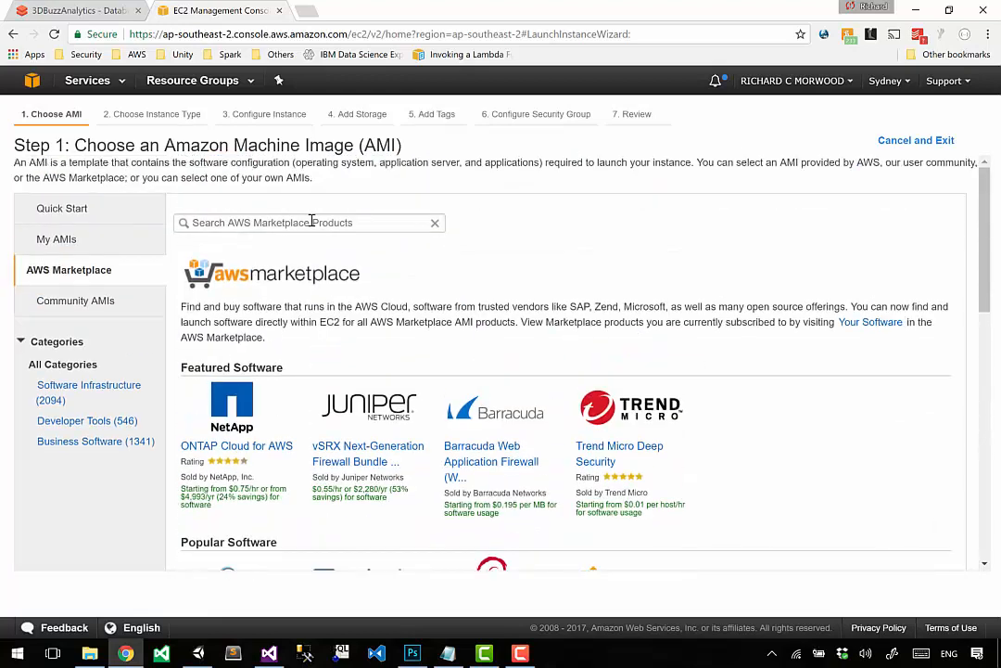
Step: Search the AWS Marketplace products for "tableau"
{"action": "left_click", "coordinate": [310, 223]}
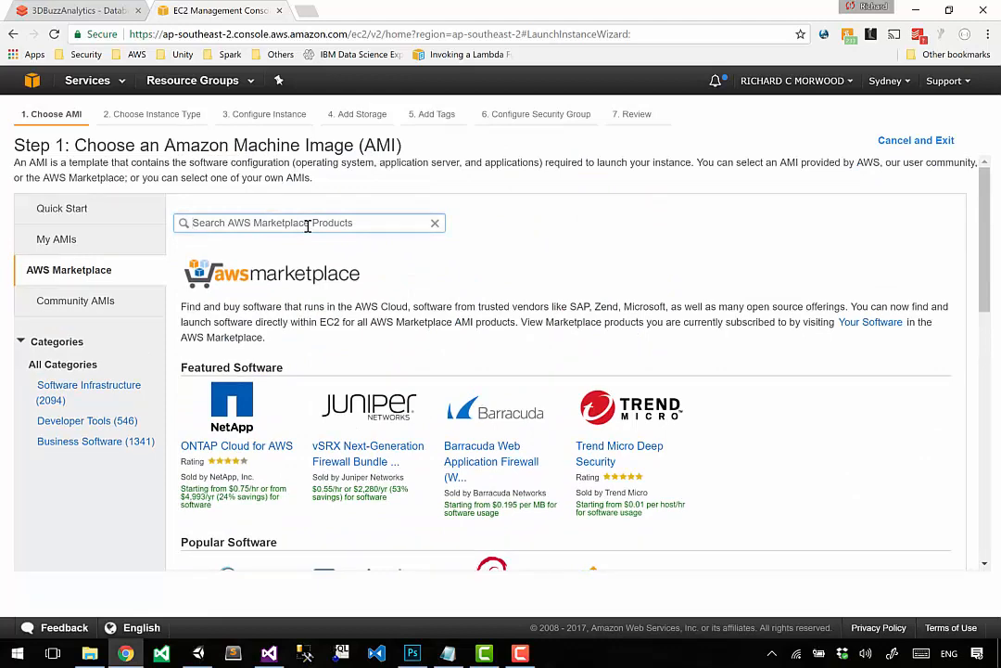
{"action": "type", "text": "tableau"}
{"action": "key", "text": "Return"}
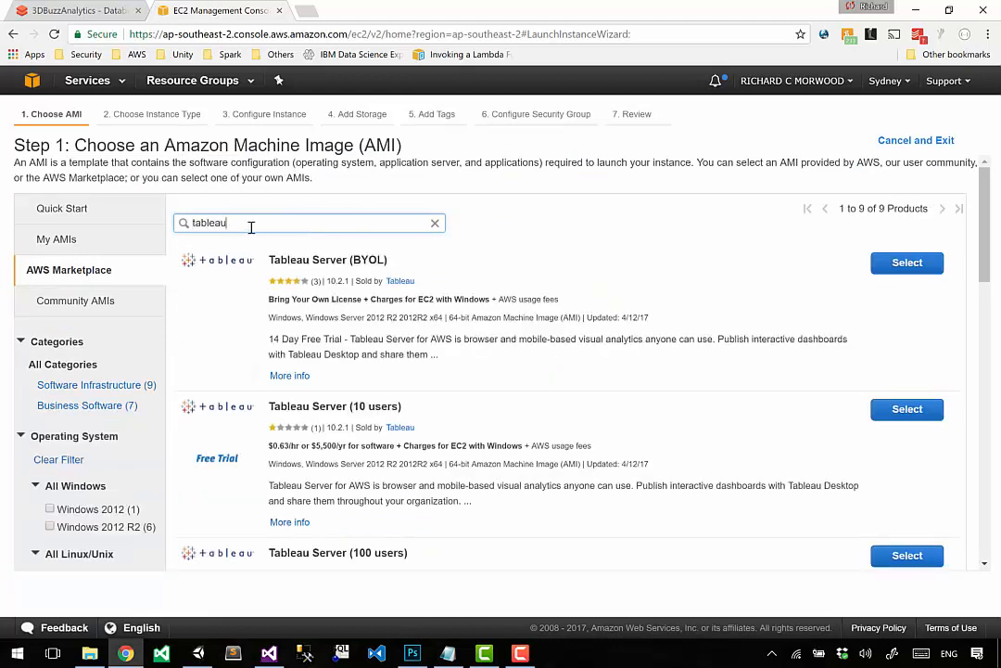
Step: Search the AWS Marketplace for "matillion" and read the entry for Matillion ETL for Amazon Redshift
{"action": "left_click_drag", "start_coordinate": [251, 227], "coordinate": [25, 219]}
{"action": "type", "text": "matillion"}
{"action": "key", "text": "Return"}
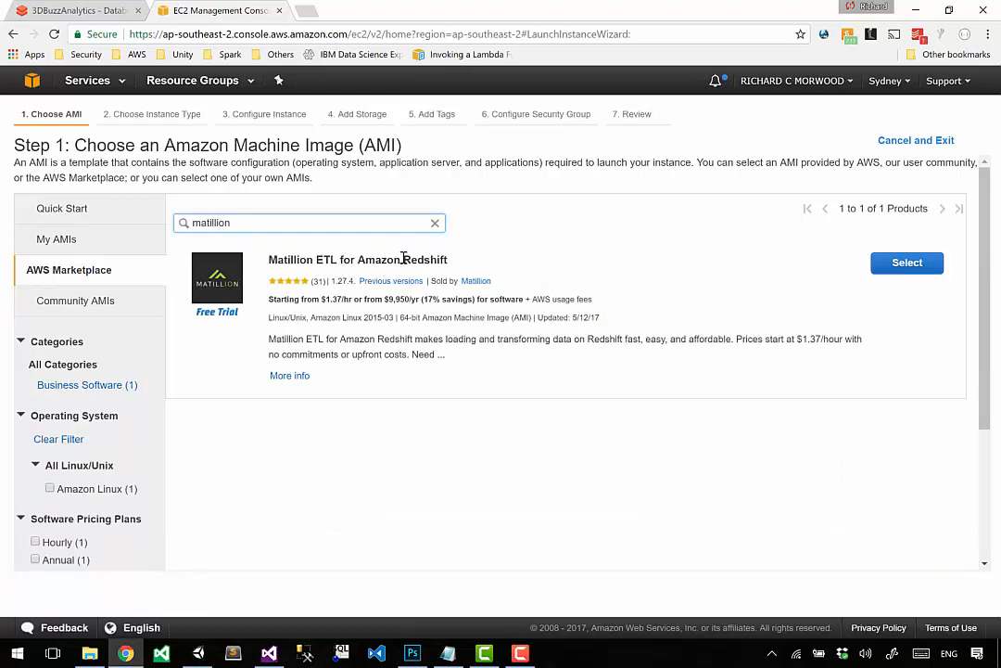
{"action": "left_click_drag", "start_coordinate": [404, 259], "coordinate": [492, 251]}
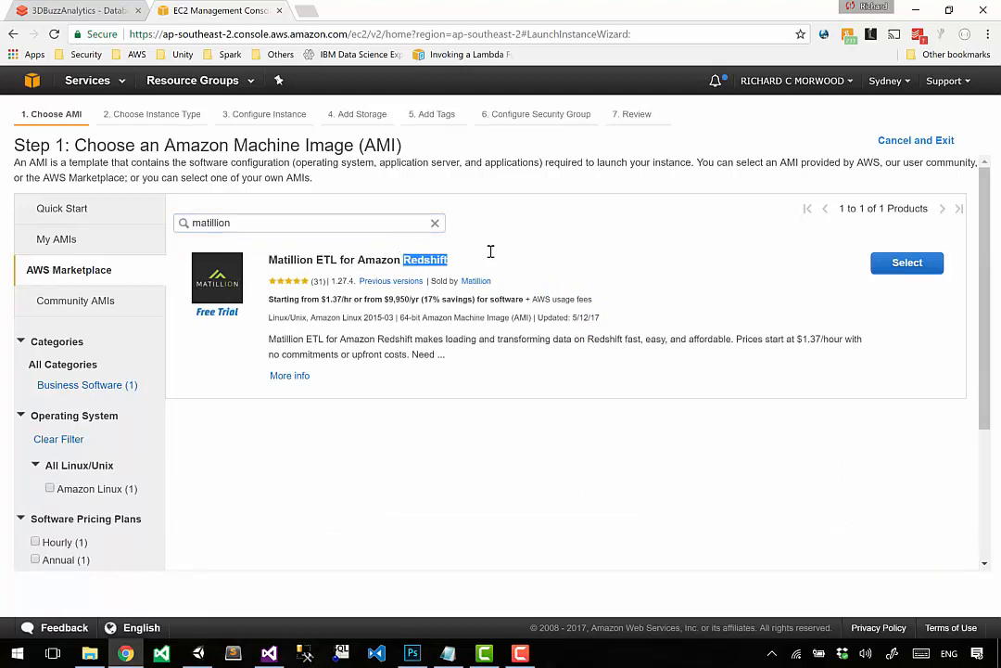
{"action": "left_click", "coordinate": [491, 258]}
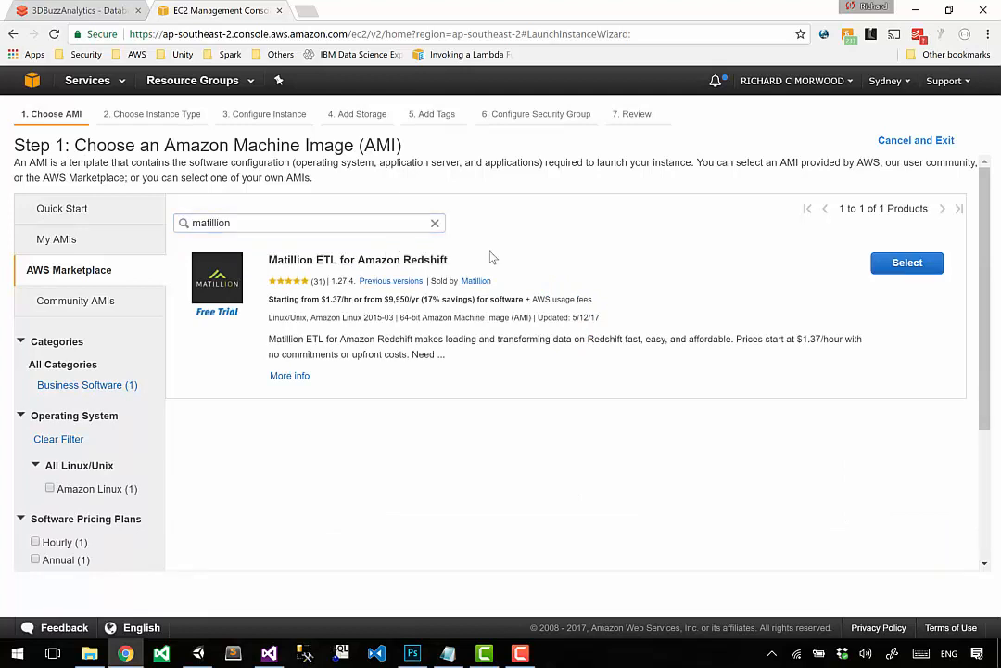
{"action": "double_click", "coordinate": [273, 259]}
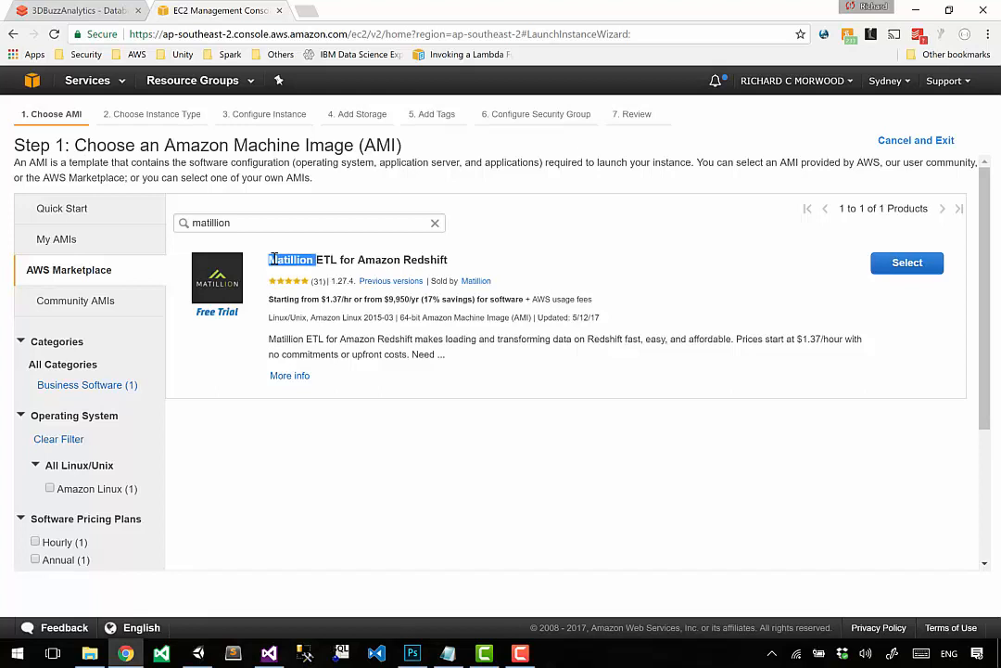
{"action": "left_click", "coordinate": [442, 337]}
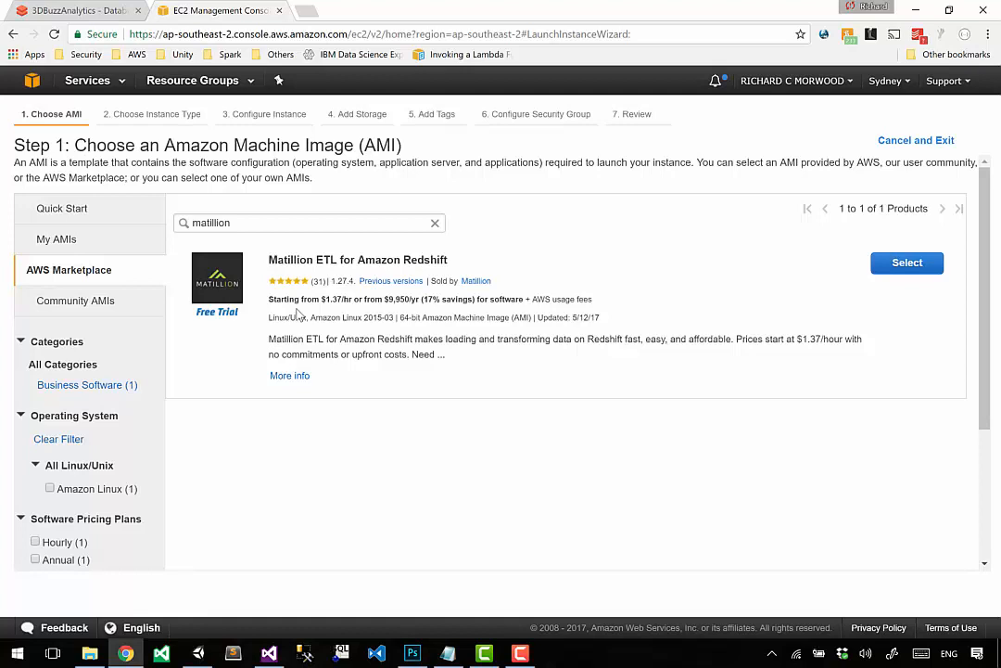
{"action": "left_click_drag", "start_coordinate": [276, 259], "coordinate": [402, 259]}
{"action": "left_click", "coordinate": [405, 261]}
Step: Search the AWS Marketplace for "unity" and look through the matching products
{"action": "left_click_drag", "start_coordinate": [303, 223], "coordinate": [3, 183]}
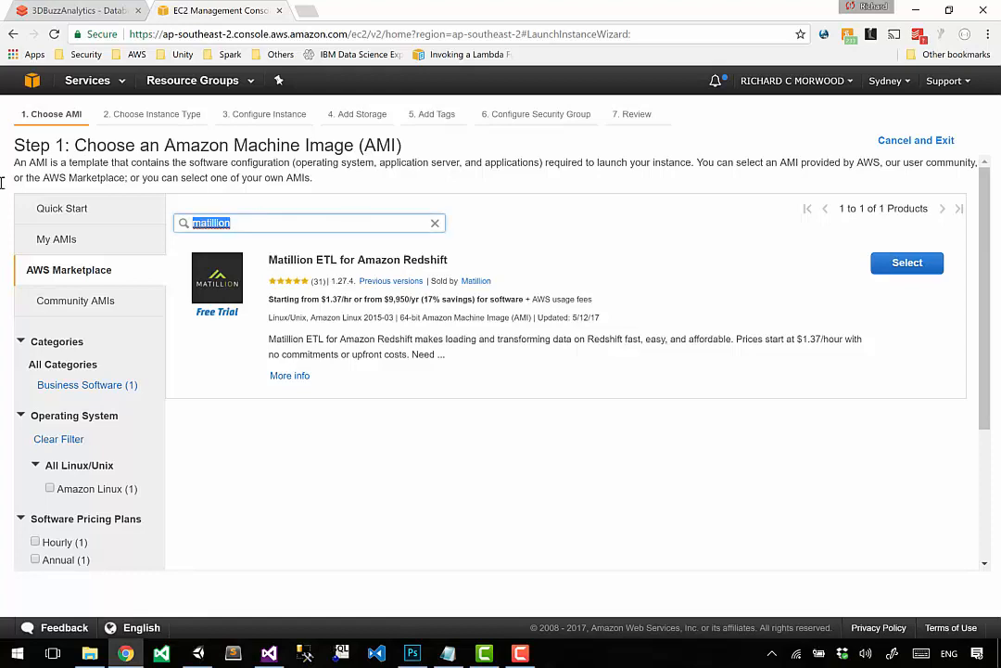
{"action": "type", "text": "unity"}
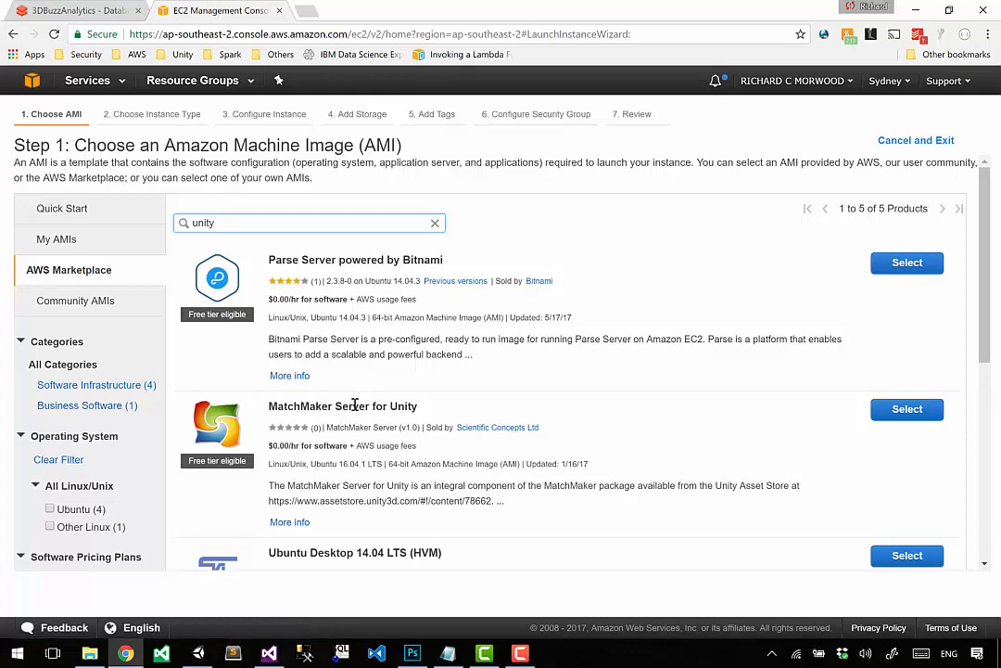
{"action": "scroll", "coordinate": [354, 405], "scroll_direction": "down", "scroll_amount": 3}
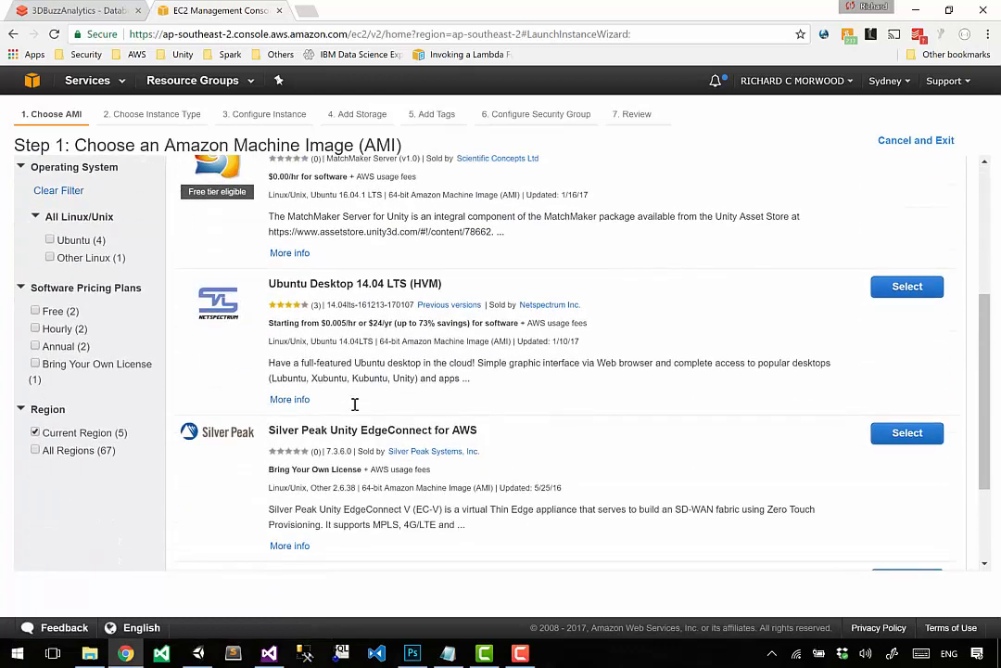
{"action": "scroll", "coordinate": [354, 404], "scroll_direction": "down", "scroll_amount": 2}
{"action": "scroll", "coordinate": [356, 408], "scroll_direction": "up", "scroll_amount": 5}
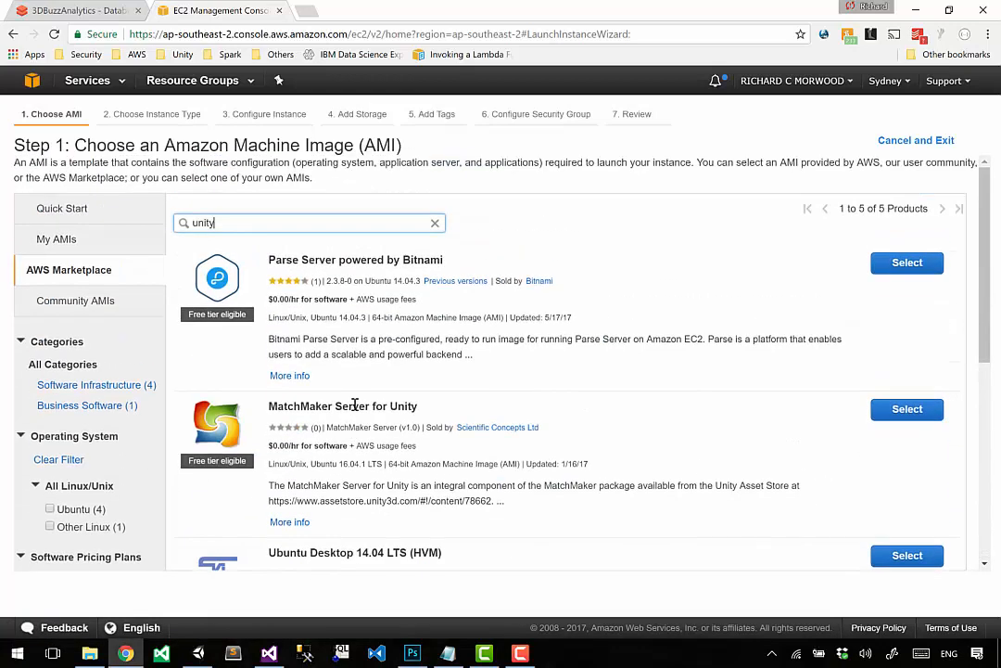
Step: Search the AWS Marketplace products for "tinyjpg"
{"action": "key", "text": "ctrl+a"}
{"action": "type", "text": "tinyjpg"}
{"action": "key", "text": "Return"}
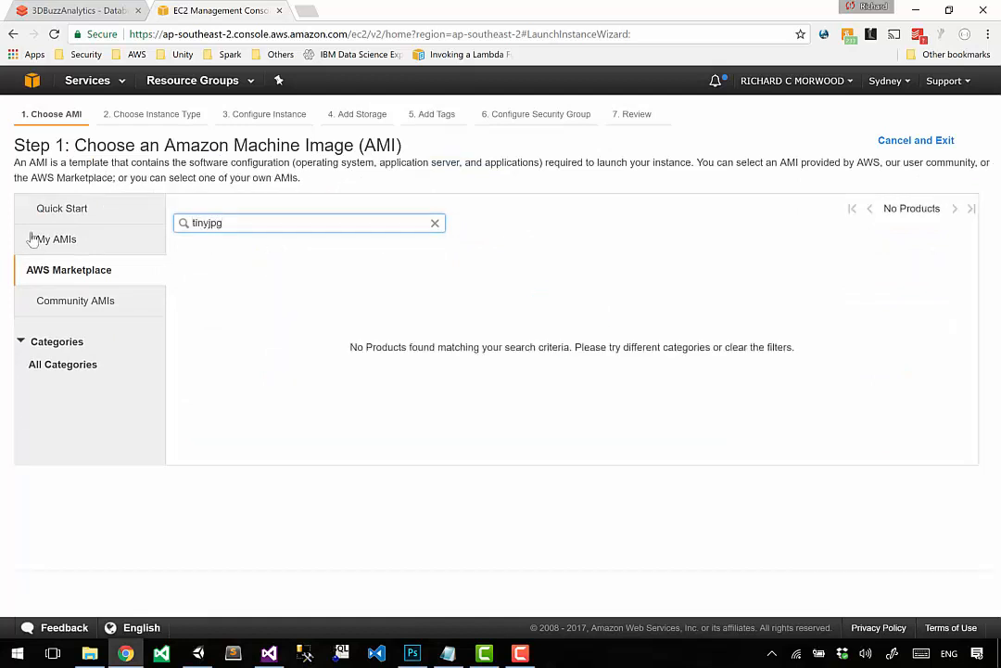
Step: Replace the Marketplace search term with "tinypic" and run the search
{"action": "key", "text": "BackSpace"}
{"action": "key", "text": "BackSpace"}
{"action": "key", "text": "BackSpace"}
{"action": "key", "text": "BackSpace"}
{"action": "key", "text": "BackSpace"}
{"action": "key", "text": "BackSpace"}
Step: Search for "matillion" again, review the hourly pricing details of Matillion ETL for Amazon Redshift, and cancel the selection
{"action": "key", "text": "BackSpace"}
{"action": "type", "text": "tinypic"}
{"action": "key", "text": "Return"}
{"action": "left_click_drag", "start_coordinate": [253, 229], "coordinate": [60, 231]}
{"action": "key", "text": "BackSpace"}
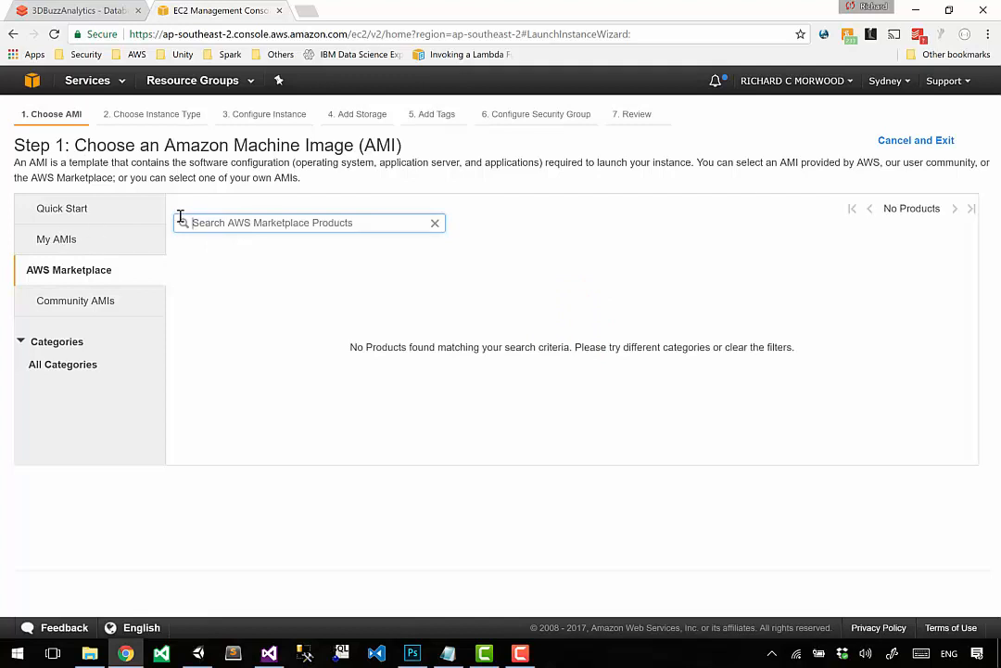
{"action": "type", "text": "matillion"}
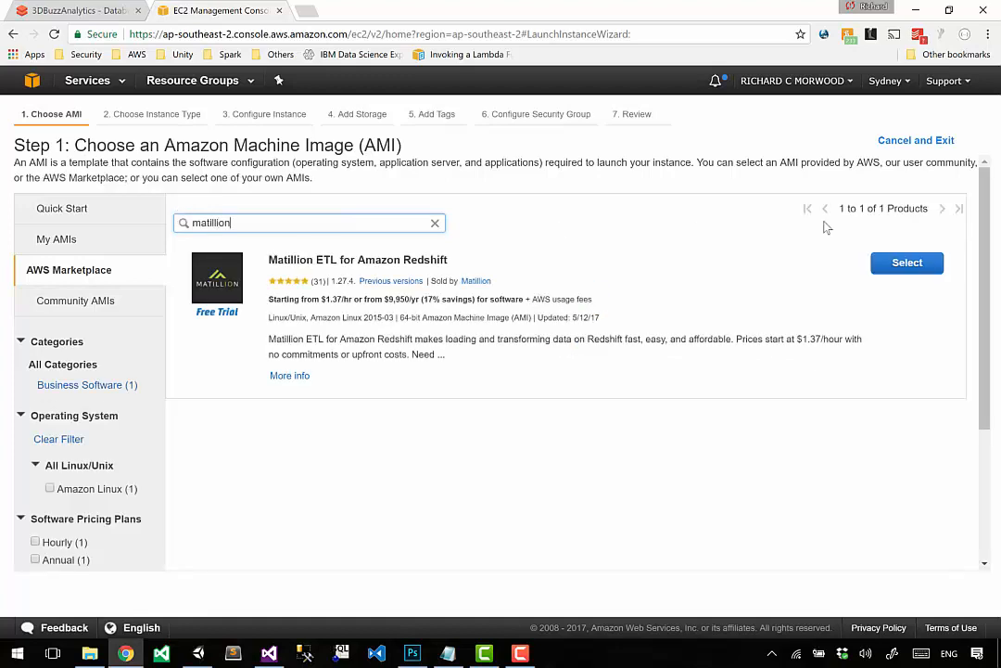
{"action": "left_click", "coordinate": [917, 271]}
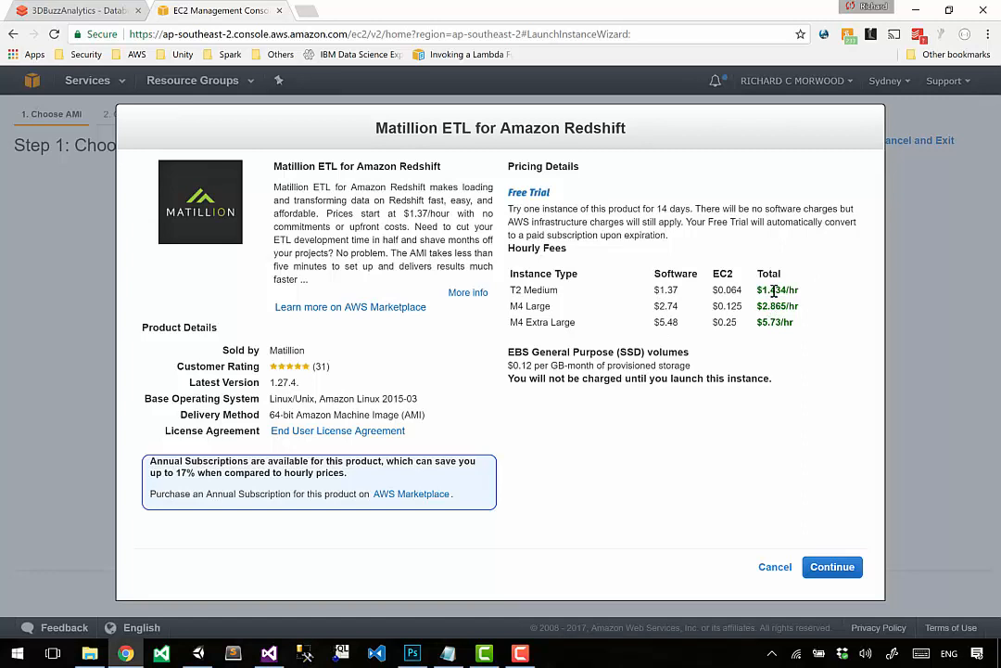
{"action": "left_click_drag", "start_coordinate": [757, 322], "coordinate": [794, 323]}
{"action": "left_click", "coordinate": [774, 566]}
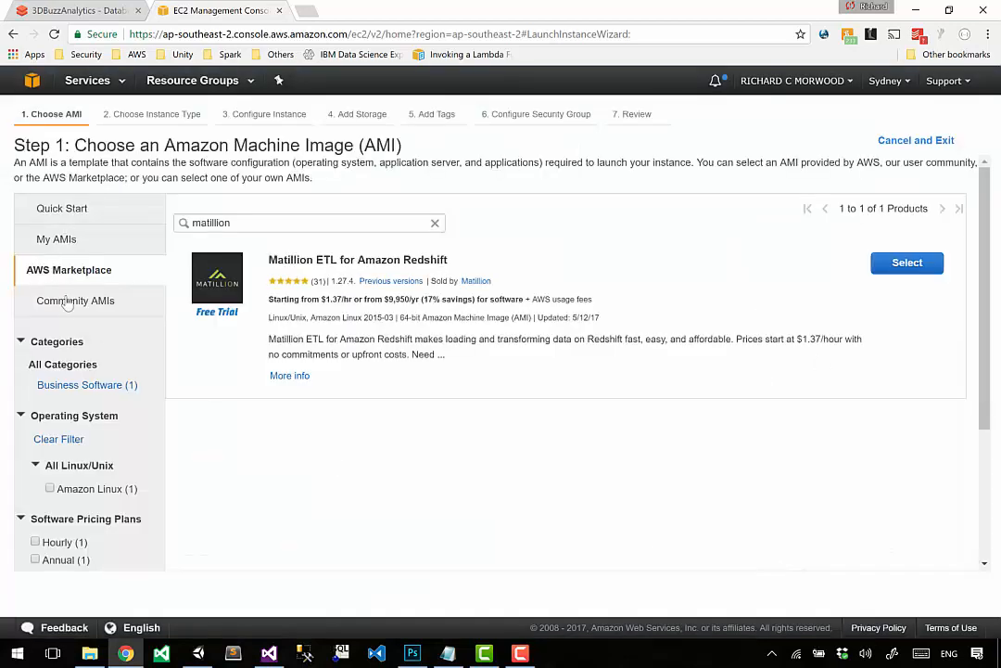
Step: Select the free-tier Microsoft Windows Server 2008 R2 Base image from the Quick Start AMIs
{"action": "left_click", "coordinate": [76, 210]}
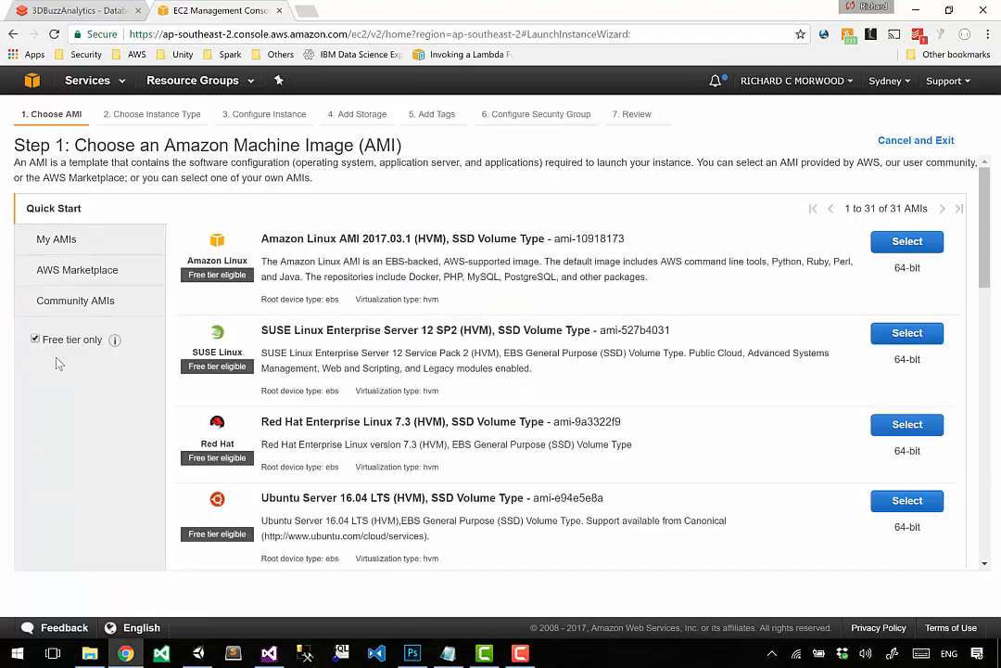
{"action": "scroll", "coordinate": [407, 300], "scroll_direction": "down", "scroll_amount": 6}
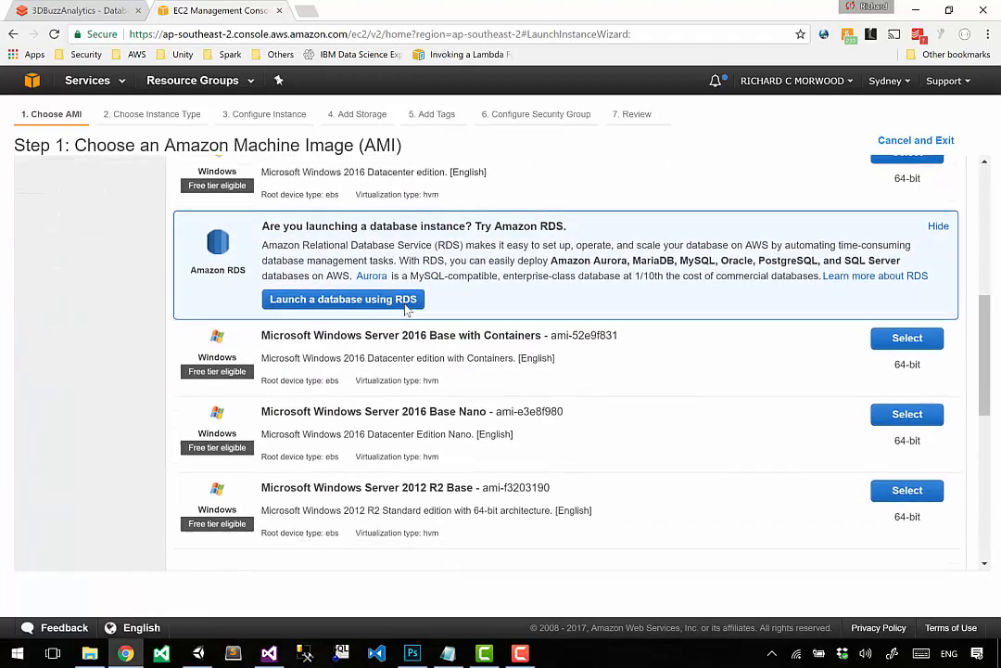
{"action": "scroll", "coordinate": [394, 375], "scroll_direction": "down", "scroll_amount": 2}
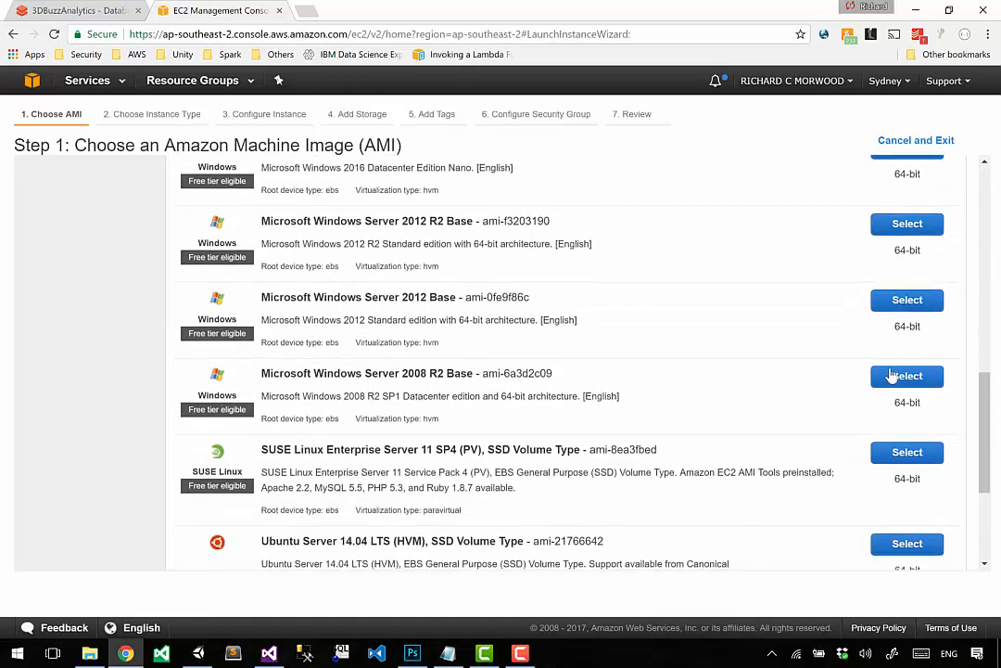
{"action": "left_click", "coordinate": [908, 378]}
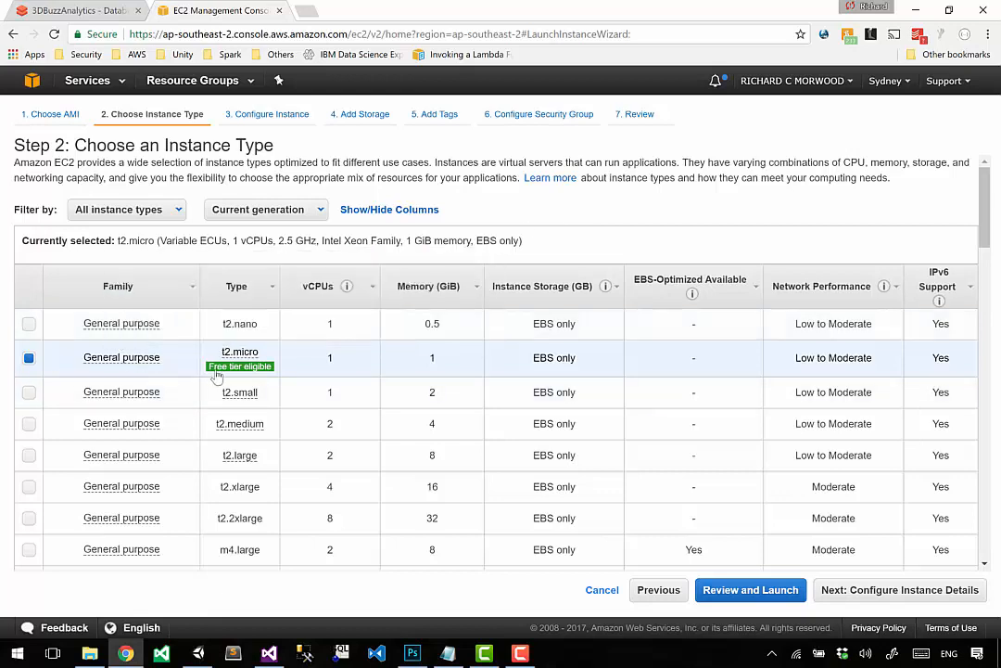
Step: Keep the free-tier t2.micro instance type, proceed to the launch review, and check the instance type and security group details
{"action": "mouse_move", "coordinate": [233, 369]}
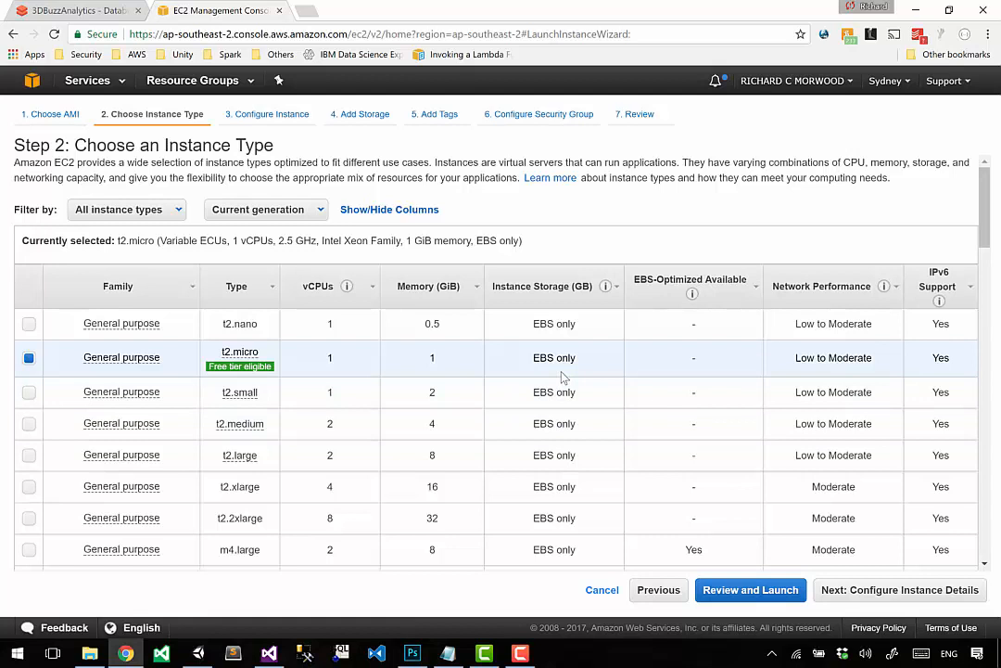
{"action": "left_click", "coordinate": [739, 596]}
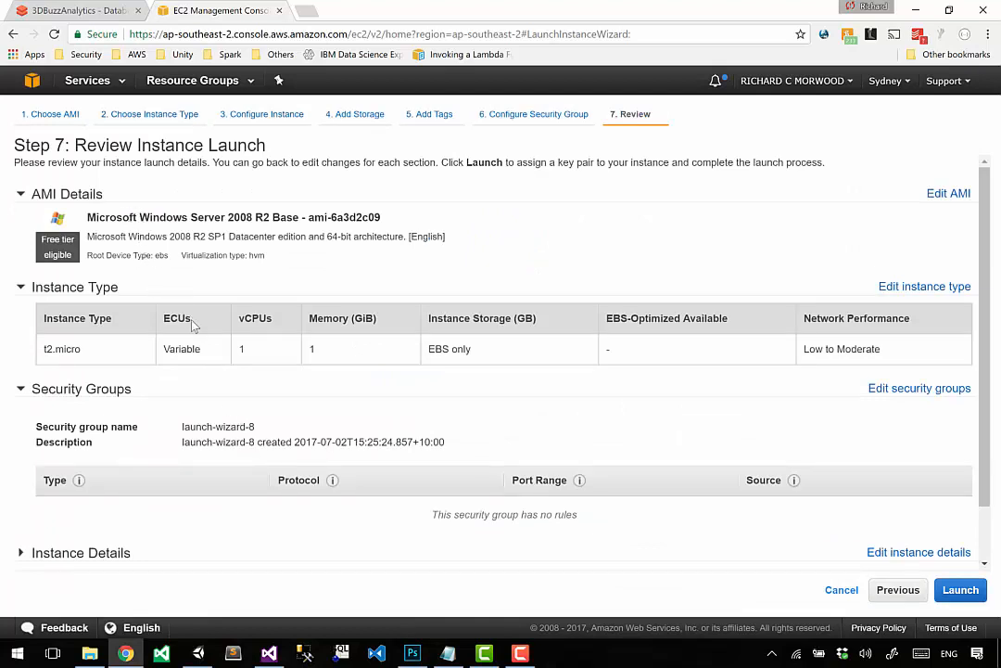
{"action": "left_click_drag", "start_coordinate": [67, 349], "coordinate": [676, 341]}
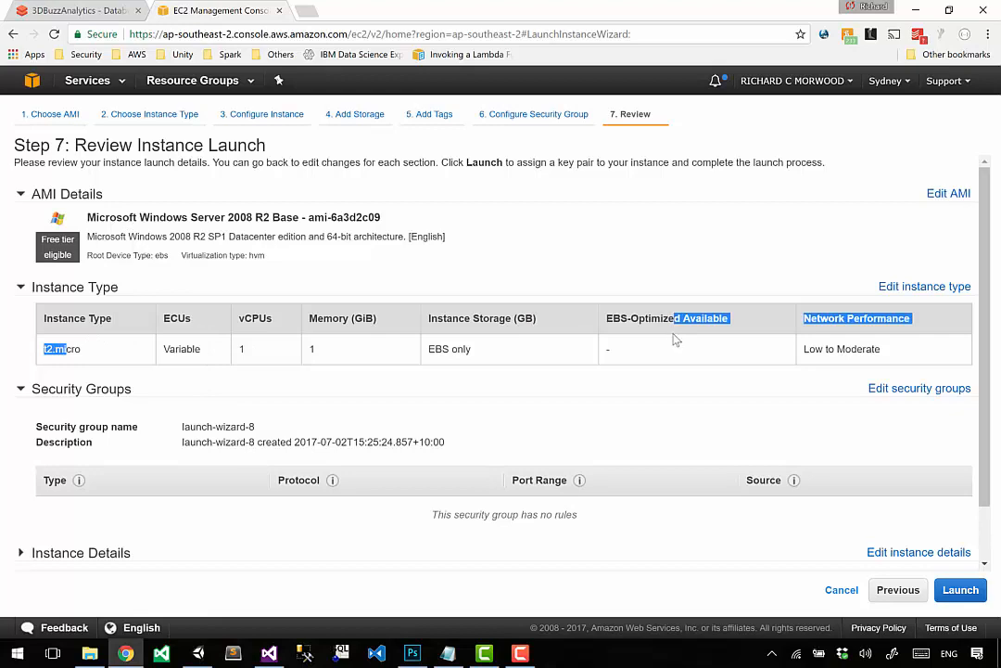
{"action": "left_click", "coordinate": [677, 340]}
{"action": "left_click_drag", "start_coordinate": [161, 413], "coordinate": [402, 478]}
{"action": "left_click", "coordinate": [402, 483]}
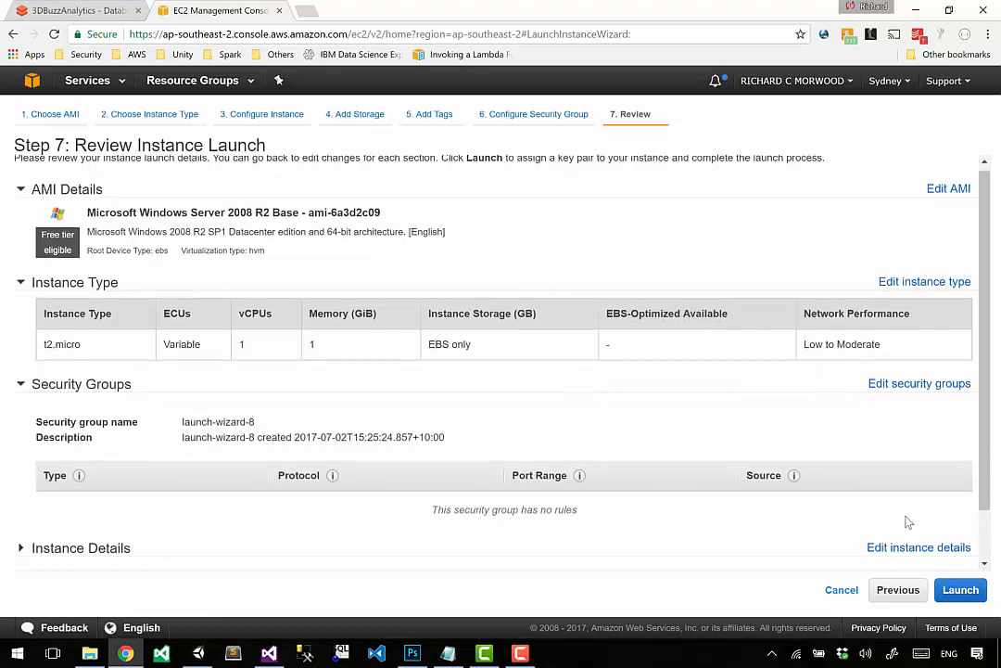
{"action": "scroll", "coordinate": [905, 521], "scroll_direction": "down", "scroll_amount": 1}
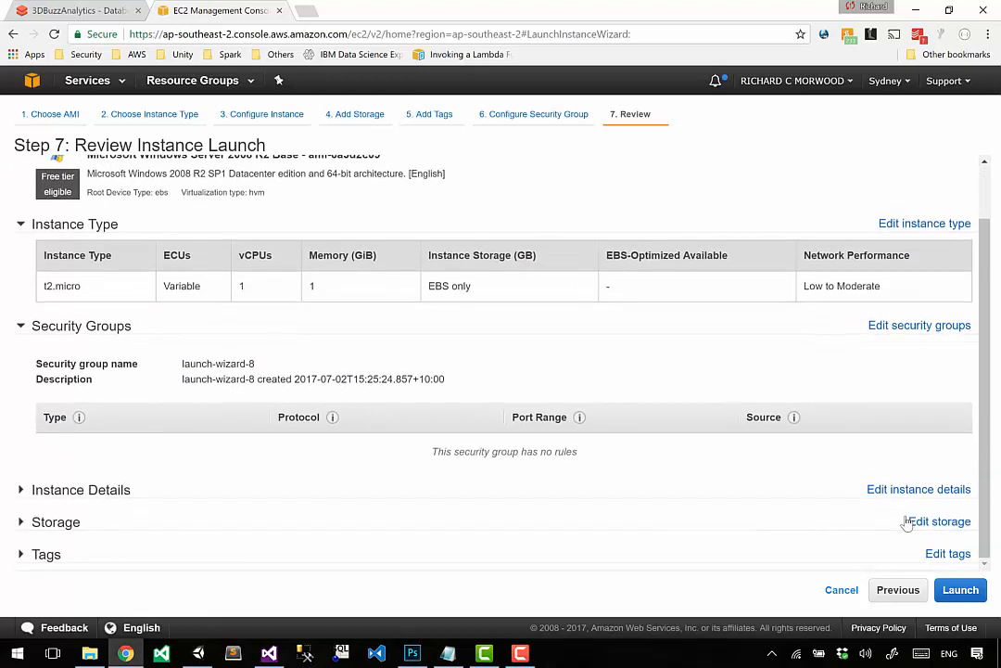
Step: Start the launch, create a new key pair named 3dbuzzUnityGame, and download its private key file
{"action": "left_click", "coordinate": [964, 591]}
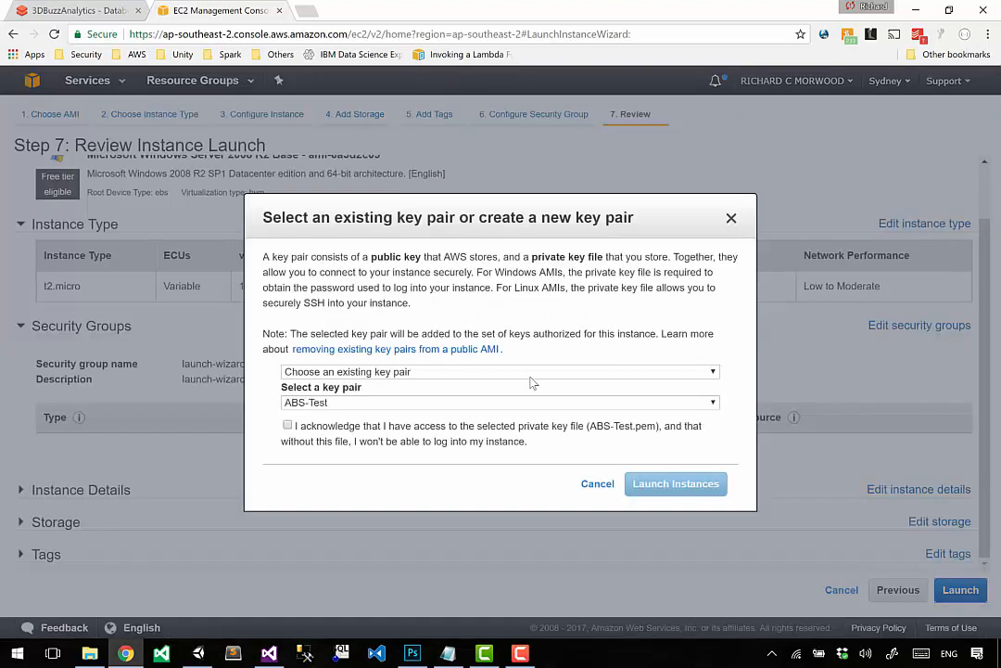
{"action": "left_click_drag", "start_coordinate": [438, 258], "coordinate": [498, 291]}
{"action": "left_click", "coordinate": [498, 291]}
{"action": "left_click", "coordinate": [335, 373]}
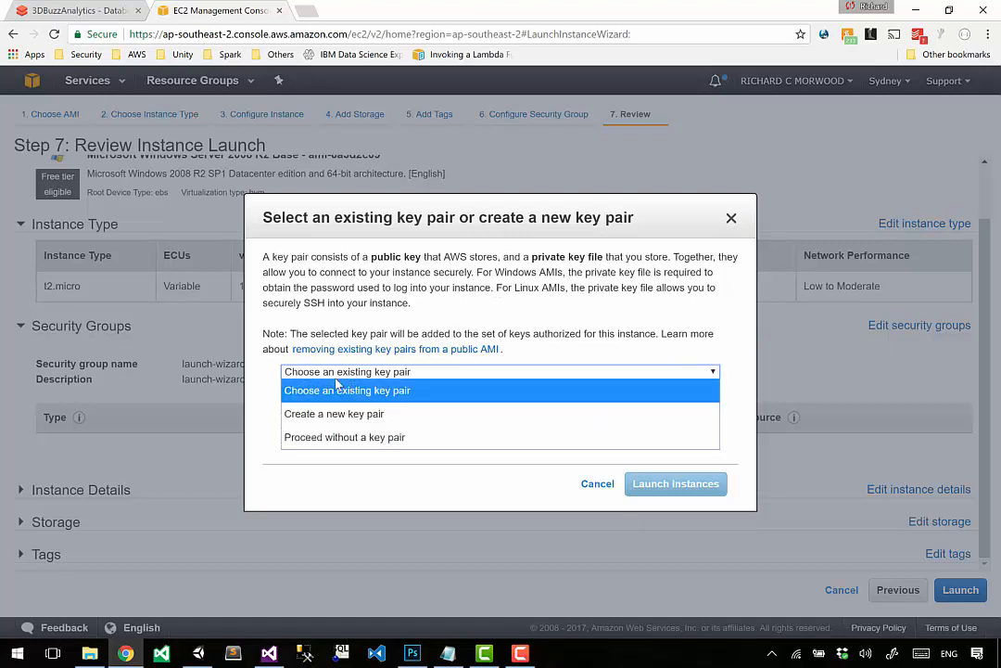
{"action": "left_click", "coordinate": [336, 382]}
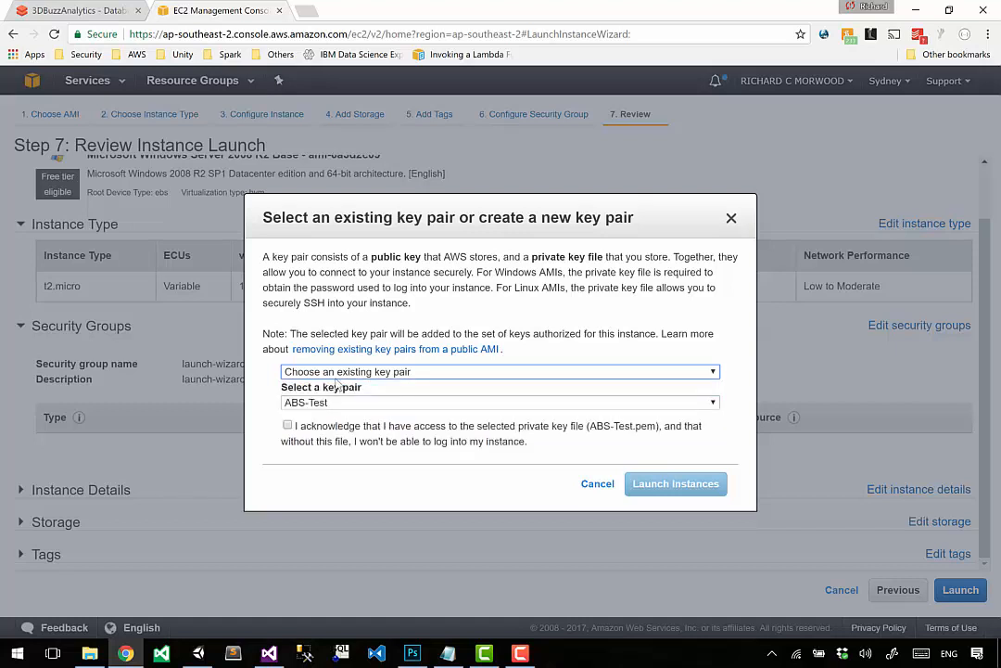
{"action": "left_click", "coordinate": [335, 374]}
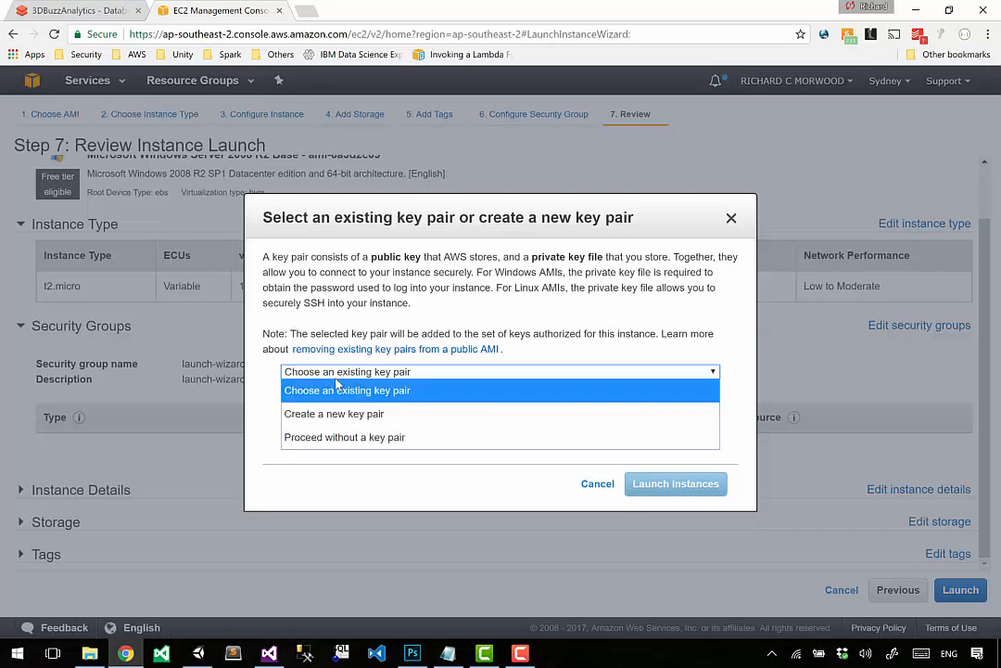
{"action": "left_click", "coordinate": [418, 414]}
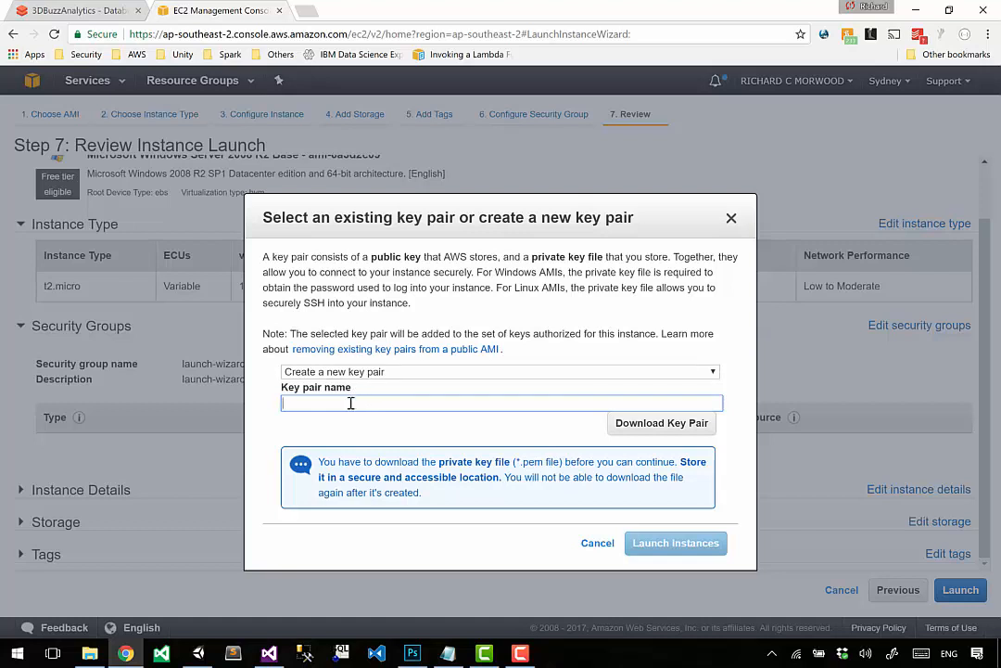
{"action": "type", "text": "3dbuzzUnityGame"}
{"action": "left_click", "coordinate": [662, 422]}
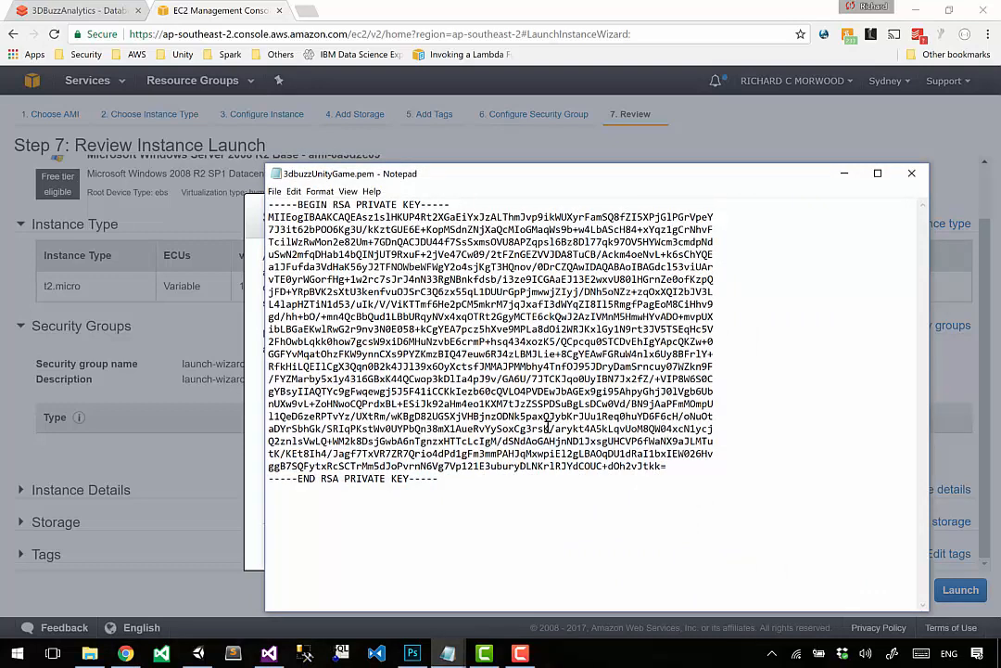
Step: Return from the opened key file to the key pair dialog, read the download warning, and launch the instance
{"action": "left_click", "coordinate": [261, 461]}
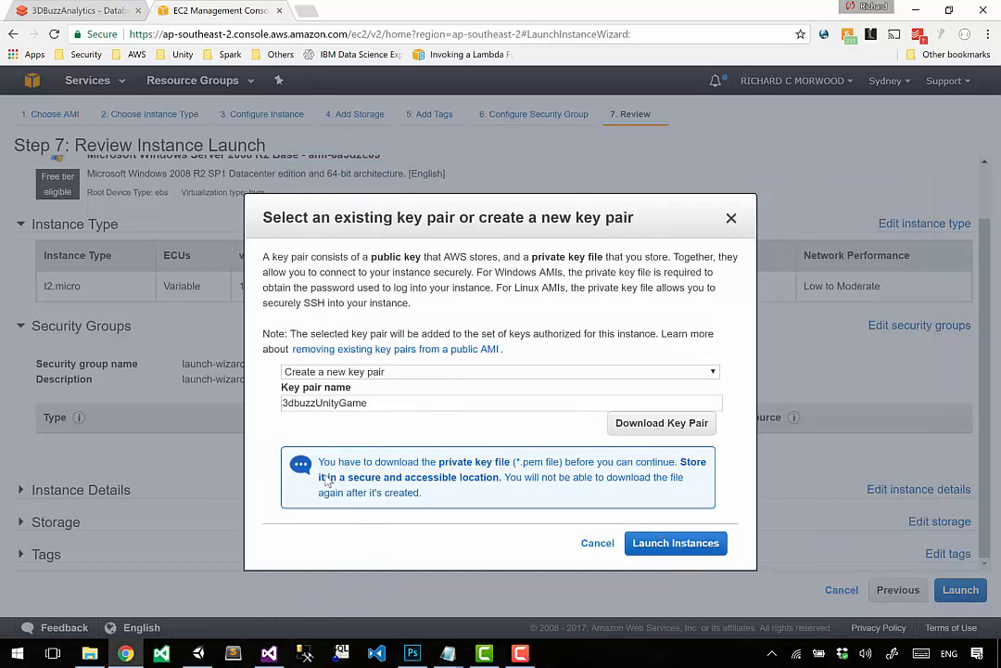
{"action": "left_click_drag", "start_coordinate": [327, 476], "coordinate": [518, 491]}
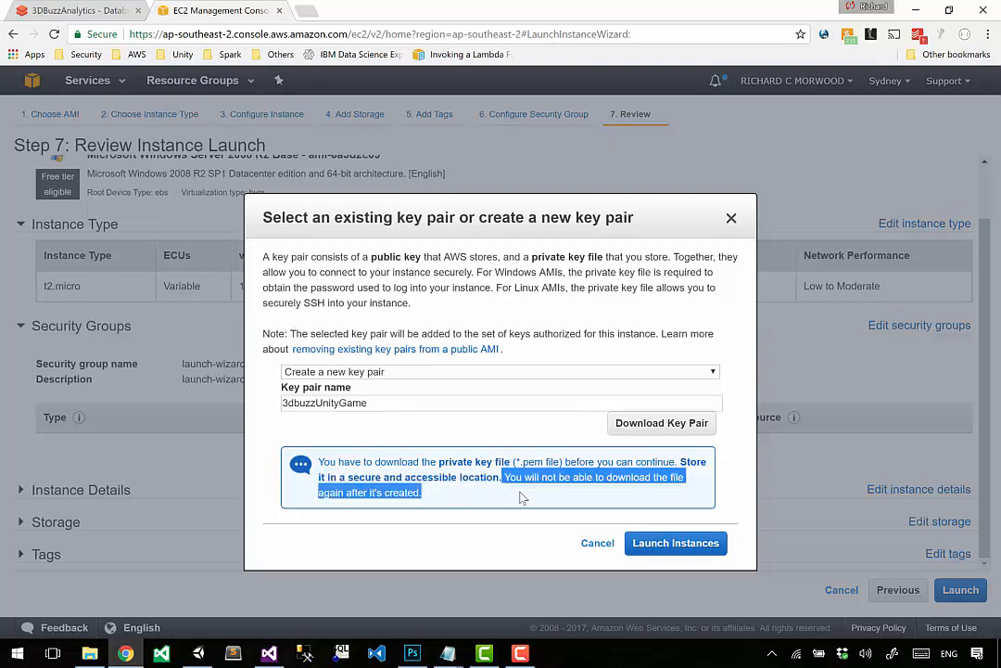
{"action": "left_click", "coordinate": [677, 544]}
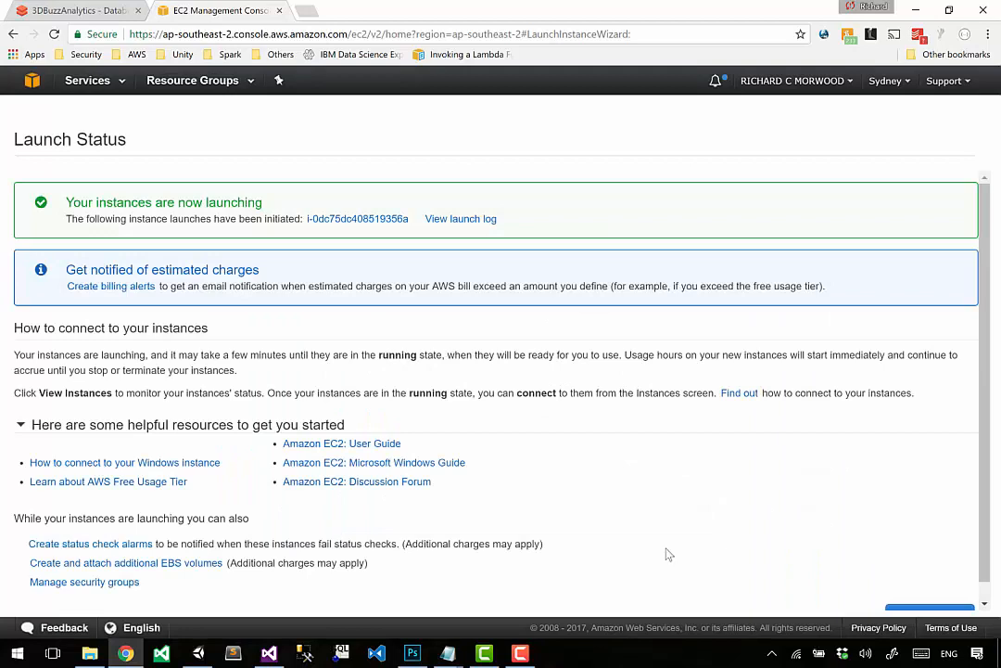
Step: Go to the EC2 dashboard and view the instances list to check on the new instance
{"action": "left_click", "coordinate": [112, 84]}
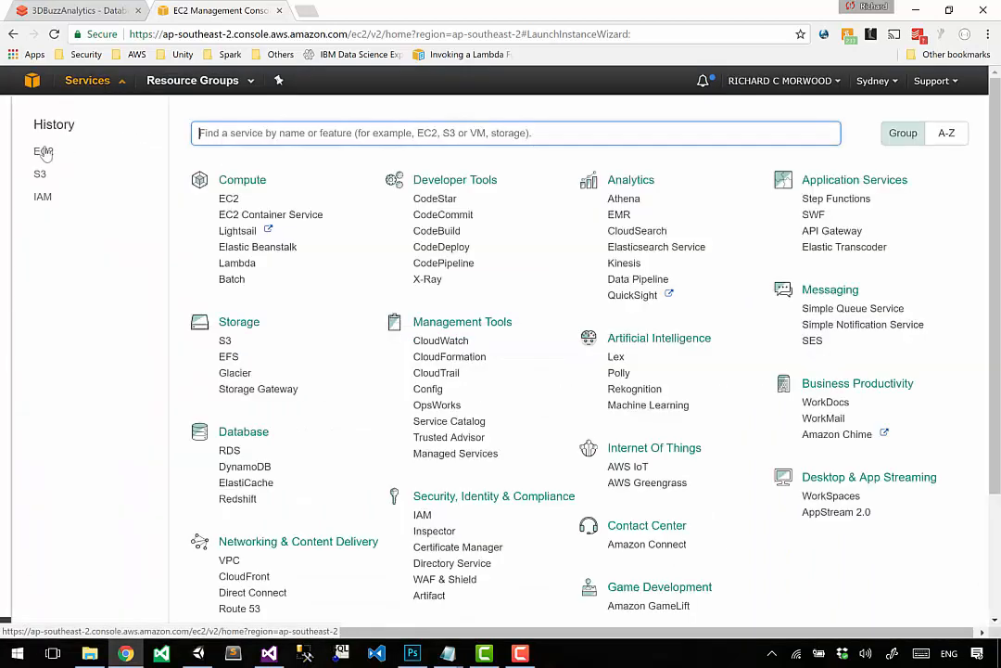
{"action": "left_click", "coordinate": [44, 152]}
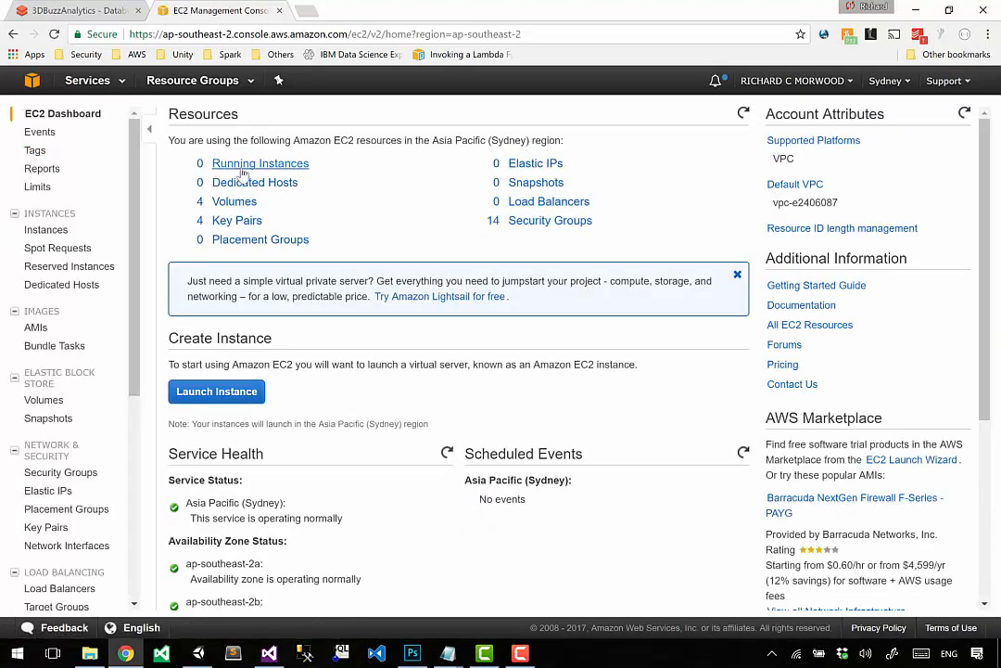
{"action": "left_click", "coordinate": [243, 172]}
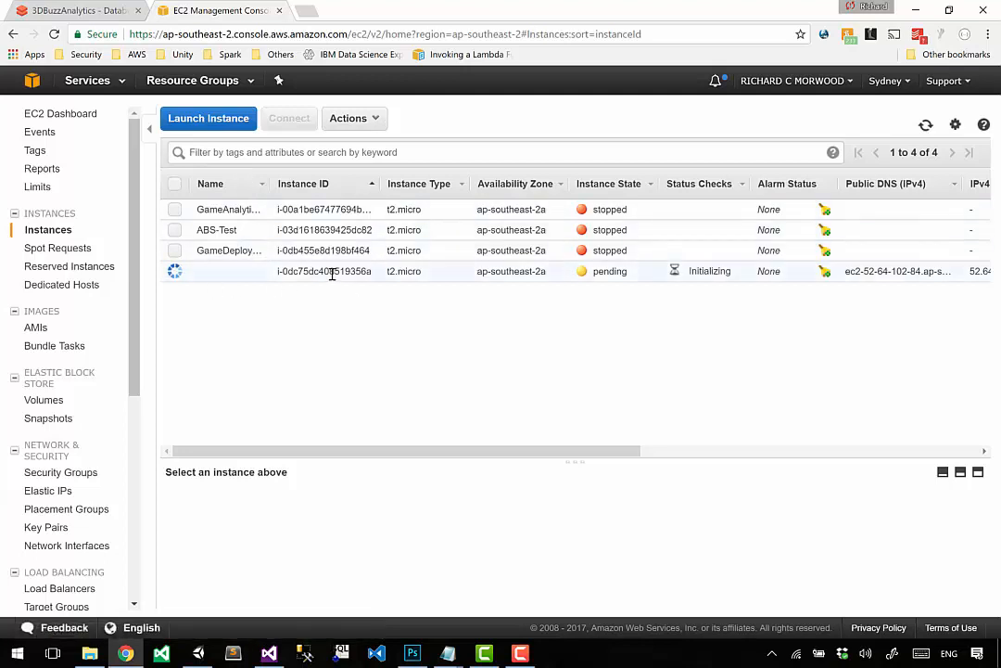
Step: Start another instance launch and select the free-tier Microsoft Windows Server 2012 R2 Base image
{"action": "left_click", "coordinate": [225, 124]}
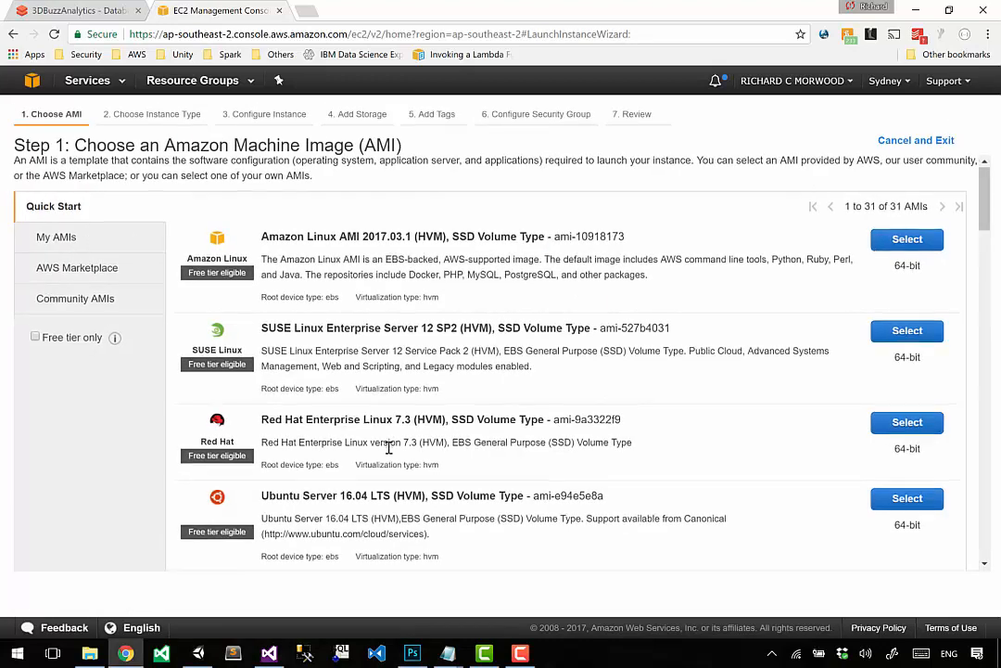
{"action": "scroll", "coordinate": [384, 447], "scroll_direction": "down", "scroll_amount": 12}
{"action": "scroll", "coordinate": [389, 448], "scroll_direction": "up", "scroll_amount": 1}
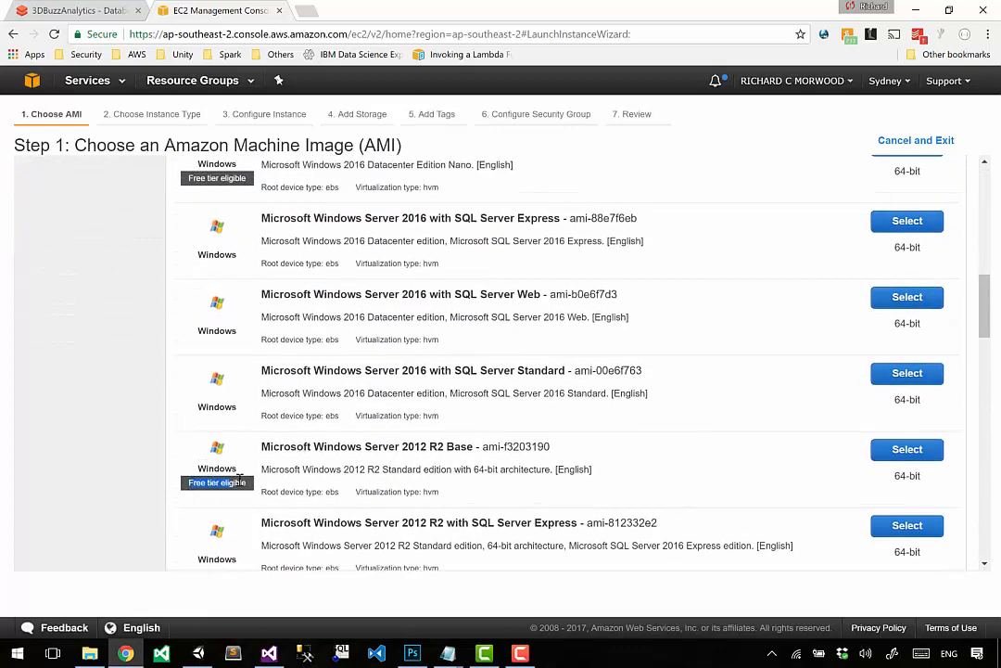
{"action": "left_click", "coordinate": [907, 449]}
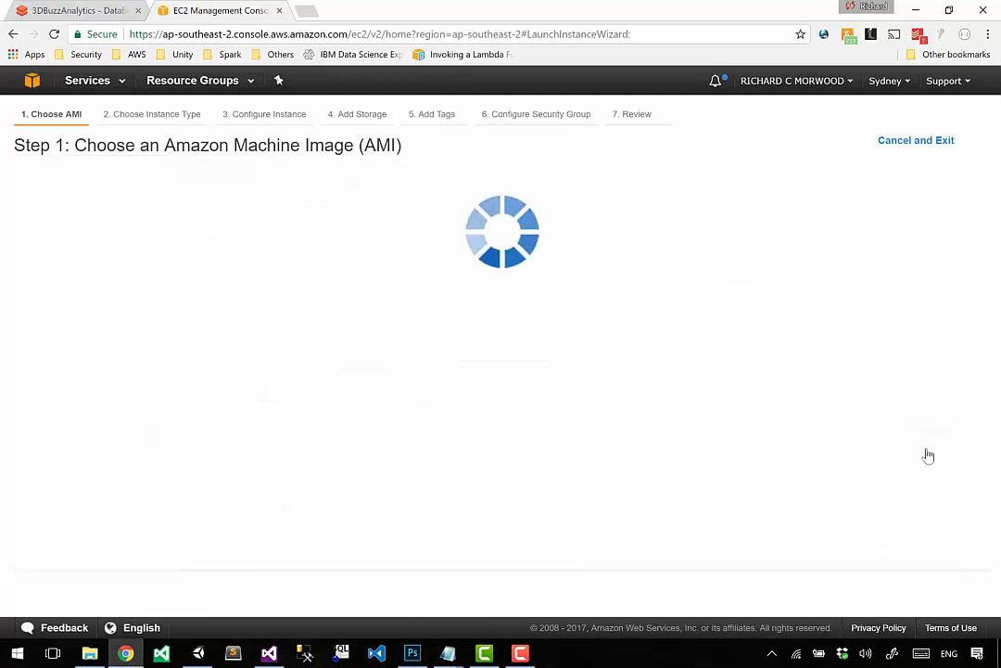
Step: Use the t2.micro type and launch the instance with the existing 3dbuzzUnityGame key pair, acknowledging access to its private key file
{"action": "left_click", "coordinate": [28, 359]}
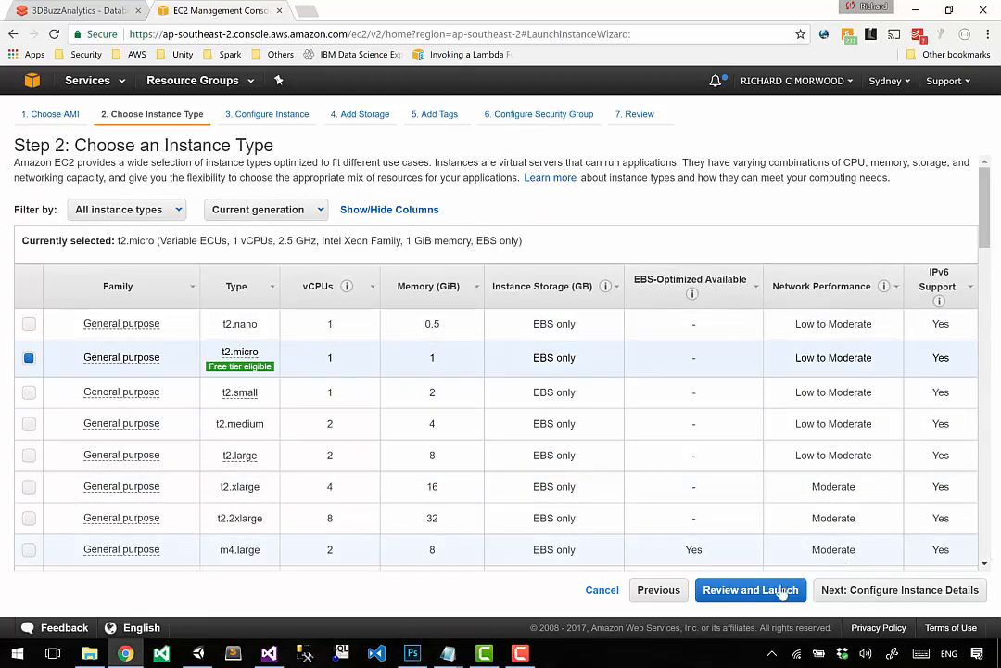
{"action": "left_click", "coordinate": [753, 591]}
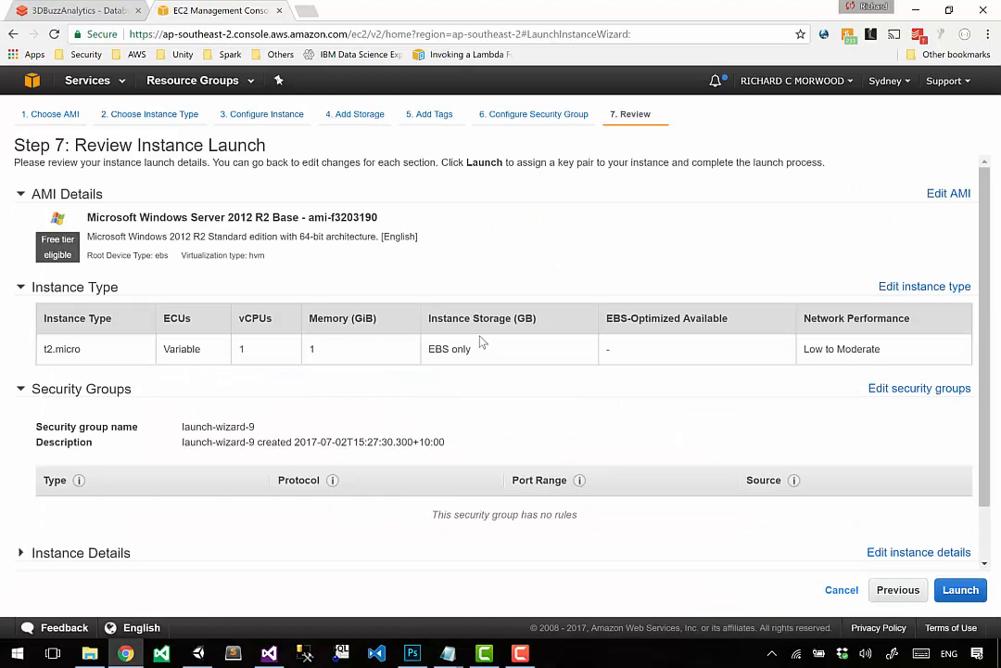
{"action": "left_click", "coordinate": [961, 601]}
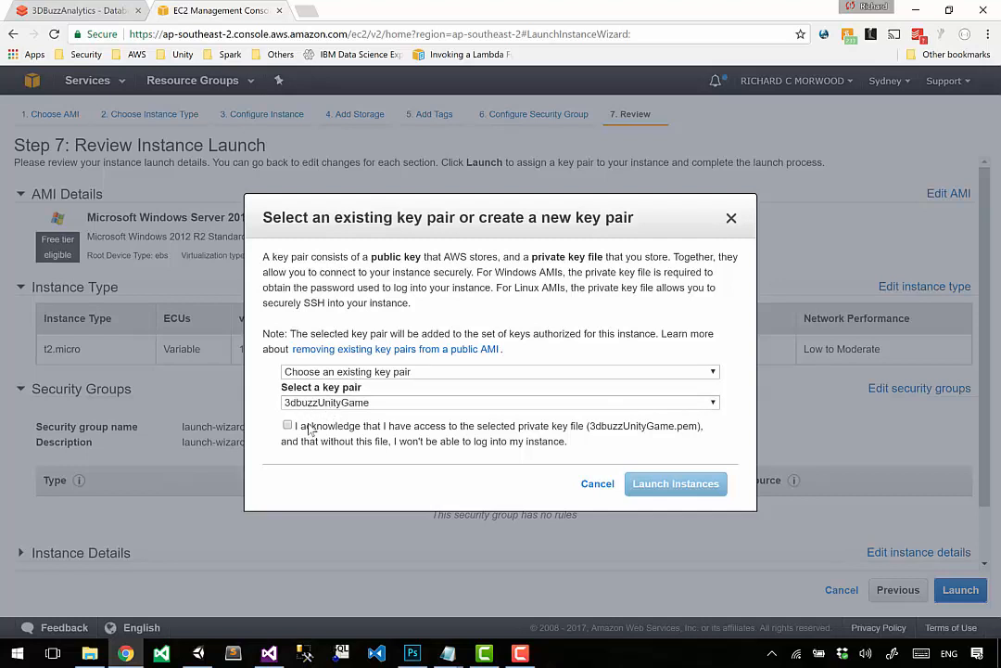
{"action": "left_click", "coordinate": [288, 425]}
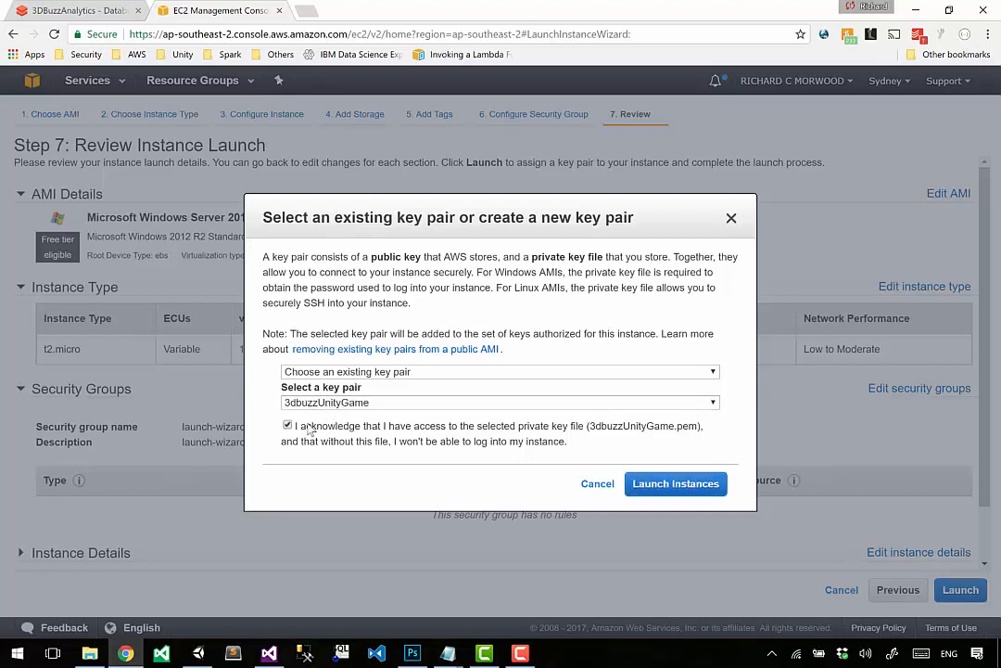
{"action": "left_click", "coordinate": [693, 490]}
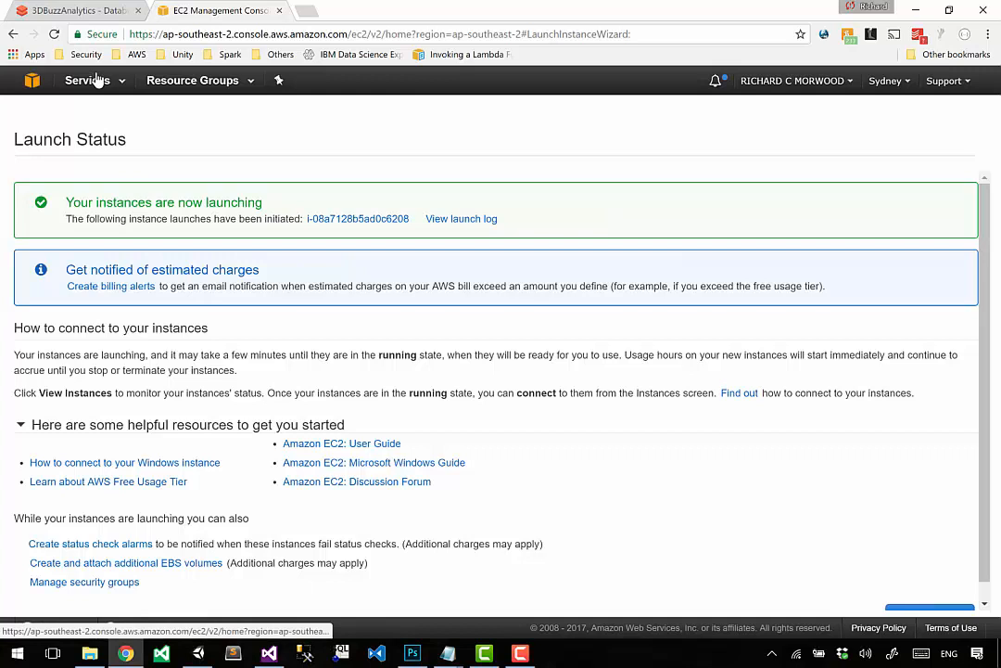
Step: Read the launch status and estimated charges notices, and open the list of running EC2 instances
{"action": "left_click_drag", "start_coordinate": [71, 202], "coordinate": [256, 194]}
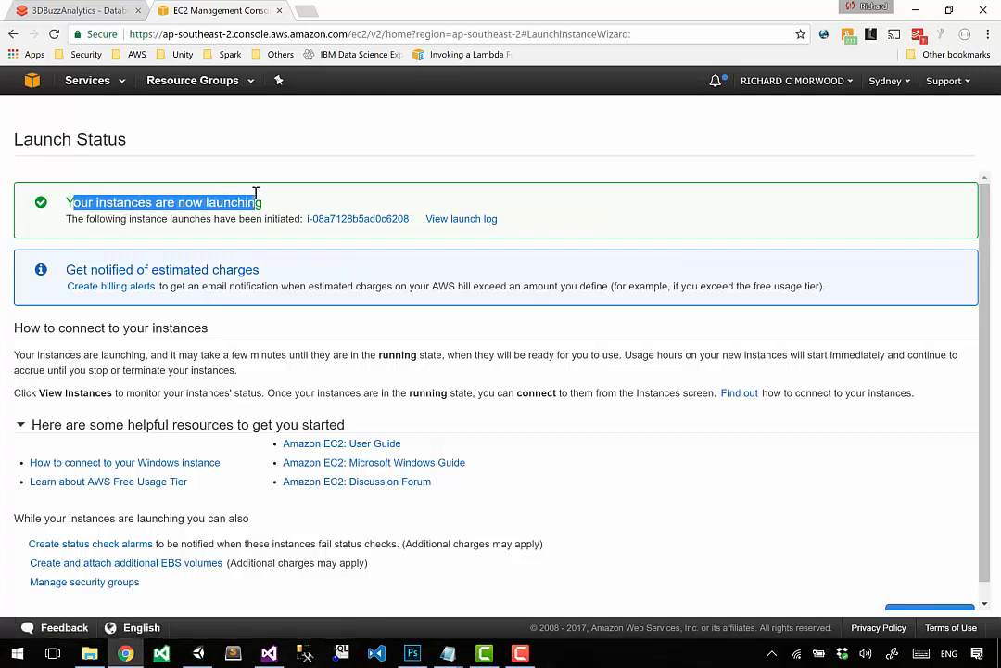
{"action": "left_click_drag", "start_coordinate": [89, 269], "coordinate": [248, 269]}
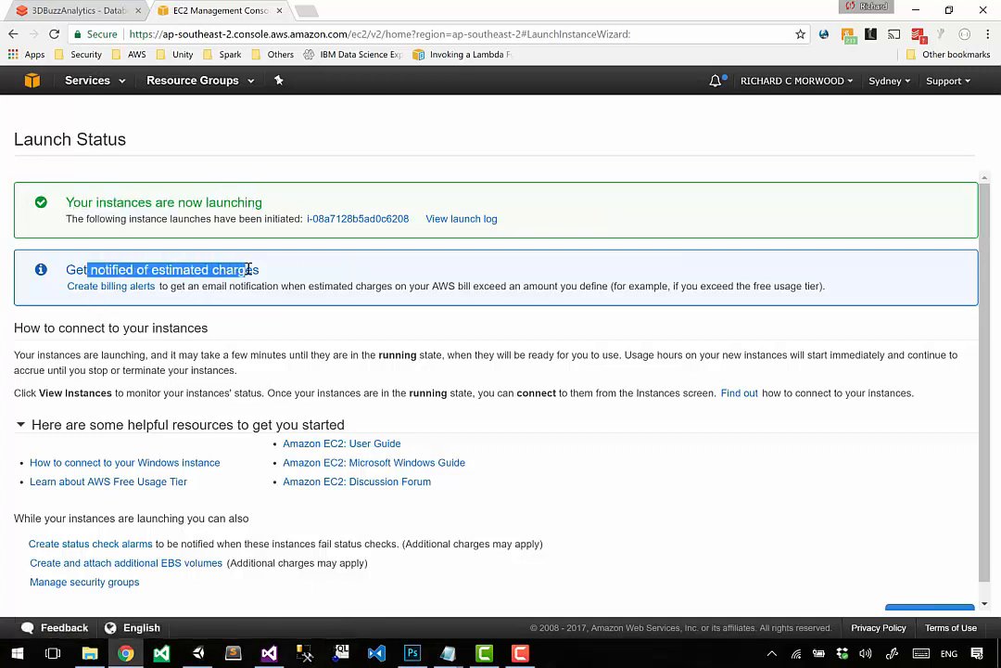
{"action": "left_click", "coordinate": [249, 269]}
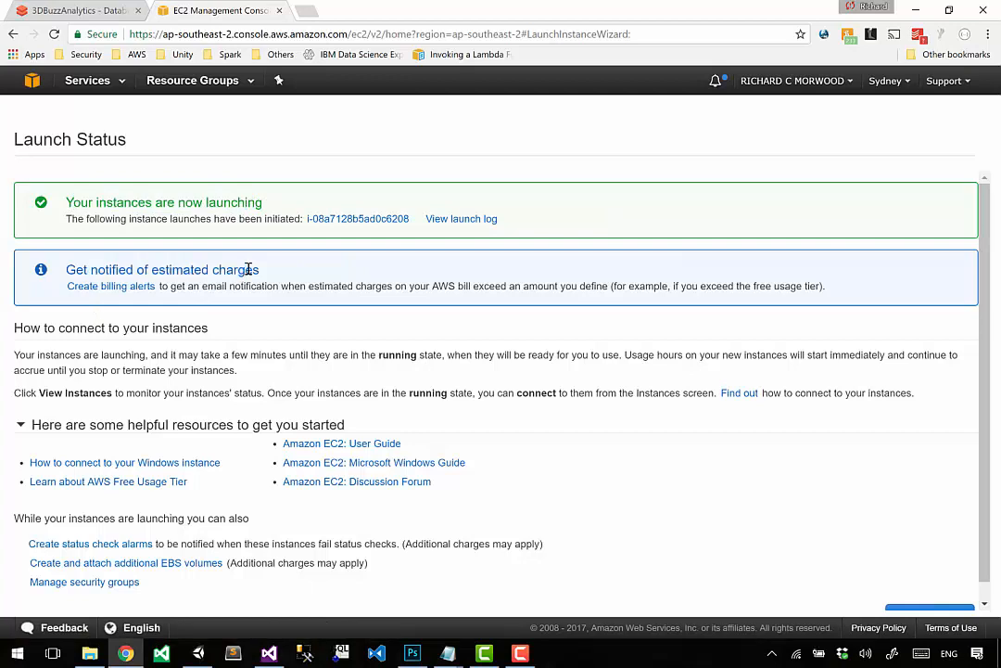
{"action": "left_click", "coordinate": [93, 81]}
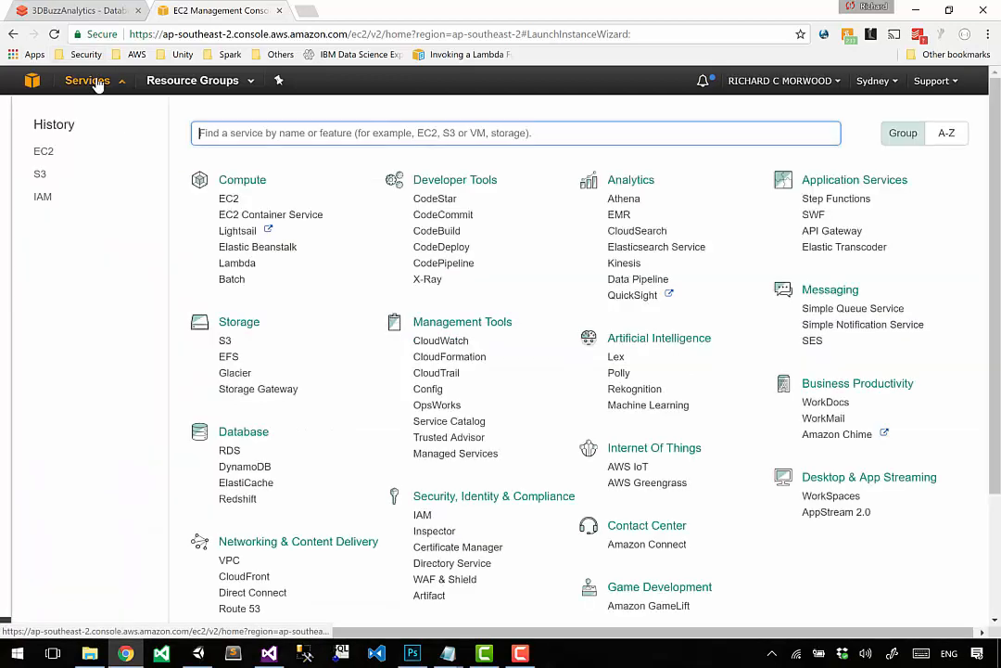
{"action": "left_click", "coordinate": [42, 153]}
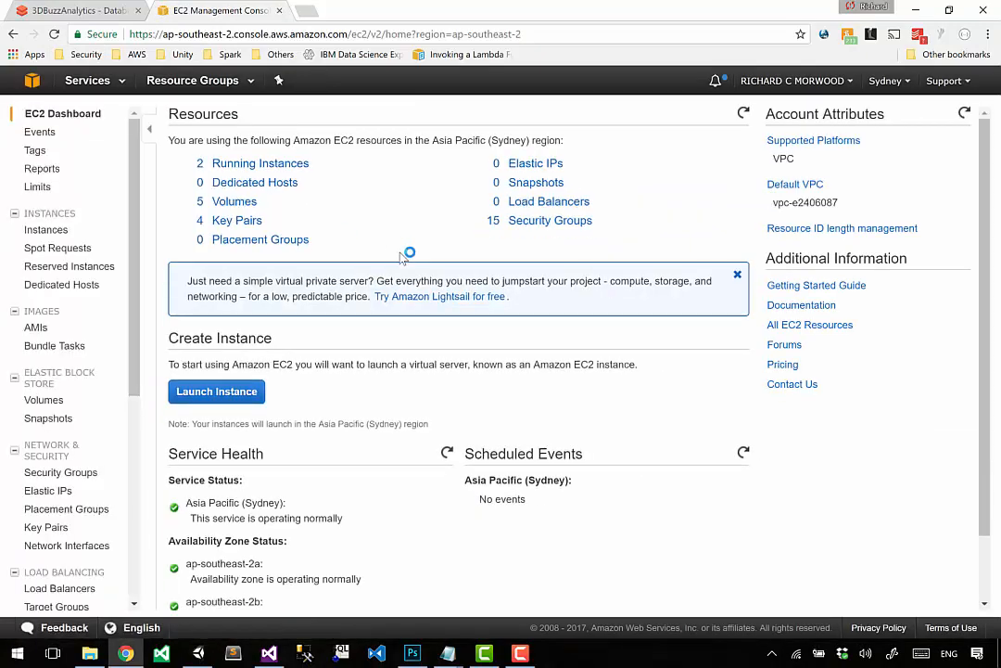
{"action": "left_click", "coordinate": [286, 167]}
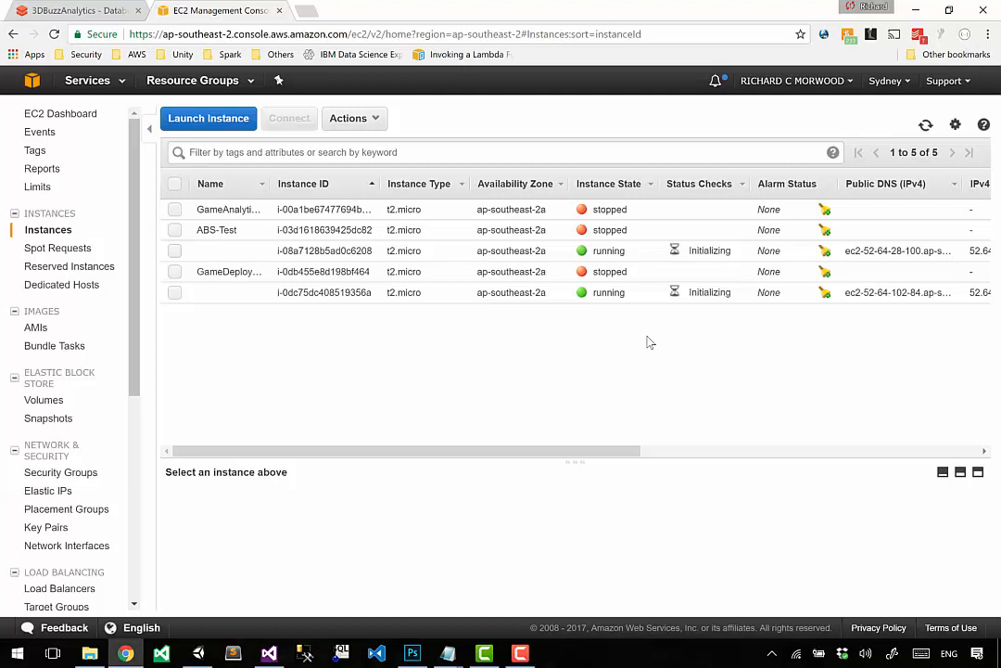
Step: Name the first unnamed running instance (i-08a7128b5ad0c6208) UnityGame1
{"action": "left_click", "coordinate": [255, 253]}
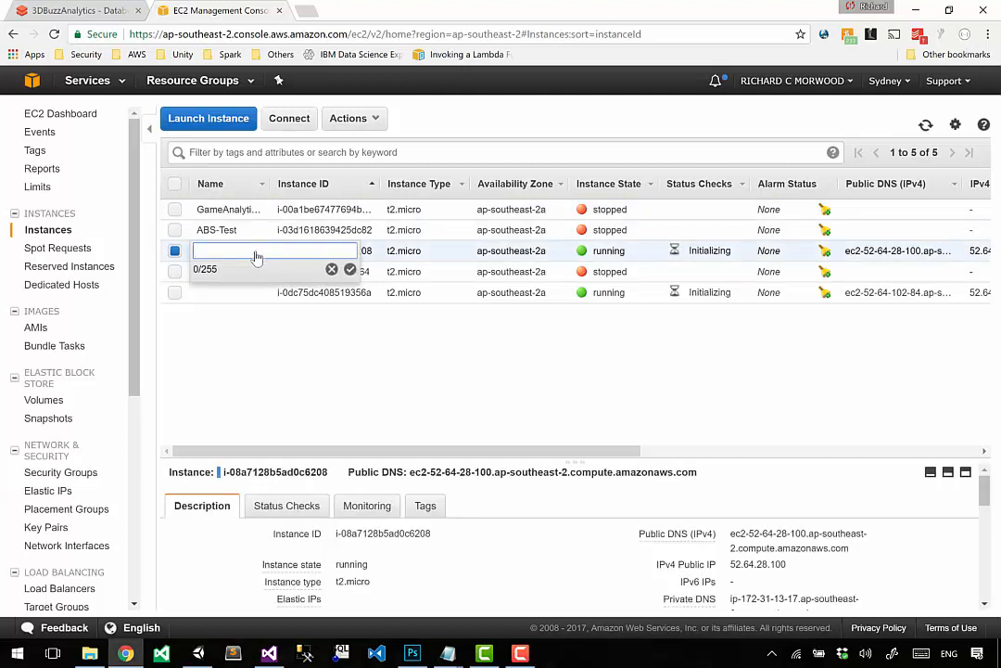
{"action": "type", "text": "UnityGame1"}
{"action": "key", "text": "Return"}
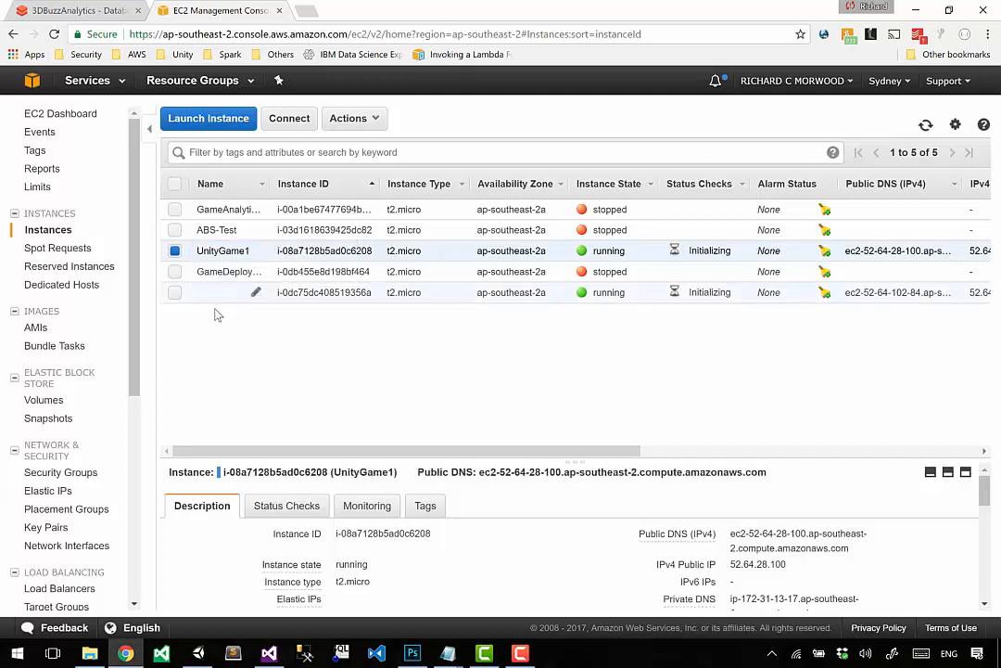
Step: Name the remaining unnamed running instance (i-0dc75dc408519356a) UnityGame2
{"action": "left_click", "coordinate": [259, 296]}
{"action": "type", "text": "Unit"}
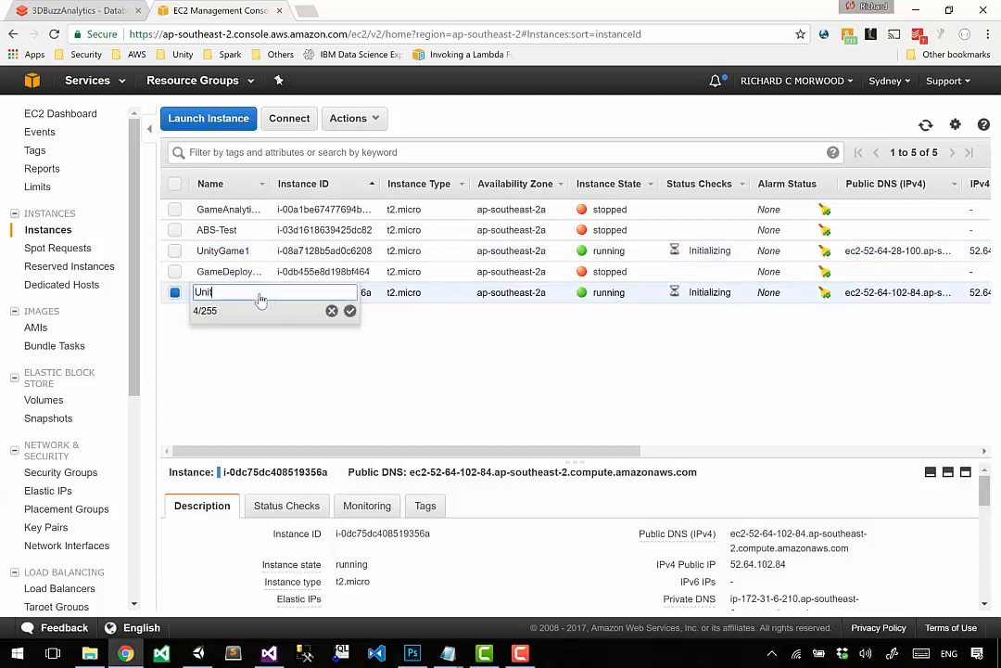
{"action": "type", "text": "yGame2"}
{"action": "key", "text": "Return"}
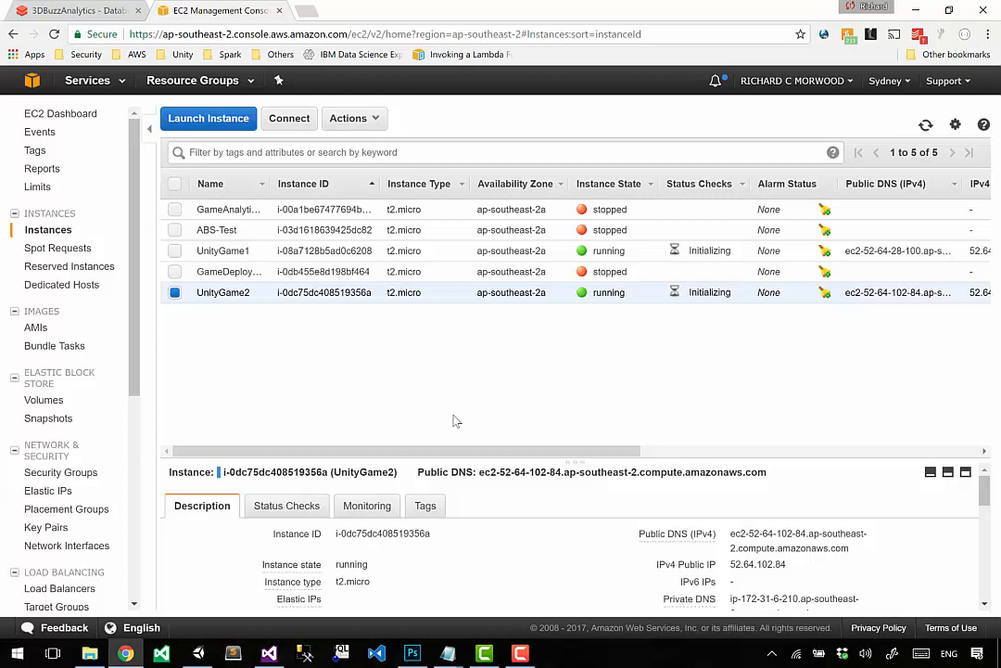
Step: Enlarge the instance details area and compare the descriptions and security groups of UnityGame1 and UnityGame2
{"action": "left_click_drag", "start_coordinate": [565, 461], "coordinate": [577, 343]}
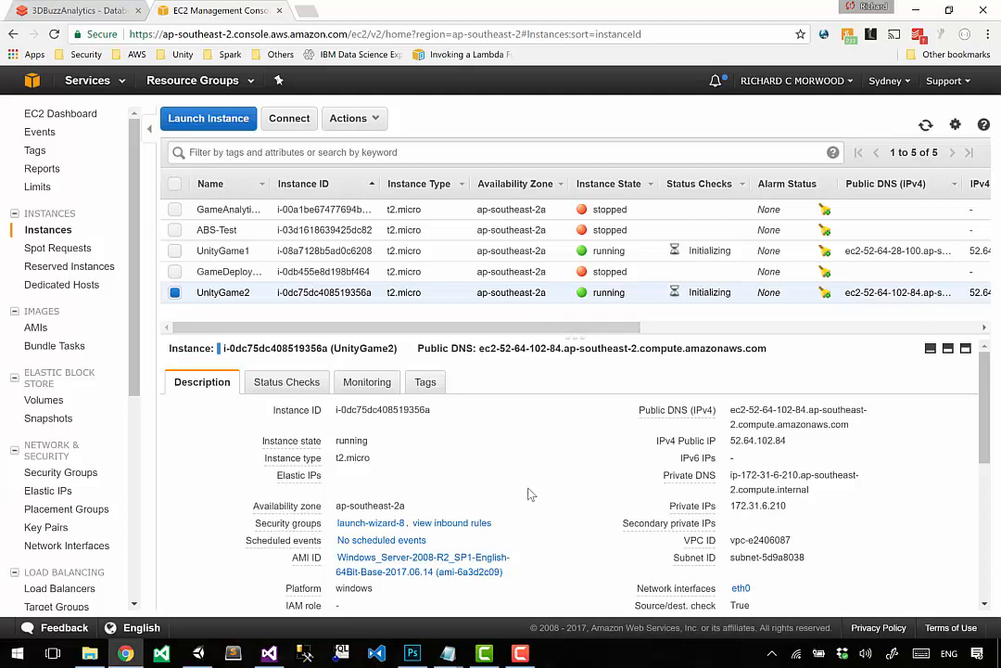
{"action": "mouse_move", "coordinate": [306, 527]}
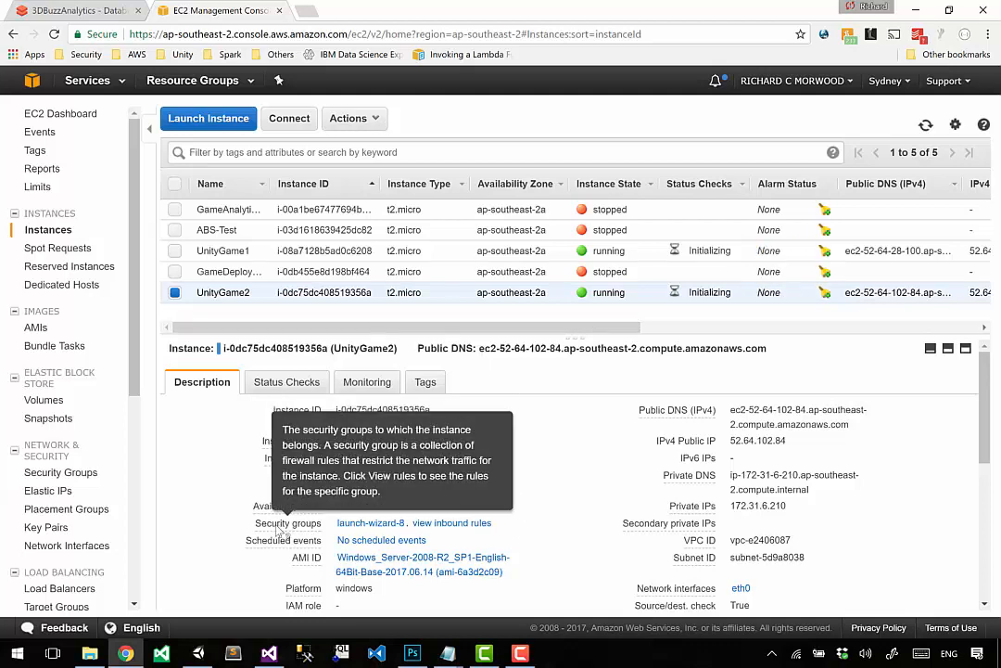
{"action": "left_click", "coordinate": [173, 256]}
{"action": "left_click", "coordinate": [173, 256]}
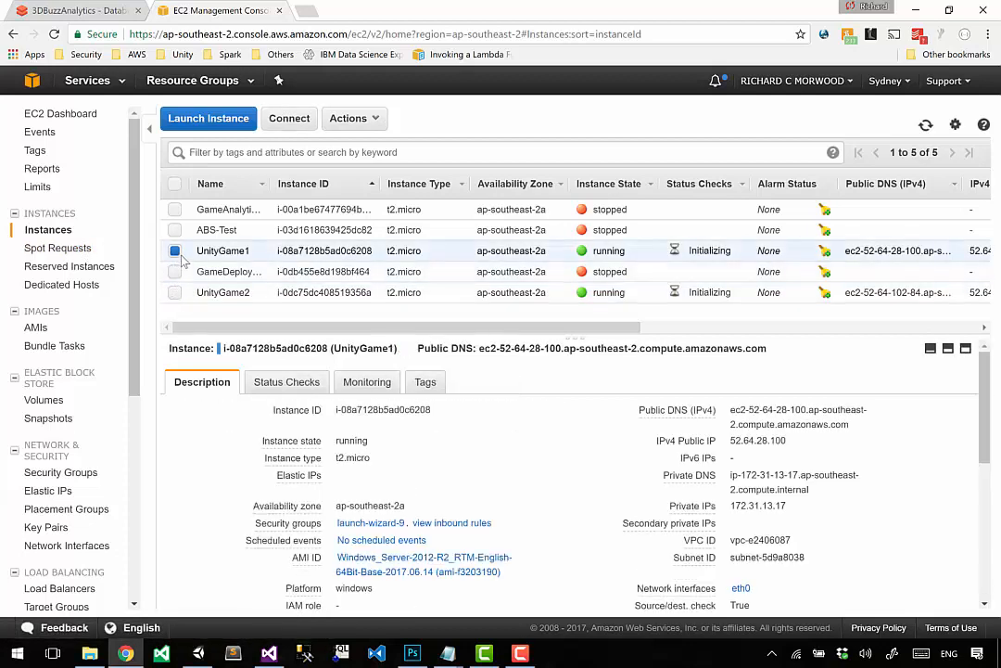
{"action": "left_click", "coordinate": [173, 256]}
{"action": "left_click", "coordinate": [175, 293]}
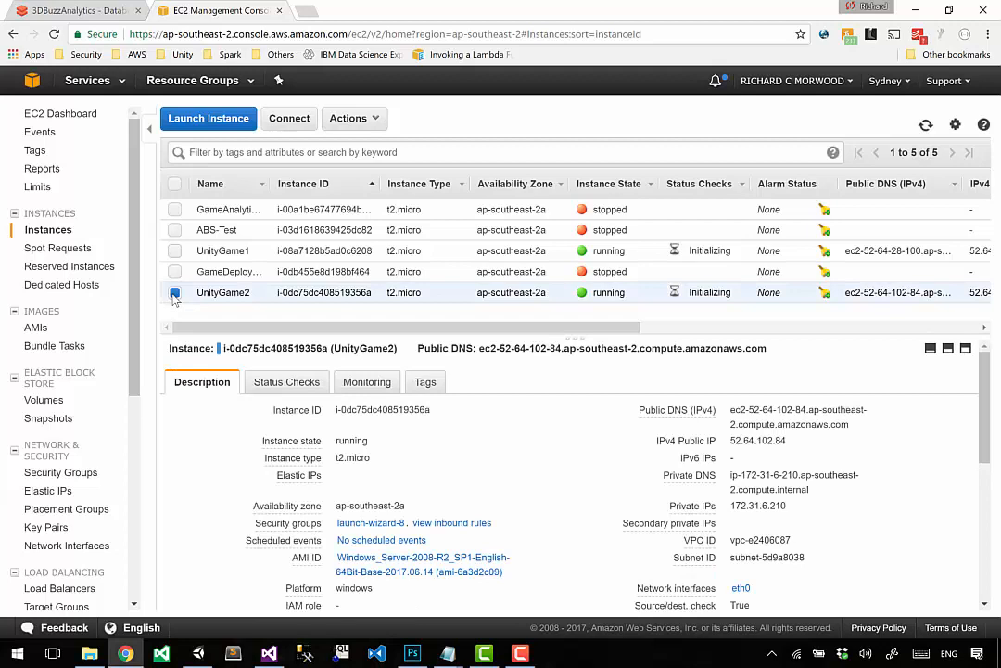
{"action": "left_click", "coordinate": [174, 293]}
{"action": "left_click", "coordinate": [176, 250]}
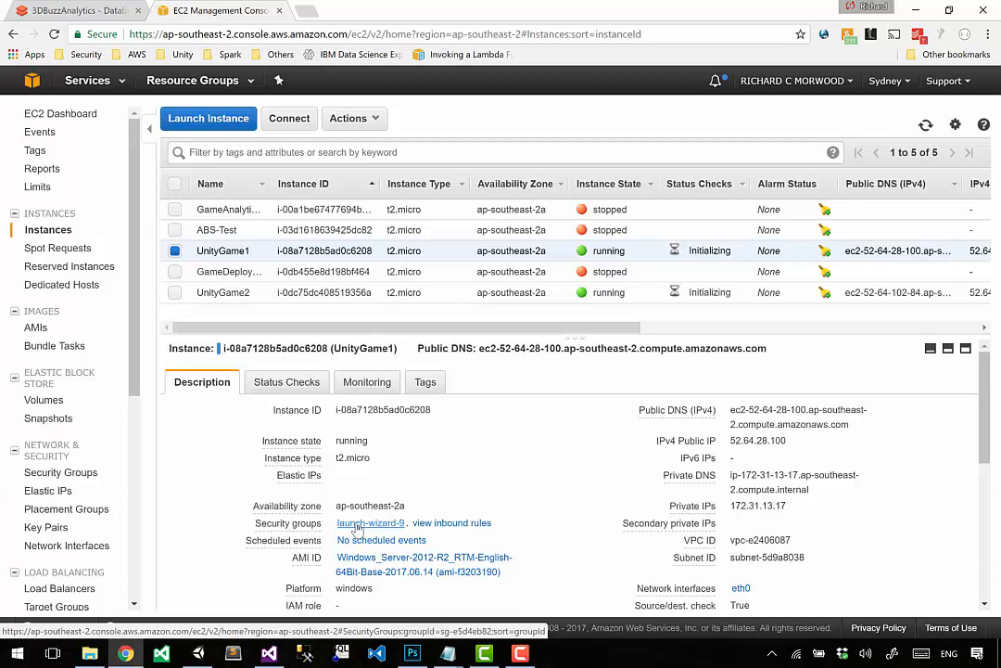
{"action": "left_click", "coordinate": [174, 251]}
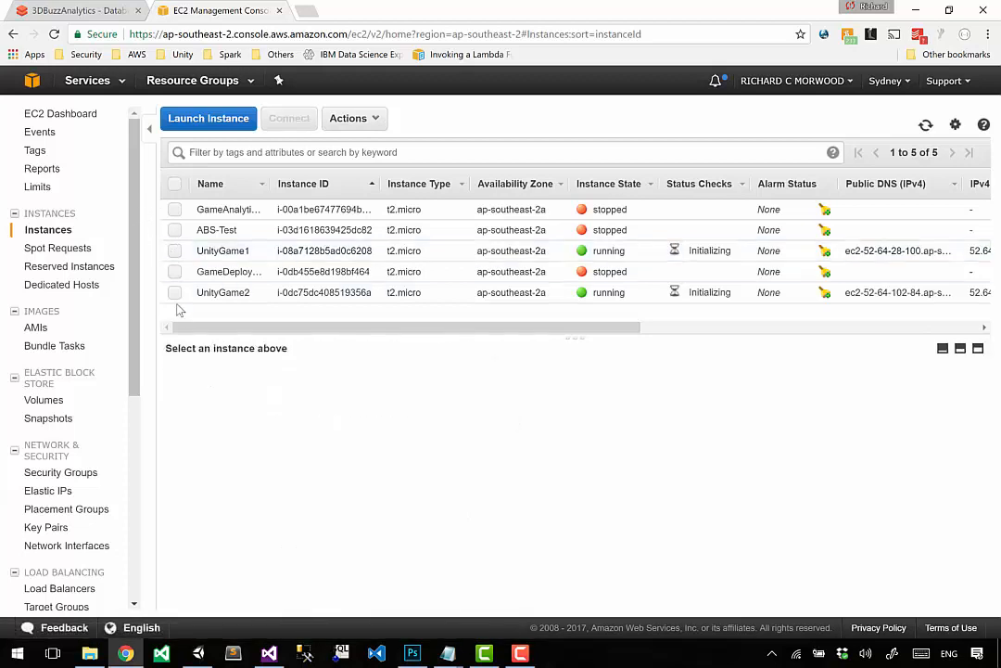
{"action": "left_click", "coordinate": [174, 293]}
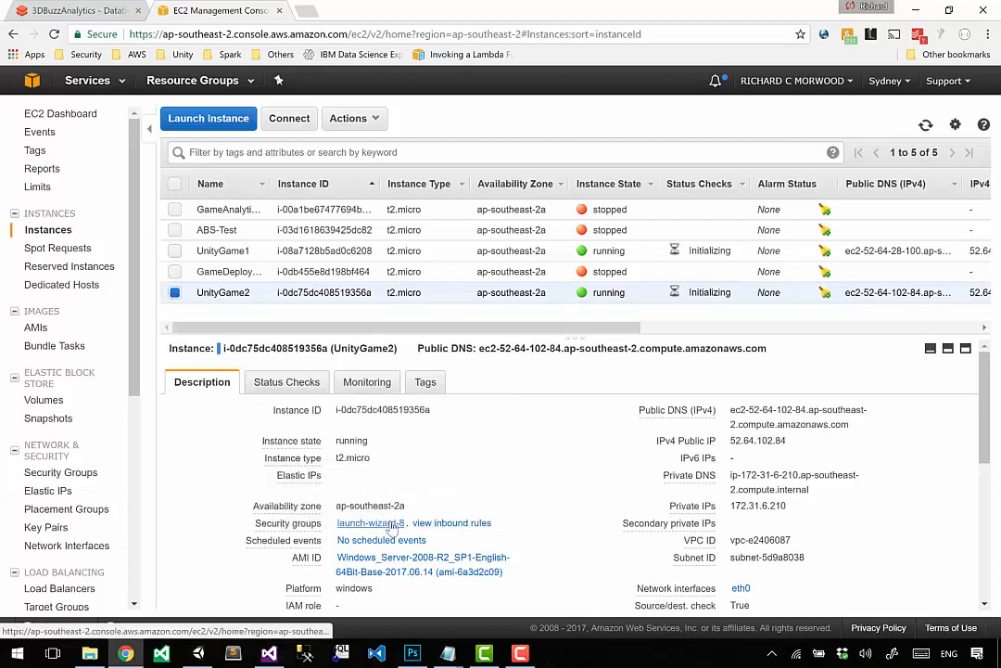
Step: Open UnityGame2's security group launch-wizard-8 and examine the type and source of its inbound rules
{"action": "left_click", "coordinate": [371, 524]}
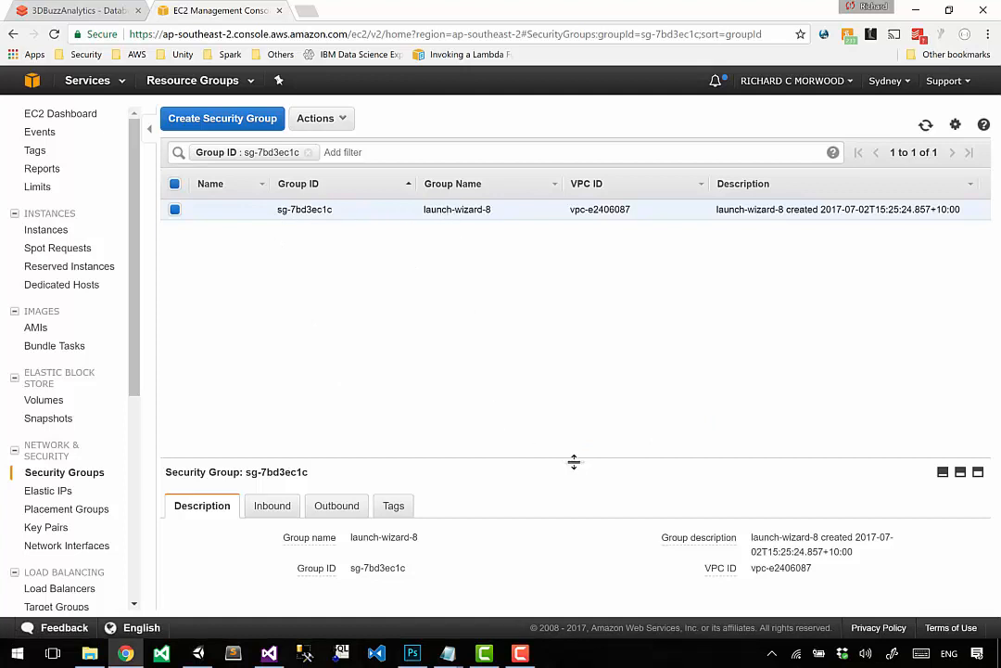
{"action": "left_click_drag", "start_coordinate": [574, 461], "coordinate": [550, 308]}
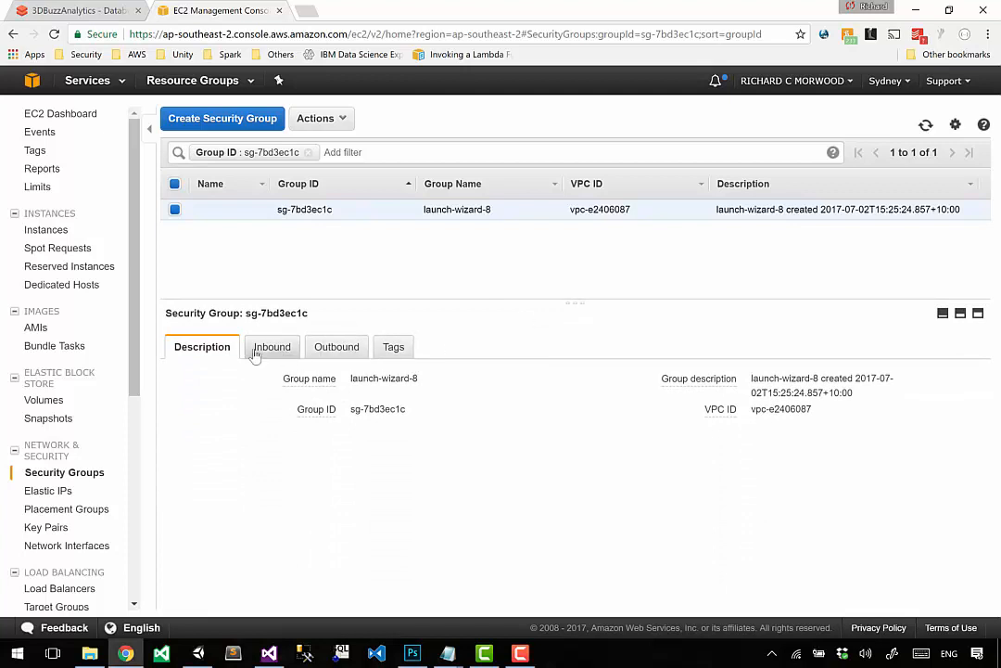
{"action": "mouse_move", "coordinate": [340, 383]}
{"action": "left_click", "coordinate": [278, 349]}
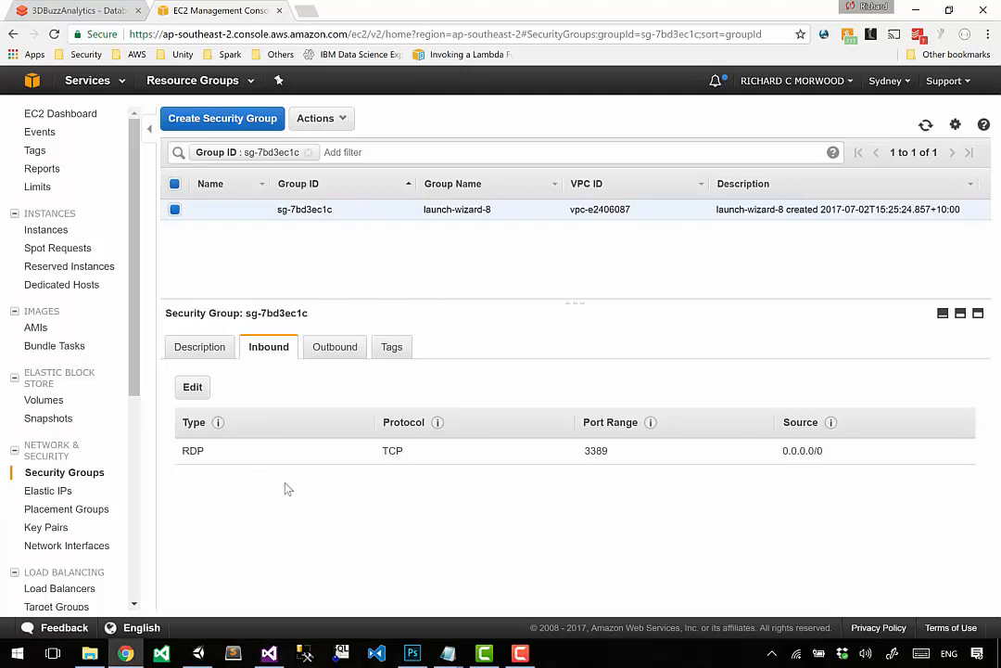
{"action": "double_click", "coordinate": [195, 452]}
{"action": "left_click_drag", "start_coordinate": [782, 451], "coordinate": [851, 449]}
{"action": "left_click", "coordinate": [853, 453]}
Step: Start editing the inbound rules of launch-wizard-8, add a second rule and look through the available rule types
{"action": "left_click", "coordinate": [191, 387]}
{"action": "mouse_move", "coordinate": [186, 300]}
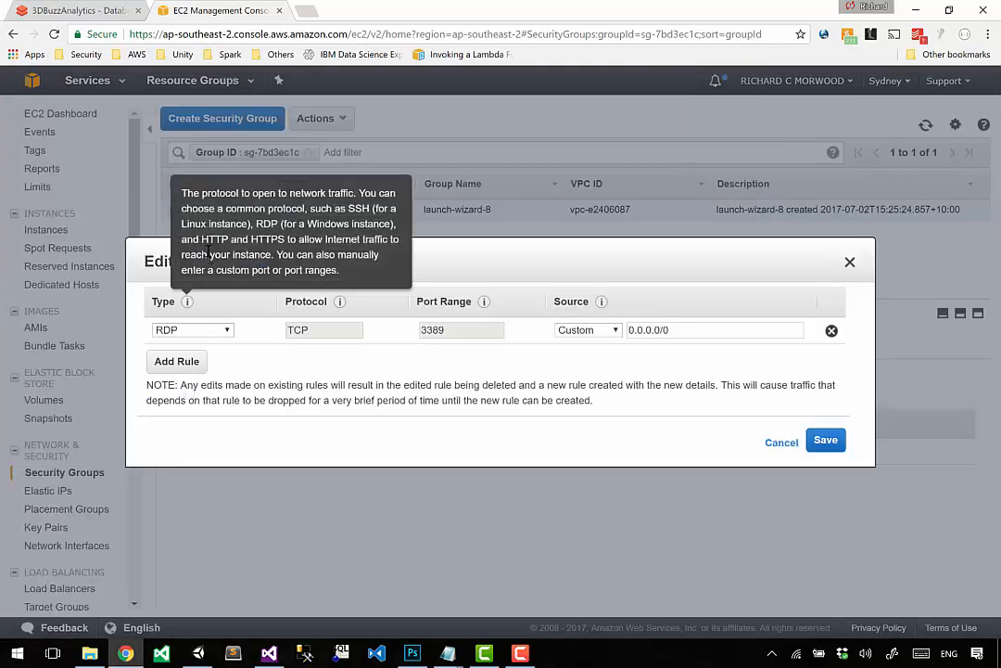
{"action": "left_click", "coordinate": [178, 366]}
{"action": "left_click", "coordinate": [215, 359]}
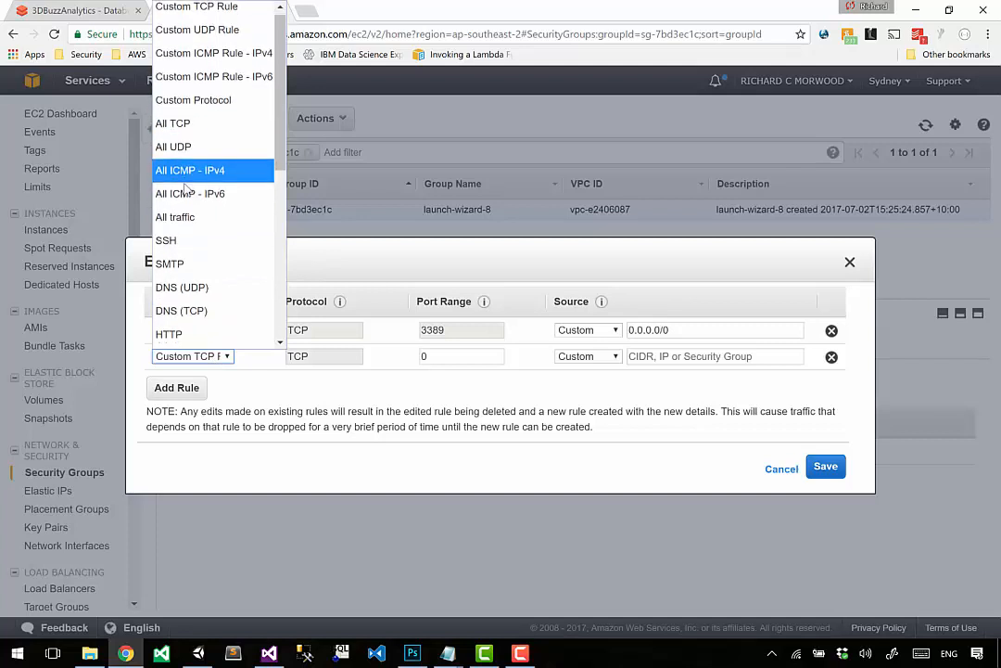
{"action": "scroll", "coordinate": [186, 189], "scroll_direction": "down", "scroll_amount": 4}
{"action": "scroll", "coordinate": [186, 189], "scroll_direction": "up", "scroll_amount": 4}
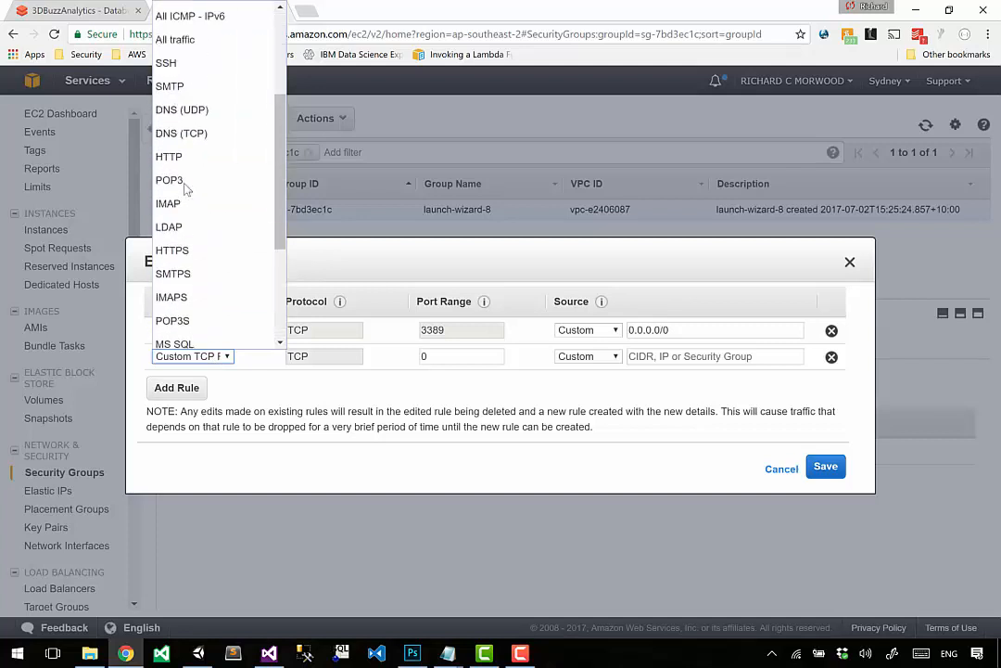
{"action": "scroll", "coordinate": [185, 183], "scroll_direction": "up", "scroll_amount": 2}
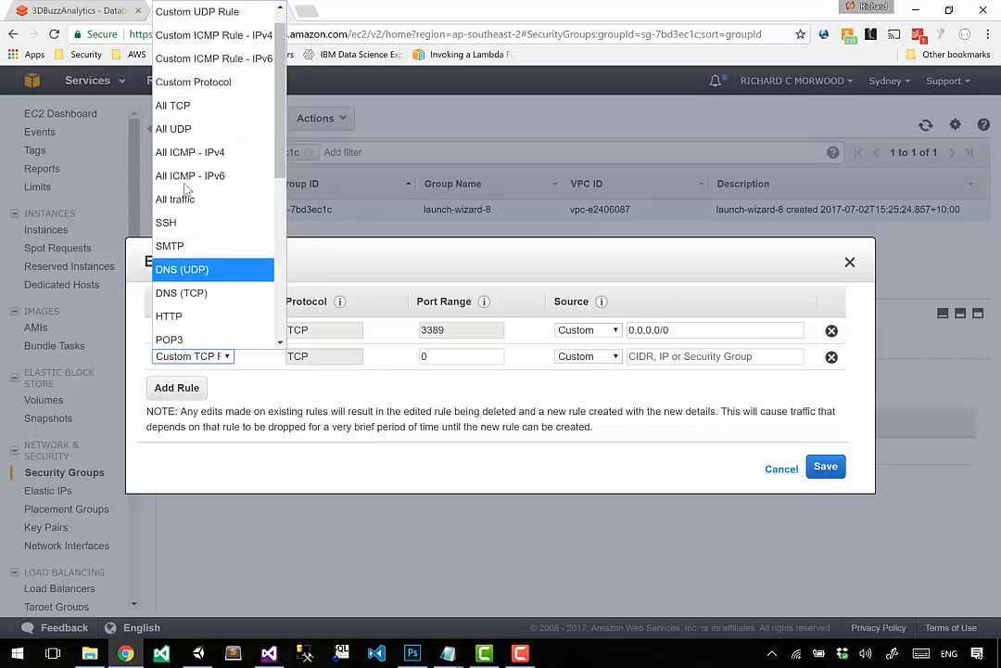
{"action": "left_click", "coordinate": [260, 368]}
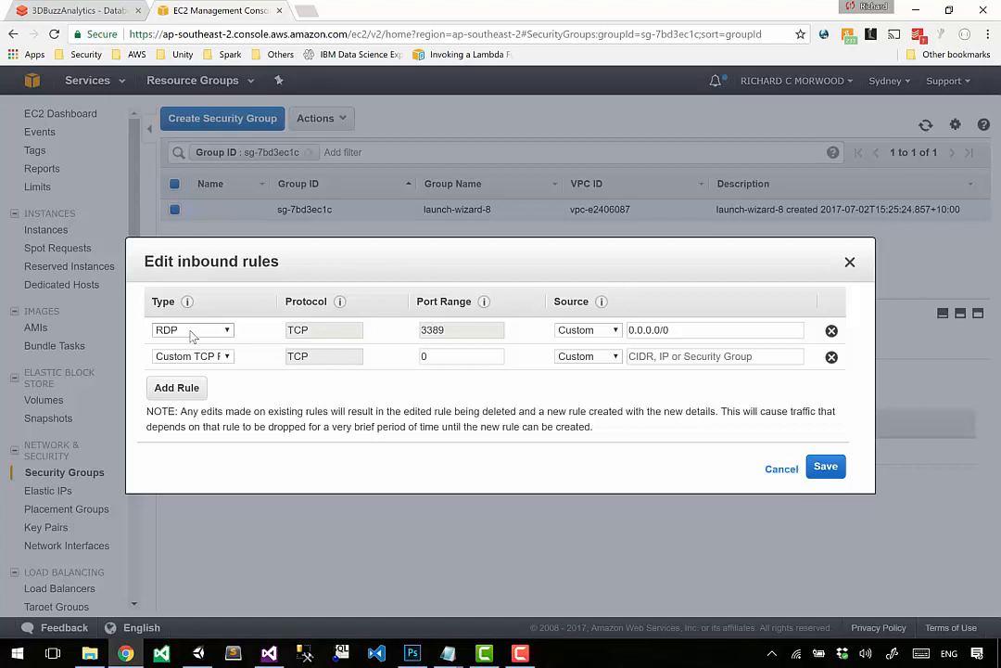
Step: Try the HTTP type and the HTTPS type for the newly added inbound rule
{"action": "left_click", "coordinate": [190, 356]}
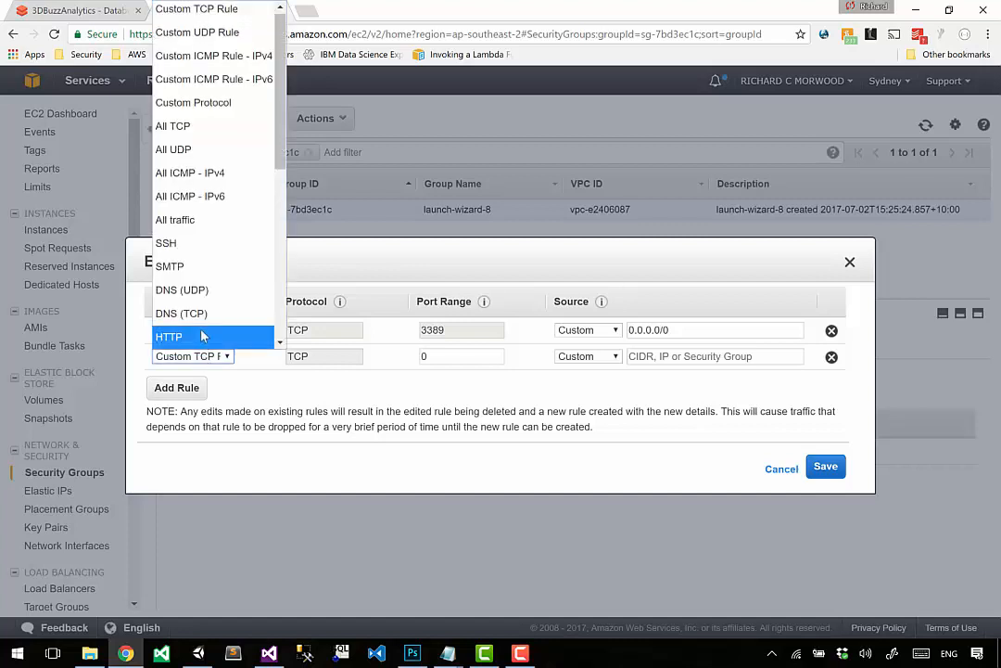
{"action": "scroll", "coordinate": [200, 339], "scroll_direction": "down", "scroll_amount": 2}
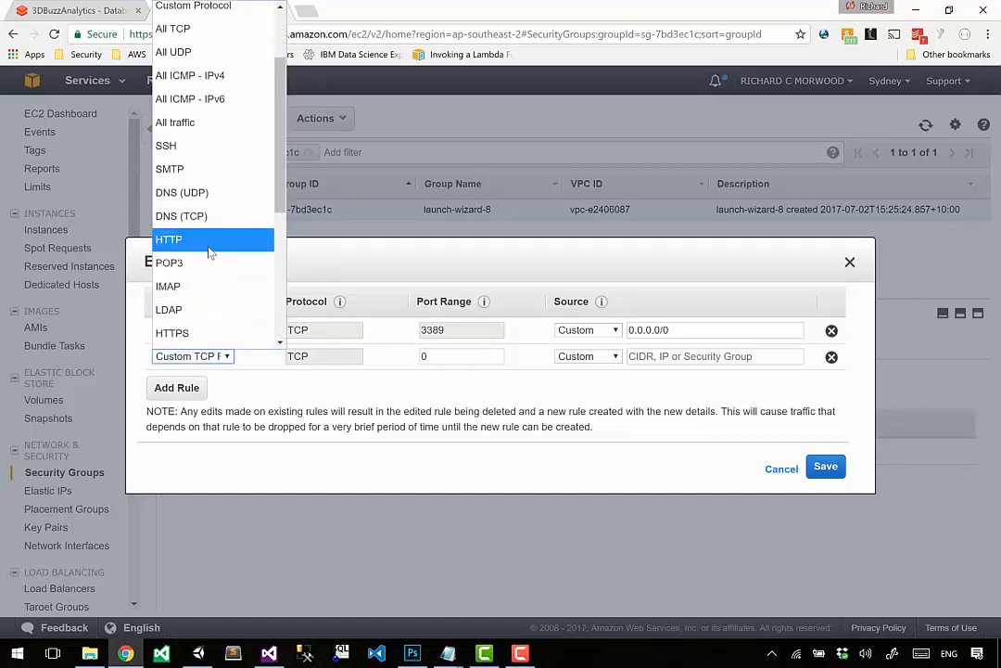
{"action": "left_click", "coordinate": [207, 246]}
{"action": "left_click", "coordinate": [195, 357]}
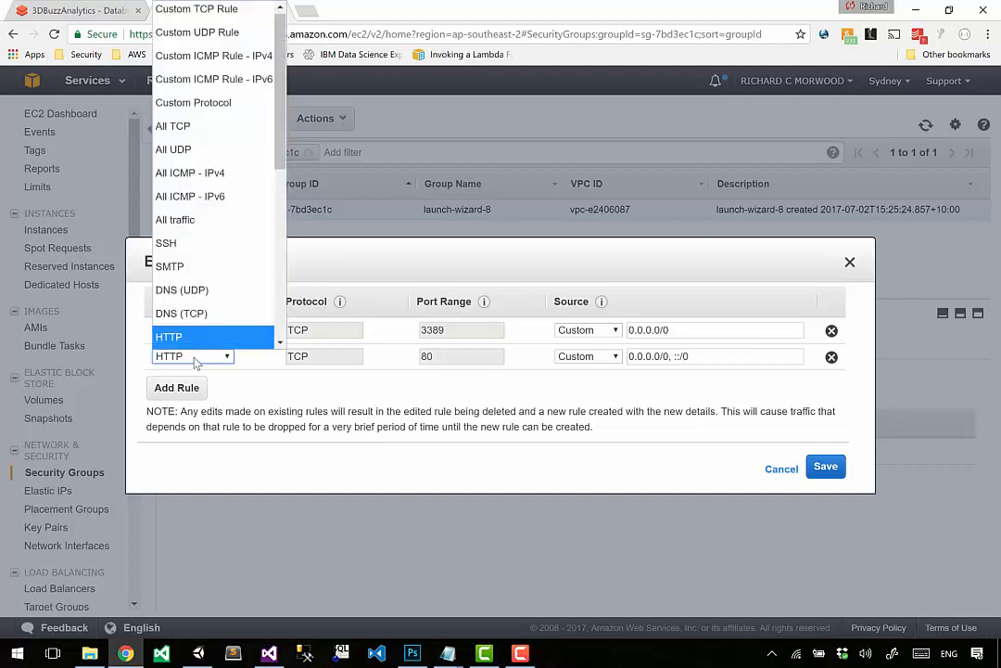
{"action": "scroll", "coordinate": [204, 296], "scroll_direction": "down", "scroll_amount": 3}
{"action": "left_click", "coordinate": [211, 231]}
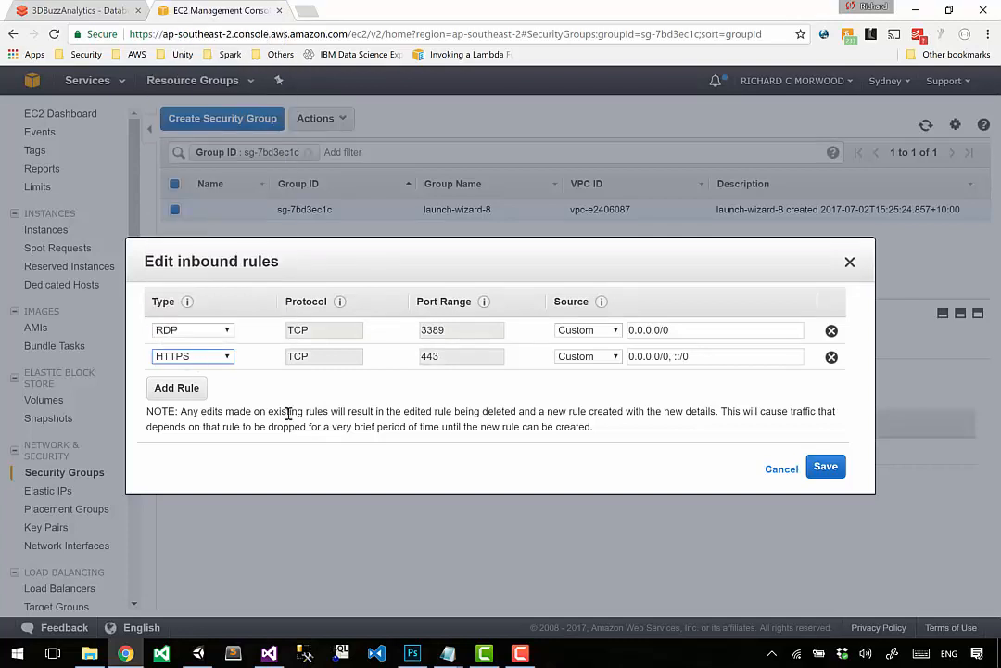
Step: Delete the original RDP rule and set the type of the remaining inbound rule to RDP
{"action": "left_click", "coordinate": [831, 332]}
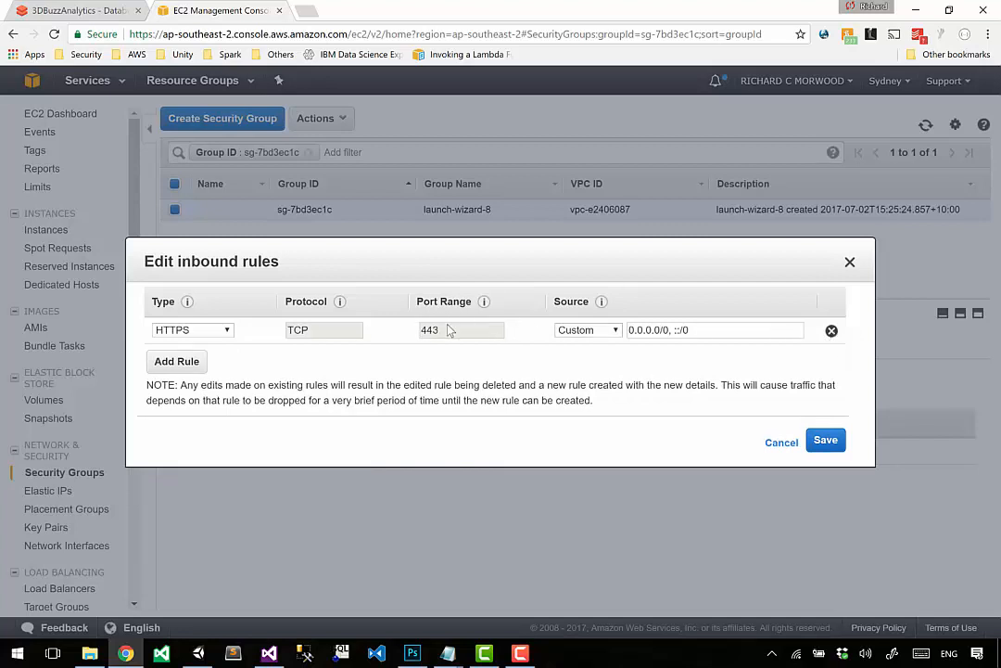
{"action": "left_click_drag", "start_coordinate": [446, 331], "coordinate": [375, 333]}
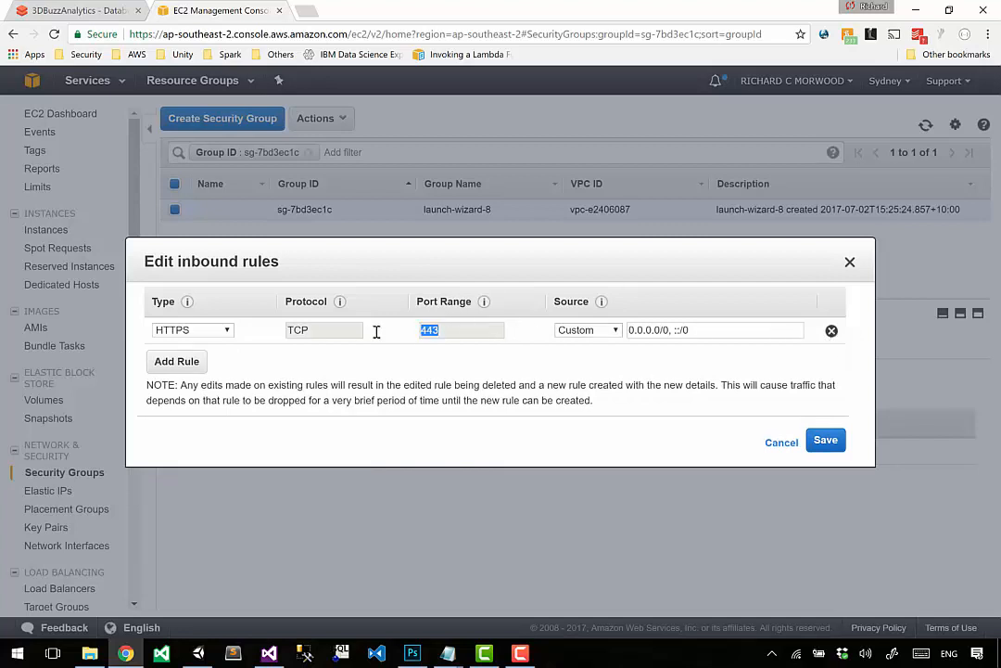
{"action": "left_click", "coordinate": [171, 332]}
{"action": "scroll", "coordinate": [197, 130], "scroll_direction": "up", "scroll_amount": 2}
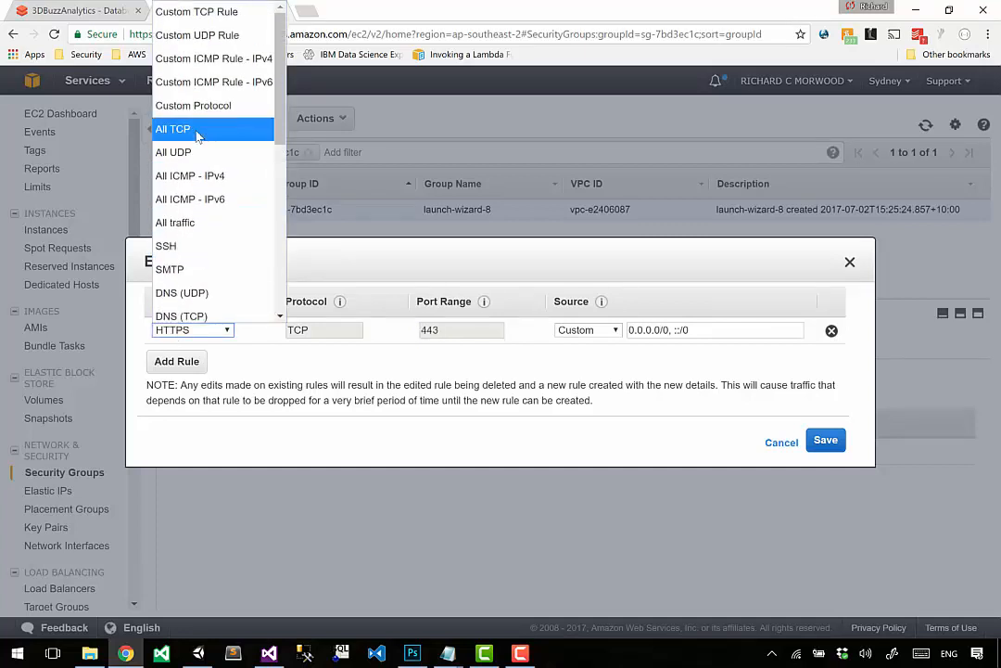
{"action": "key", "text": "r"}
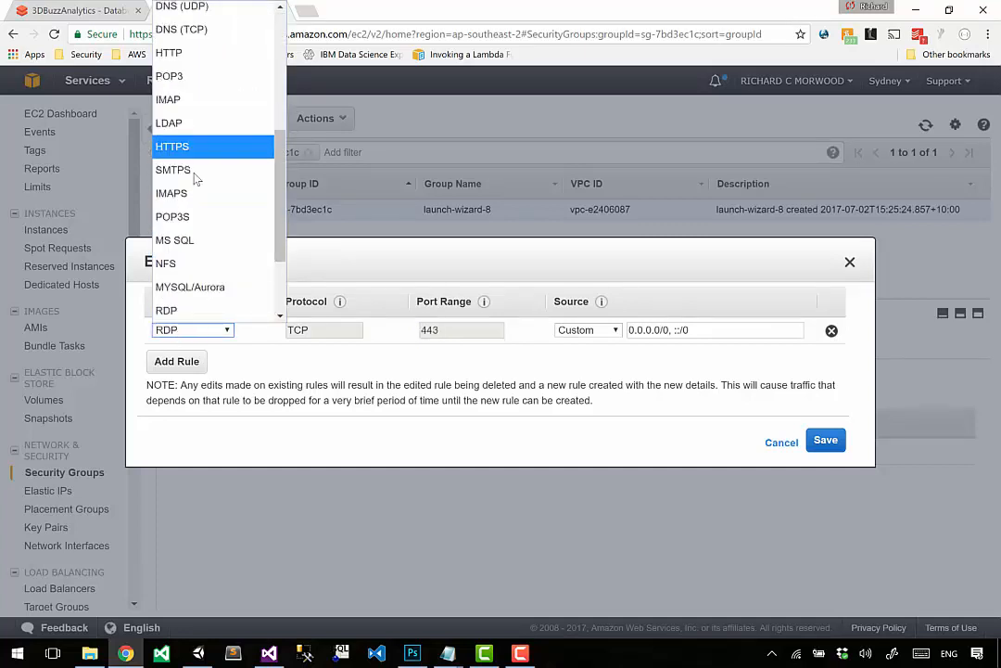
{"action": "left_click", "coordinate": [202, 308]}
{"action": "left_click", "coordinate": [399, 401]}
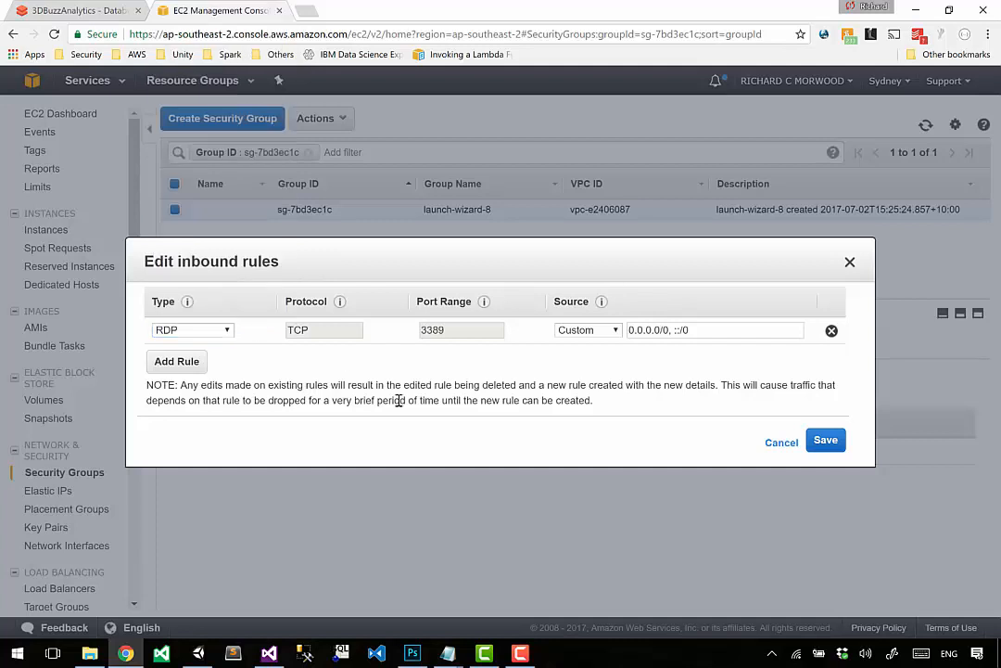
Step: Restrict the RDP rule's source to My IP, trying Anywhere first, and save the inbound rules
{"action": "left_click", "coordinate": [601, 332]}
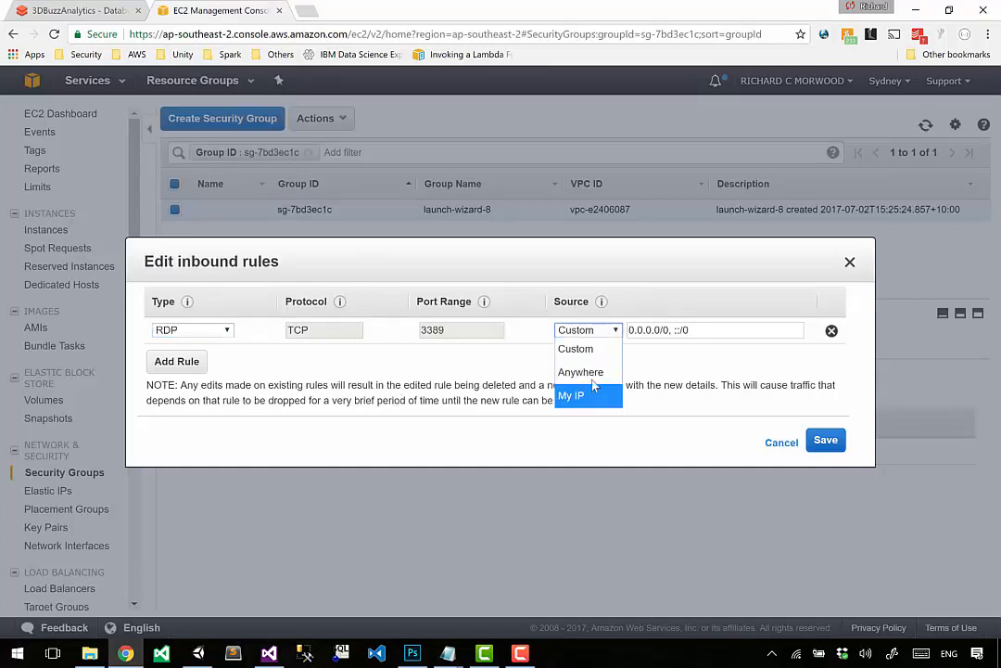
{"action": "left_click", "coordinate": [592, 373]}
{"action": "left_click", "coordinate": [588, 330]}
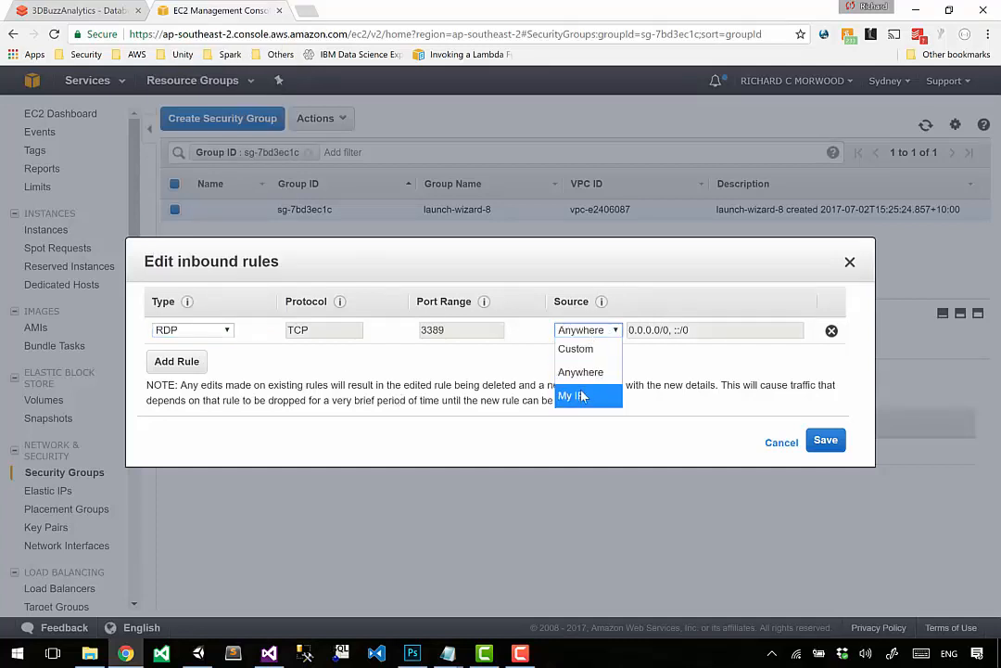
{"action": "left_click", "coordinate": [579, 396]}
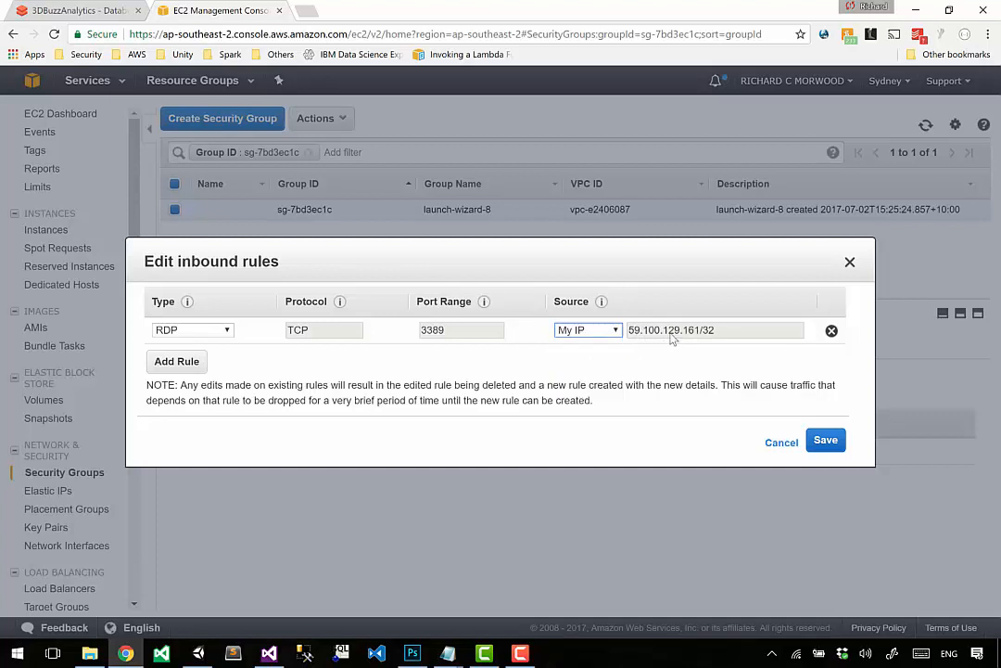
{"action": "left_click", "coordinate": [826, 440]}
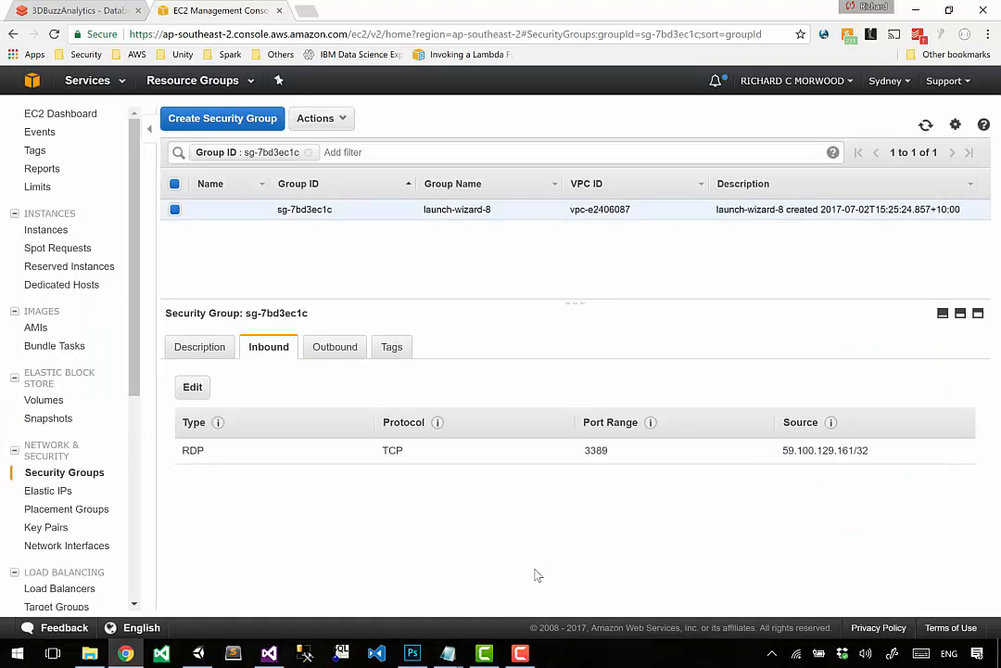
Step: Check the outbound and inbound rules of launch-wizard-8, and return to the instances list to view UnityGame1's details
{"action": "left_click", "coordinate": [326, 348]}
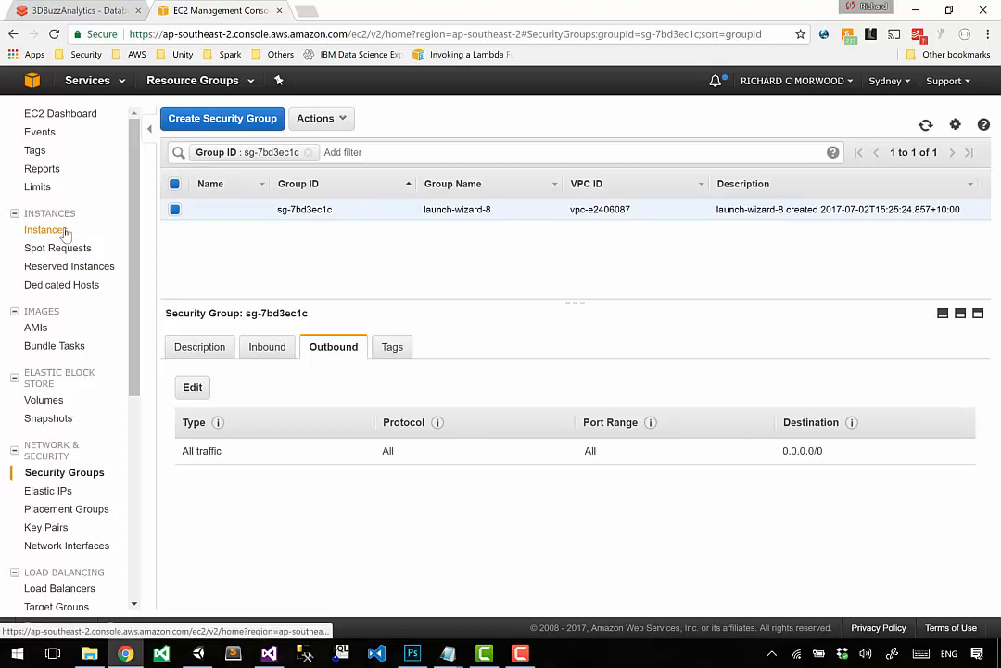
{"action": "left_click", "coordinate": [271, 350]}
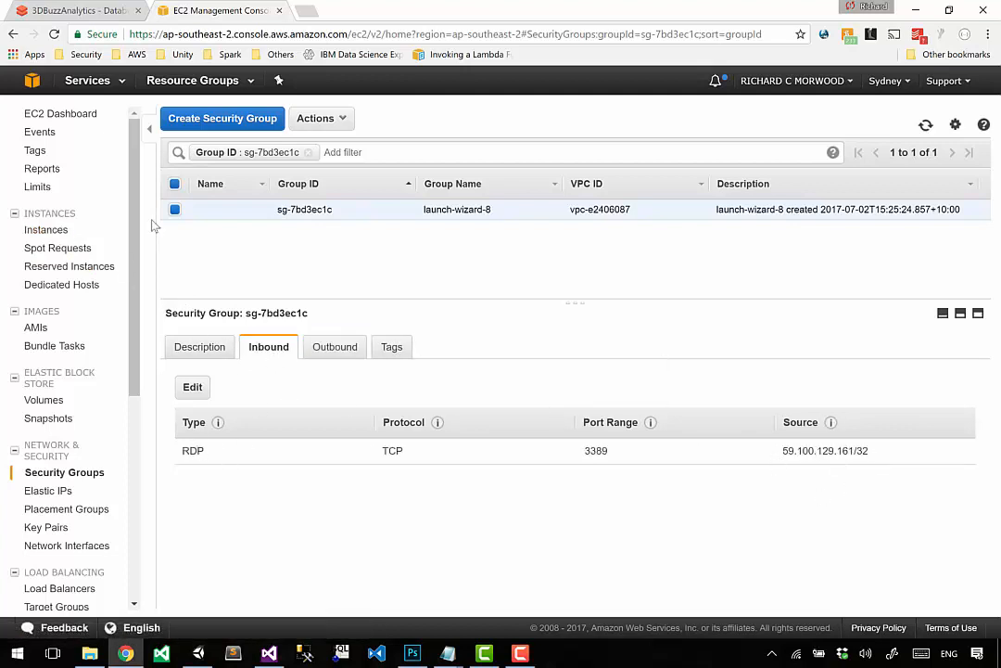
{"action": "left_click", "coordinate": [57, 233]}
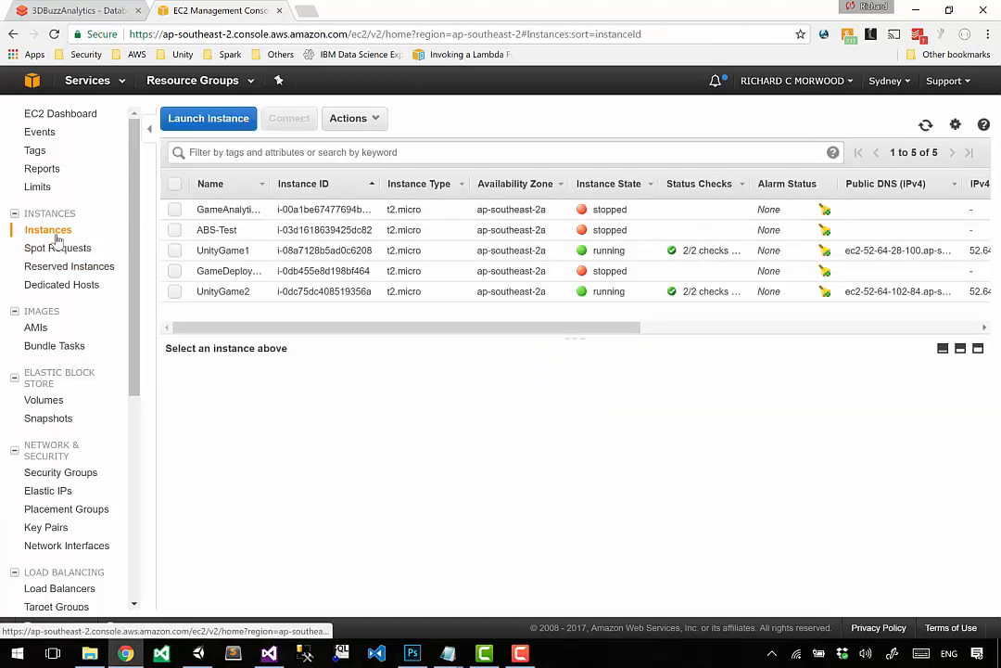
{"action": "left_click", "coordinate": [174, 251]}
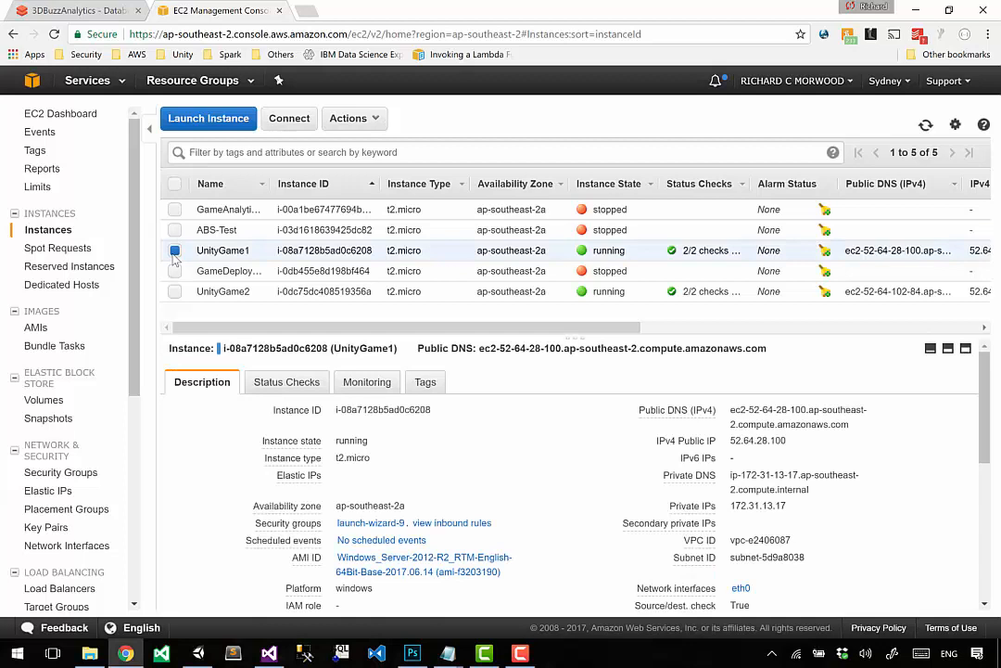
Step: Open security group launch-wizard-9, restrict the source of its inbound RDP rule to My IP and save the rule
{"action": "left_click", "coordinate": [369, 523]}
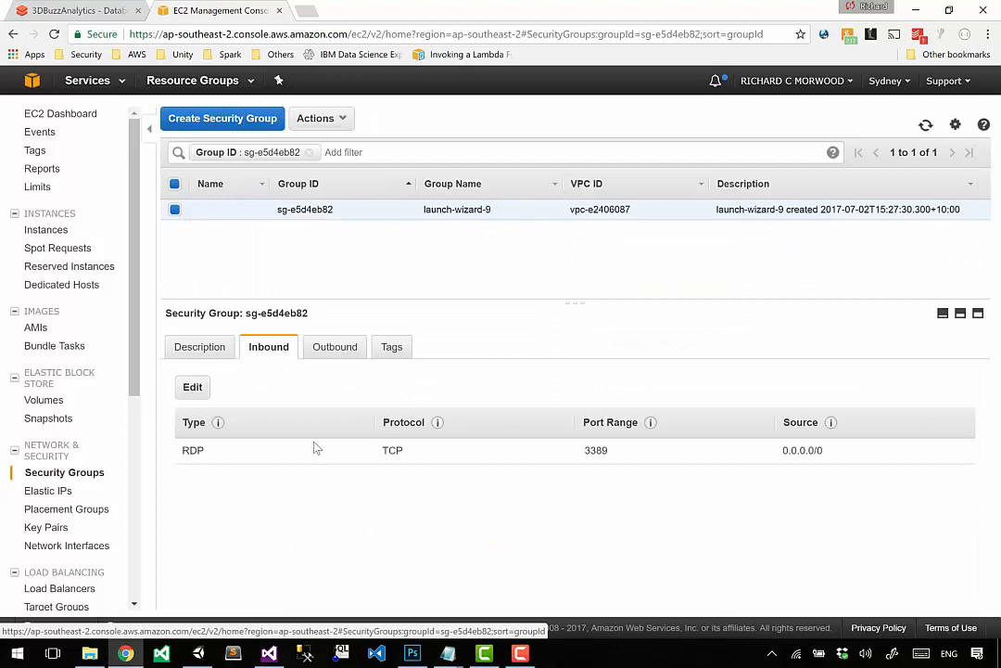
{"action": "left_click", "coordinate": [192, 389]}
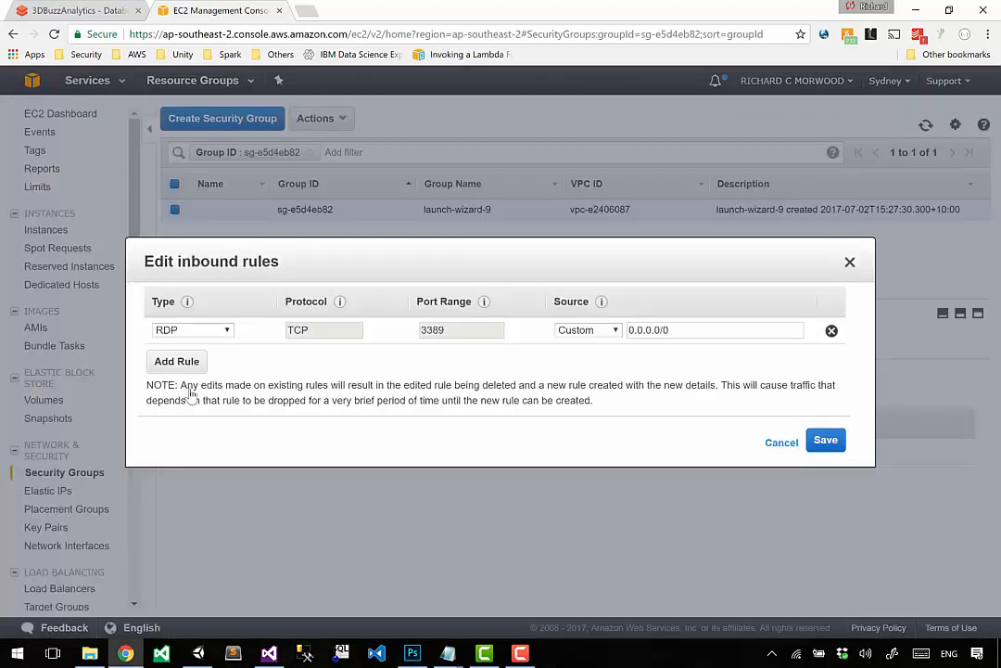
{"action": "left_click", "coordinate": [585, 327]}
{"action": "left_click", "coordinate": [588, 394]}
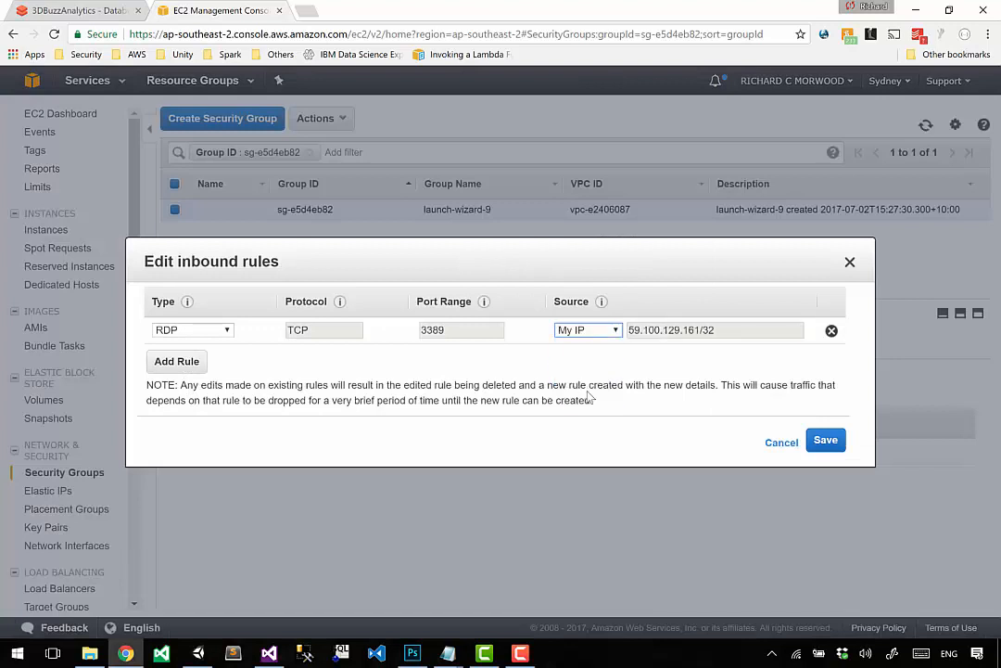
{"action": "left_click", "coordinate": [826, 442]}
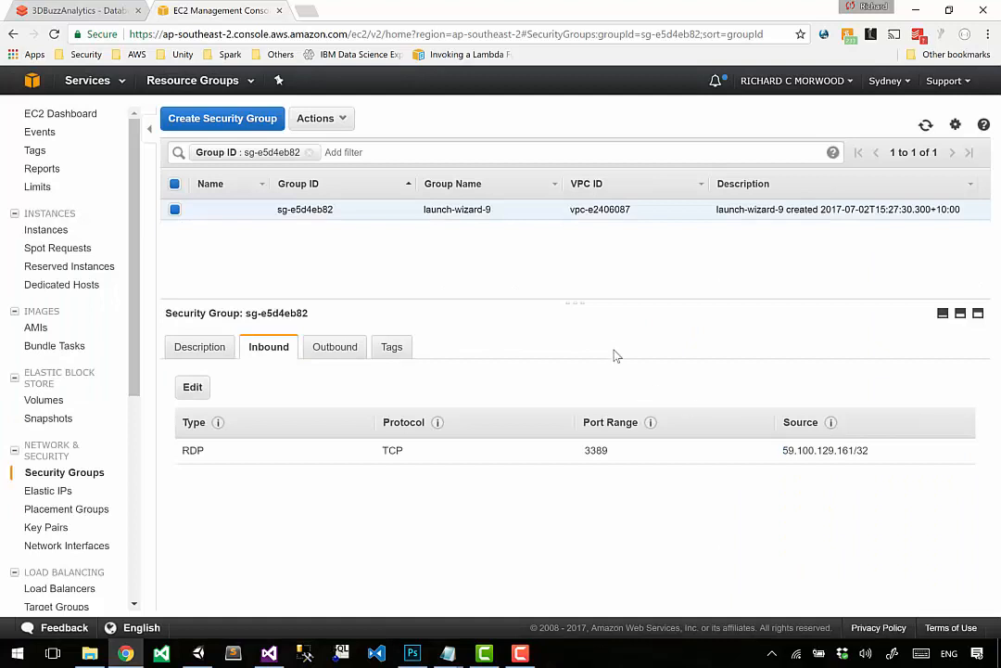
Step: Return to the instances list and rename the UnityGame2 instance, which uses launch-wizard-8, as UnityGame1
{"action": "left_click", "coordinate": [45, 230]}
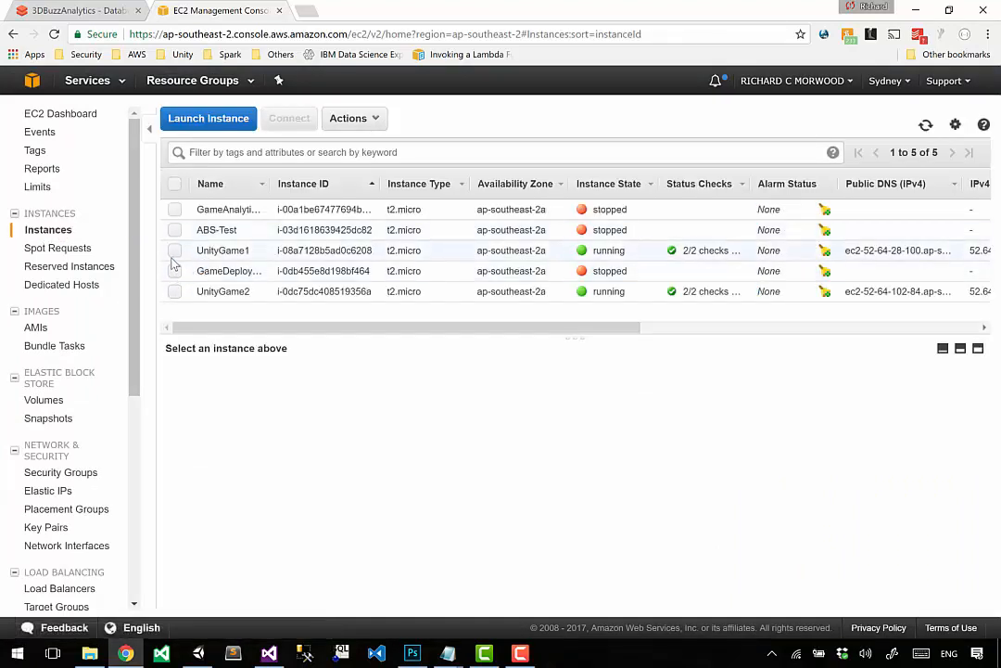
{"action": "left_click", "coordinate": [174, 292]}
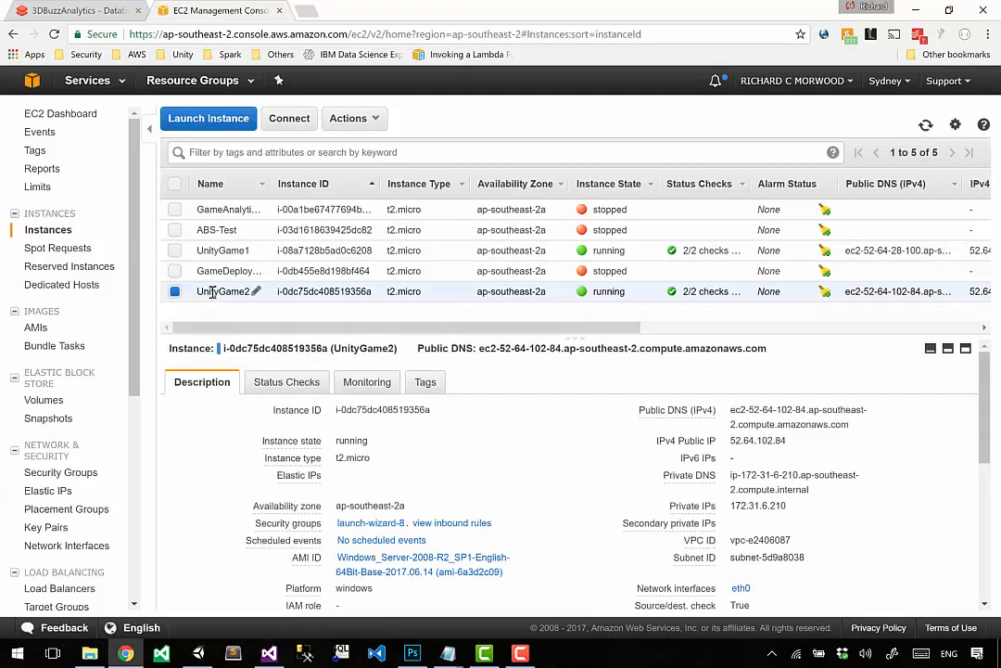
{"action": "left_click", "coordinate": [257, 293]}
{"action": "key", "text": "End"}
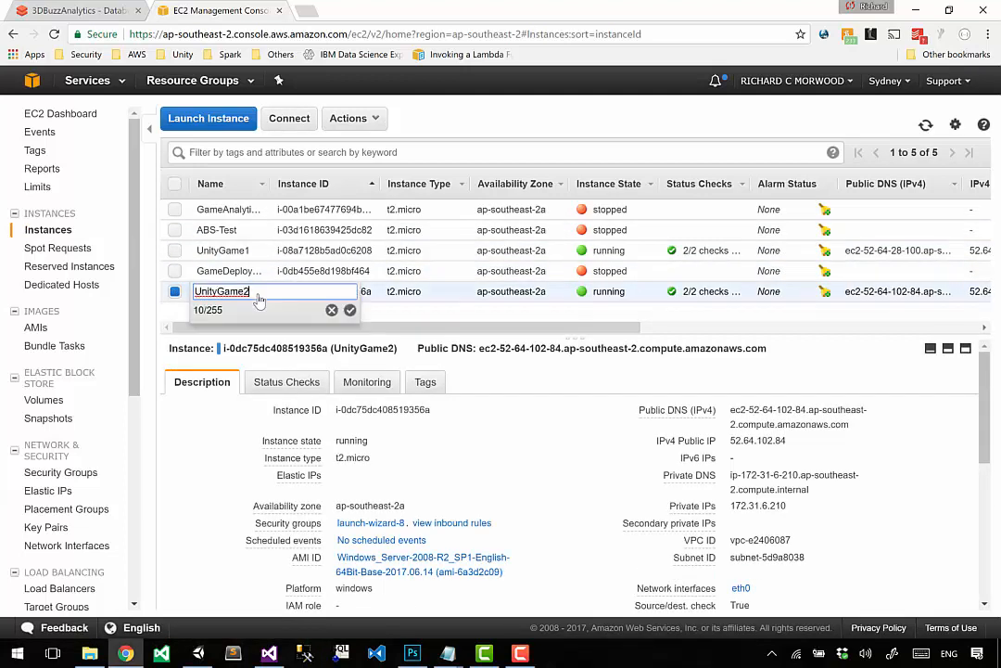
{"action": "key", "text": "BackSpace"}
{"action": "type", "text": "1"}
{"action": "key", "text": "Return"}
Step: Rename the Windows Server 2012 R2 instance that uses launch-wizard-9 as UnityGame2
{"action": "left_click", "coordinate": [241, 249]}
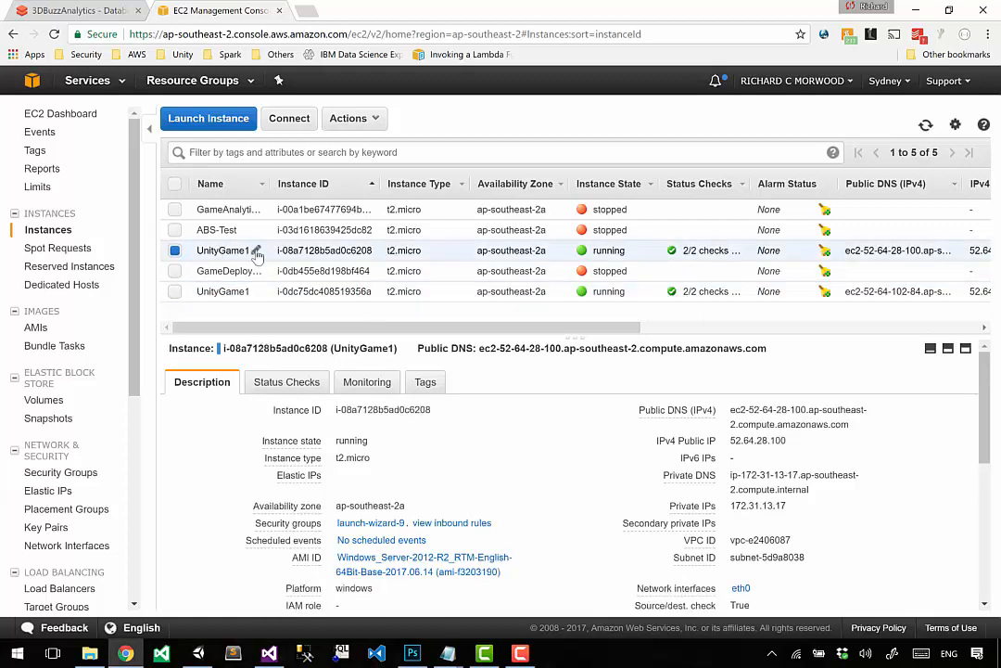
{"action": "left_click", "coordinate": [257, 251]}
{"action": "key", "text": "End"}
{"action": "key", "text": "BackSpace"}
{"action": "type", "text": "2"}
{"action": "key", "text": "Return"}
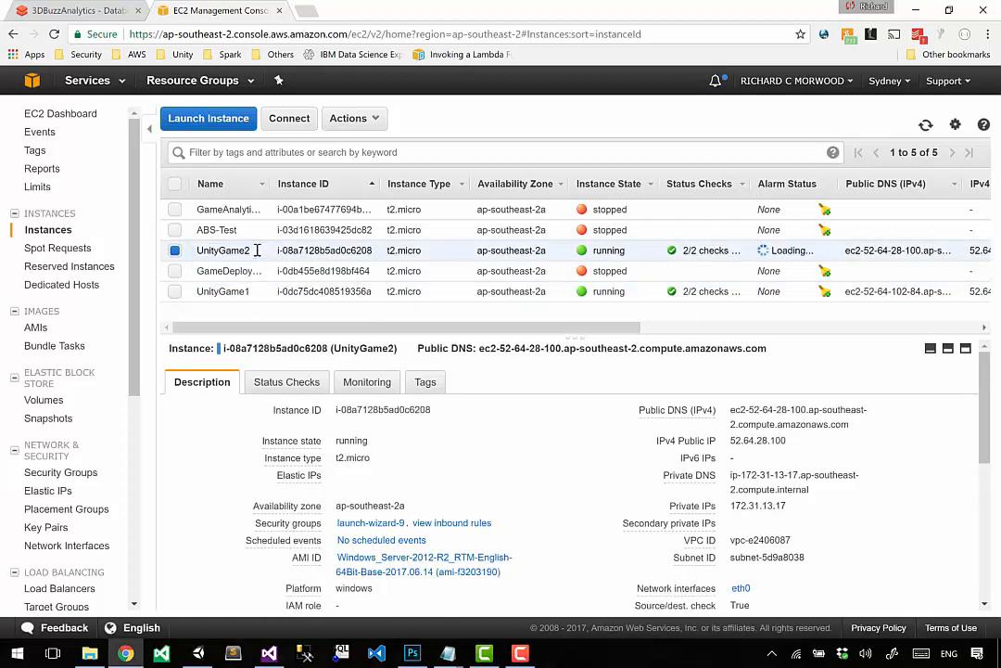
Step: Select only the UnityGame1 instance that uses launch-wizard-8 and request its password from its connection details
{"action": "left_click", "coordinate": [176, 293]}
{"action": "left_click", "coordinate": [175, 251]}
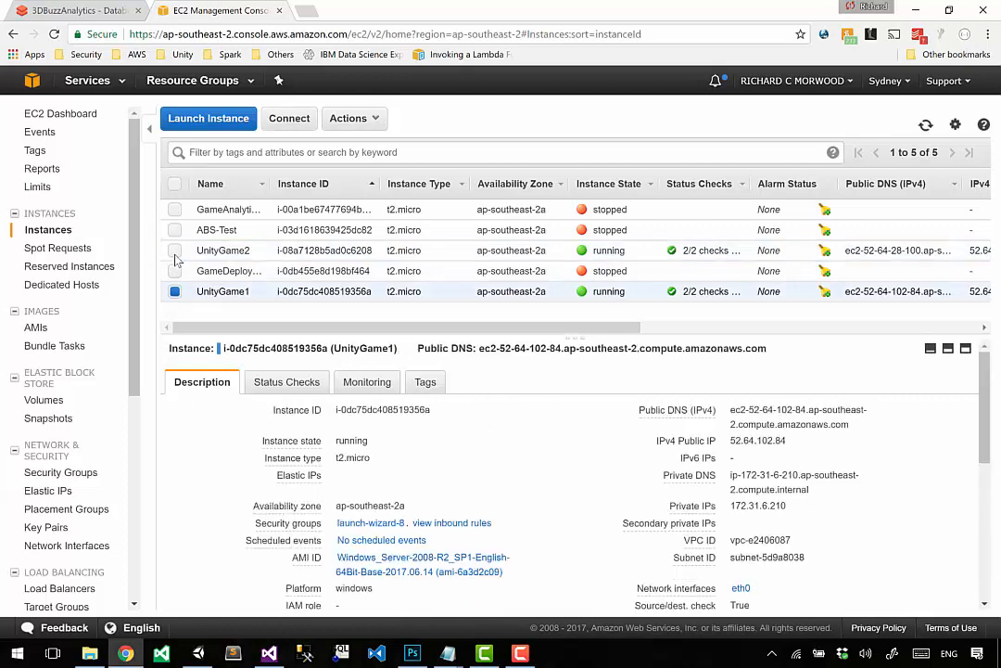
{"action": "left_click", "coordinate": [288, 120]}
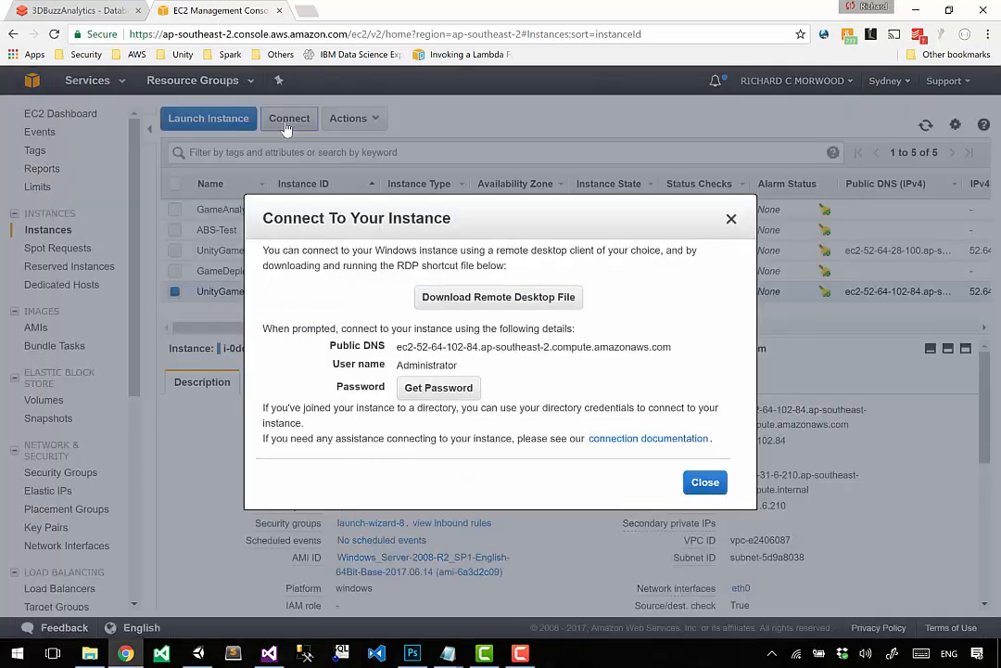
{"action": "left_click", "coordinate": [423, 393]}
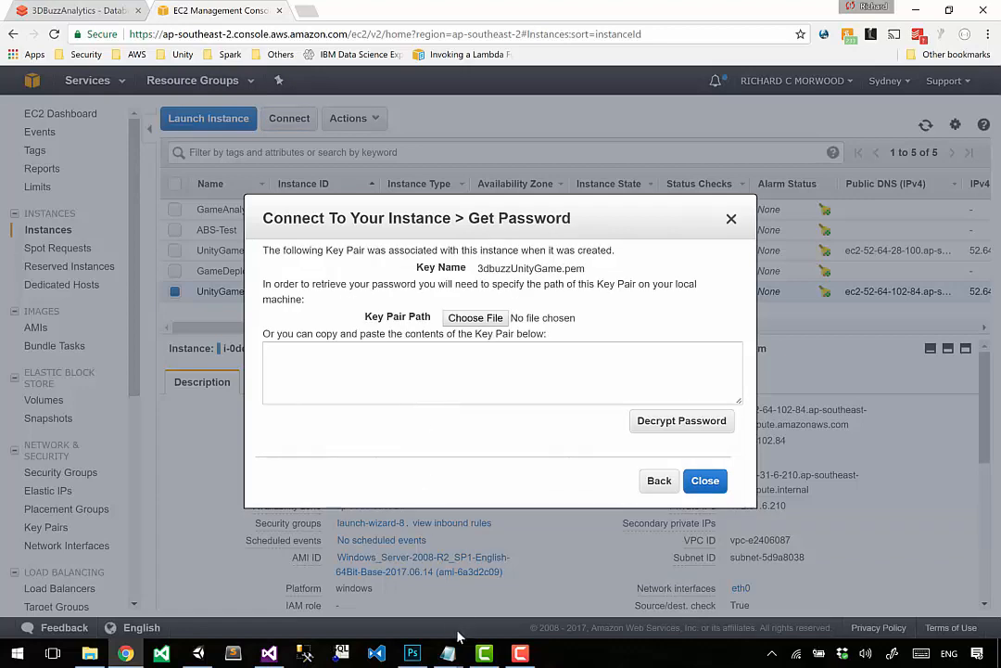
Step: Copy the whole private key from 3dbuzzUnityGame.pem in Notepad, paste it into the key pair contents field in Chrome and decrypt the password
{"action": "mouse_move", "coordinate": [448, 653]}
{"action": "left_click", "coordinate": [481, 584]}
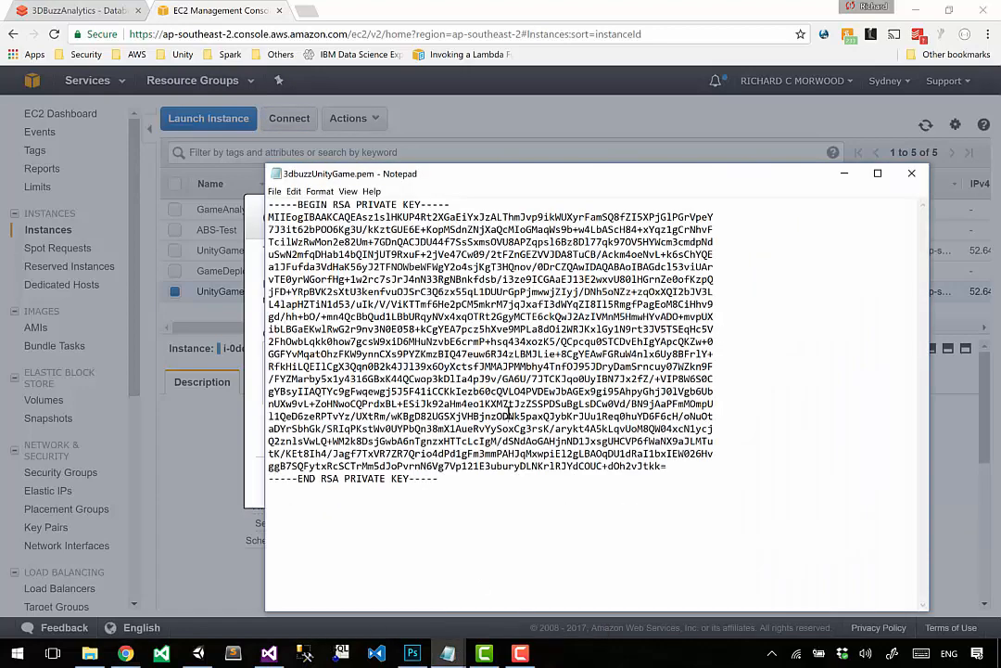
{"action": "key", "text": "ctrl+a"}
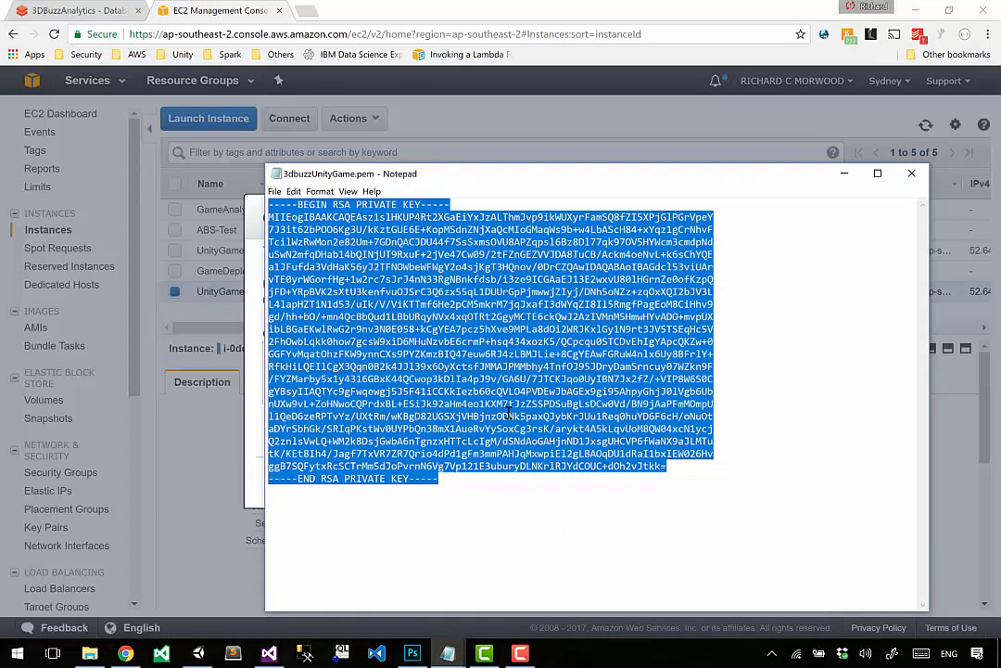
{"action": "key", "text": "alt+Tab"}
{"action": "left_click", "coordinate": [464, 385]}
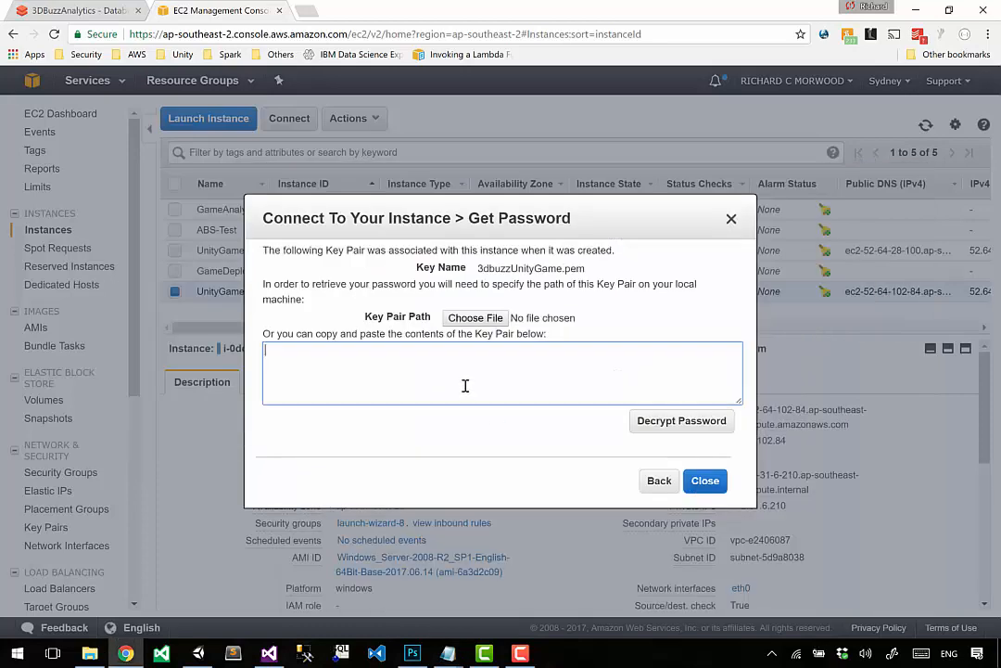
{"action": "key", "text": "ctrl+v"}
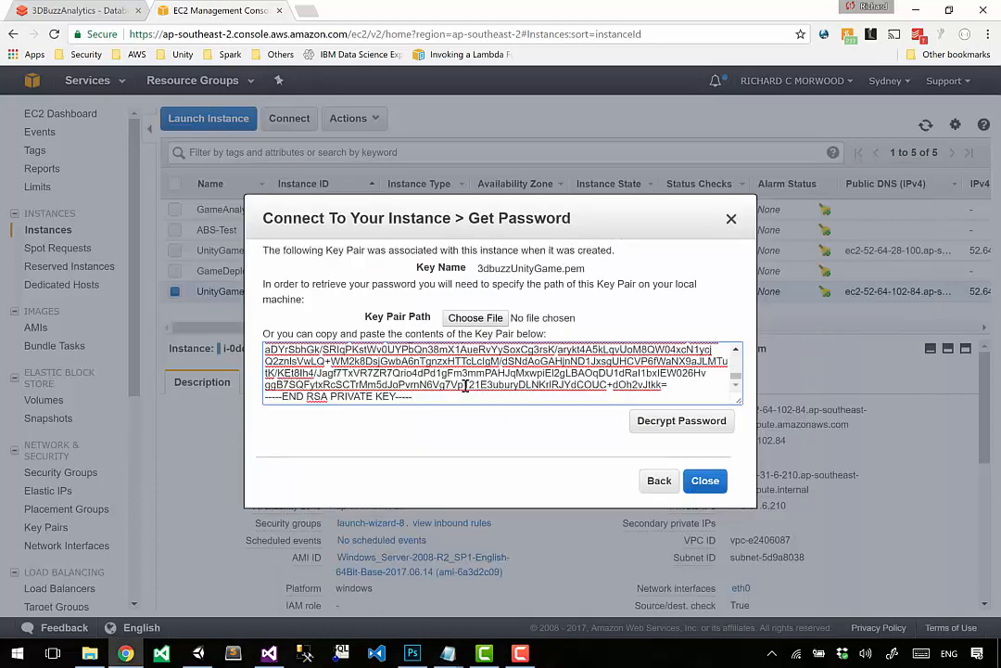
{"action": "left_click", "coordinate": [653, 426]}
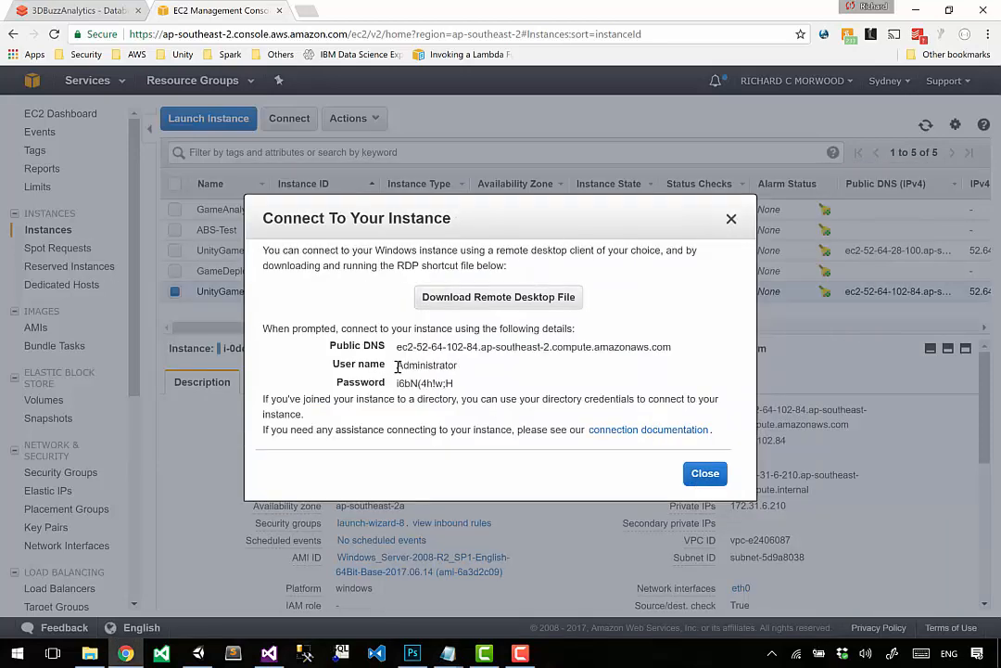
Step: Copy UnityGame1's public DNS, user name and password lines and switch to the untitled Notepad document
{"action": "left_click_drag", "start_coordinate": [397, 364], "coordinate": [473, 371]}
{"action": "left_click_drag", "start_coordinate": [397, 383], "coordinate": [326, 347]}
{"action": "key", "text": "ctrl+c"}
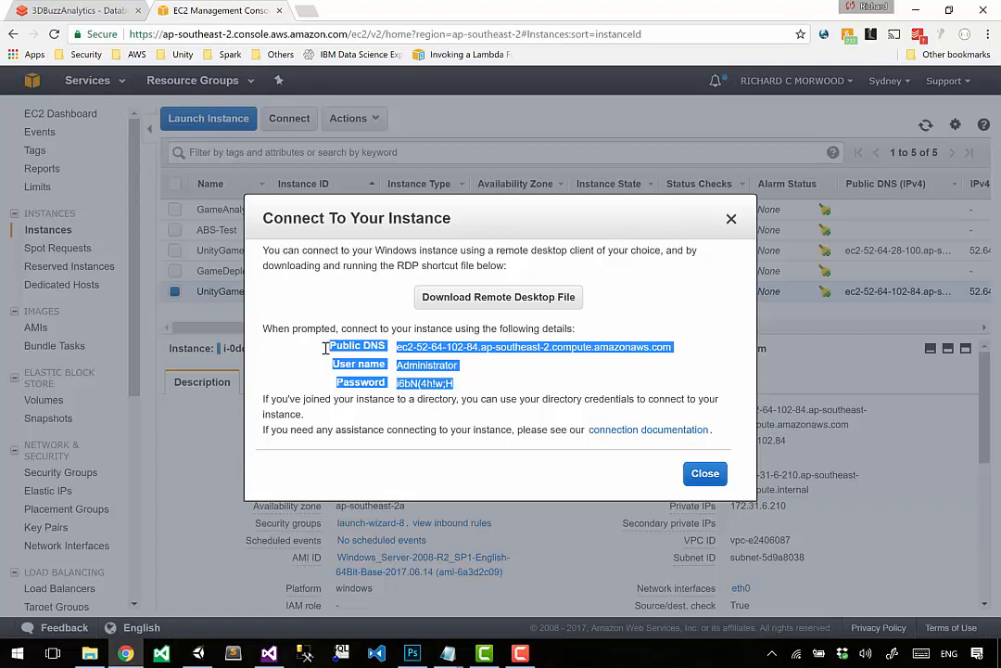
{"action": "right_click", "coordinate": [446, 654]}
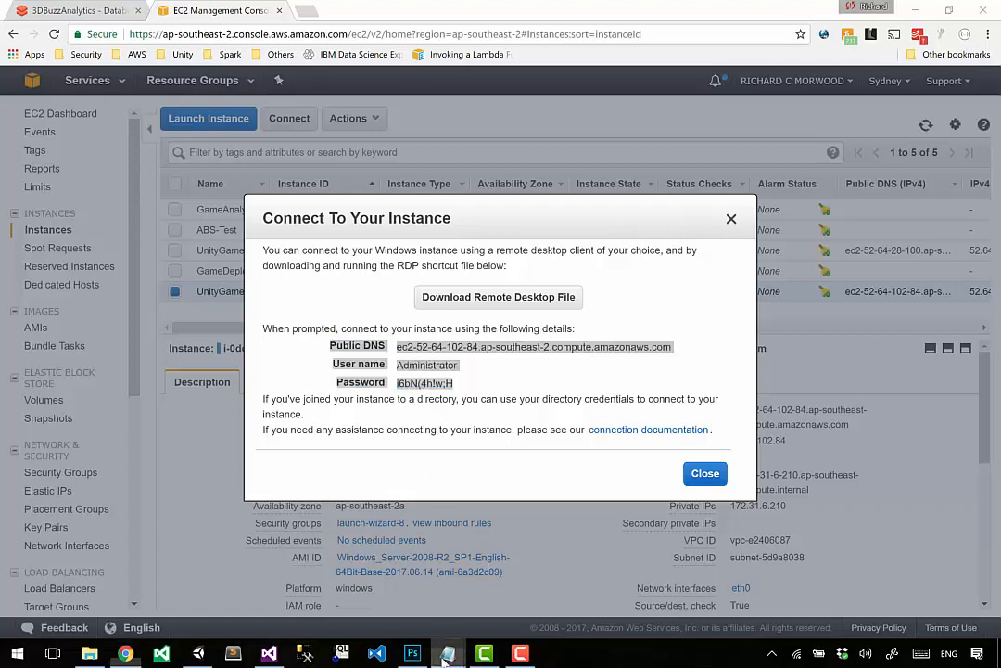
{"action": "left_click", "coordinate": [446, 654]}
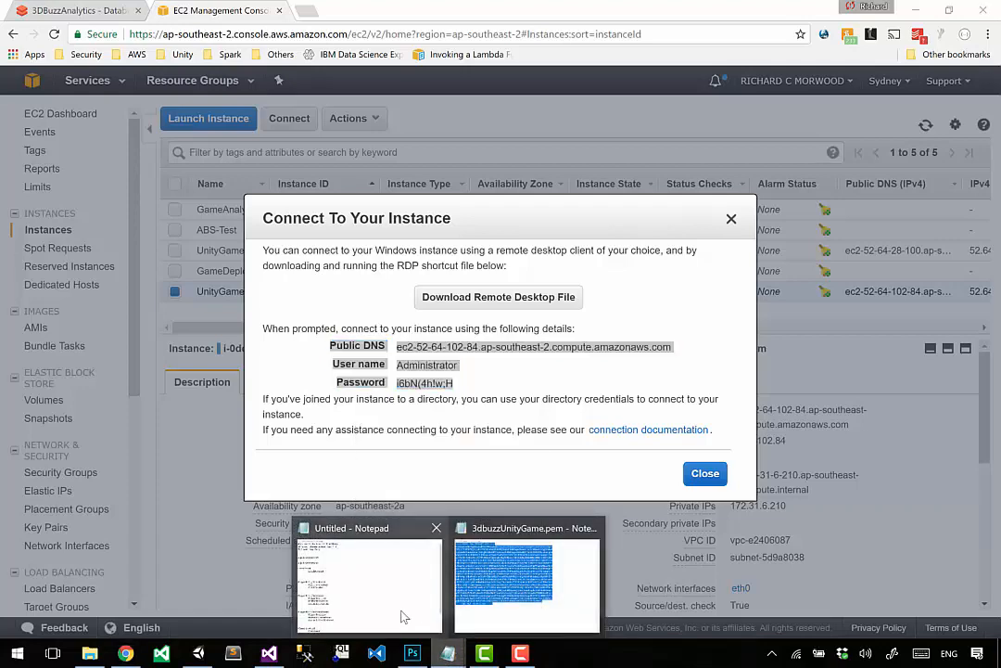
{"action": "left_click", "coordinate": [405, 615]}
Step: Add blank lines at the start of the untitled note and paste UnityGame1's public DNS, user name and password there
{"action": "left_click", "coordinate": [458, 406]}
{"action": "key", "text": "ctrl+End"}
{"action": "key", "text": "ctrl+Home"}
{"action": "key", "text": "Return"}
{"action": "key", "text": "Return"}
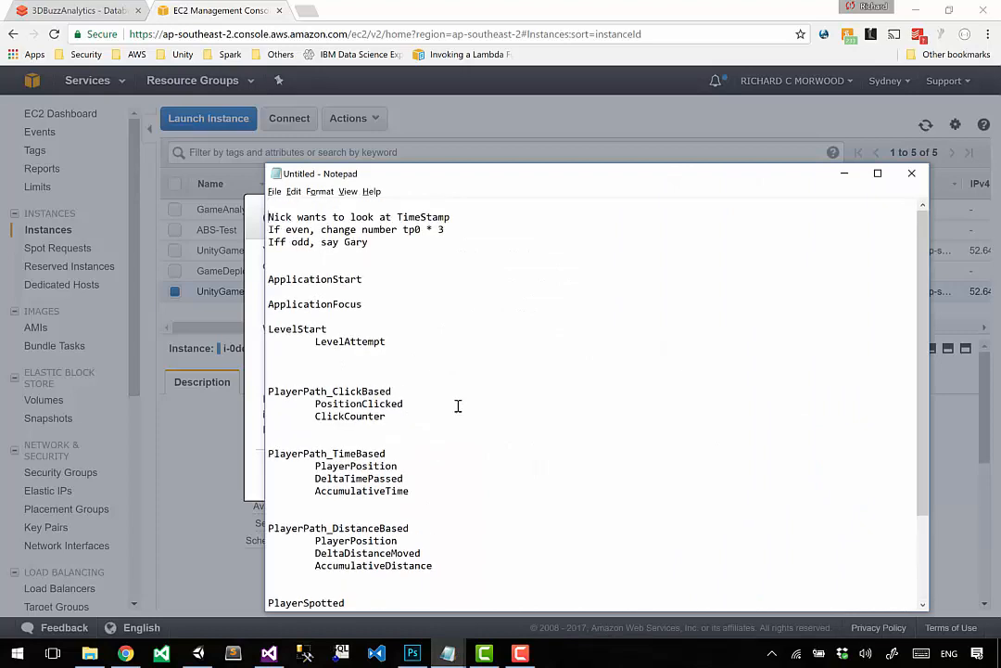
{"action": "key", "text": "Up"}
{"action": "key", "text": "Return"}
{"action": "key", "text": "Up"}
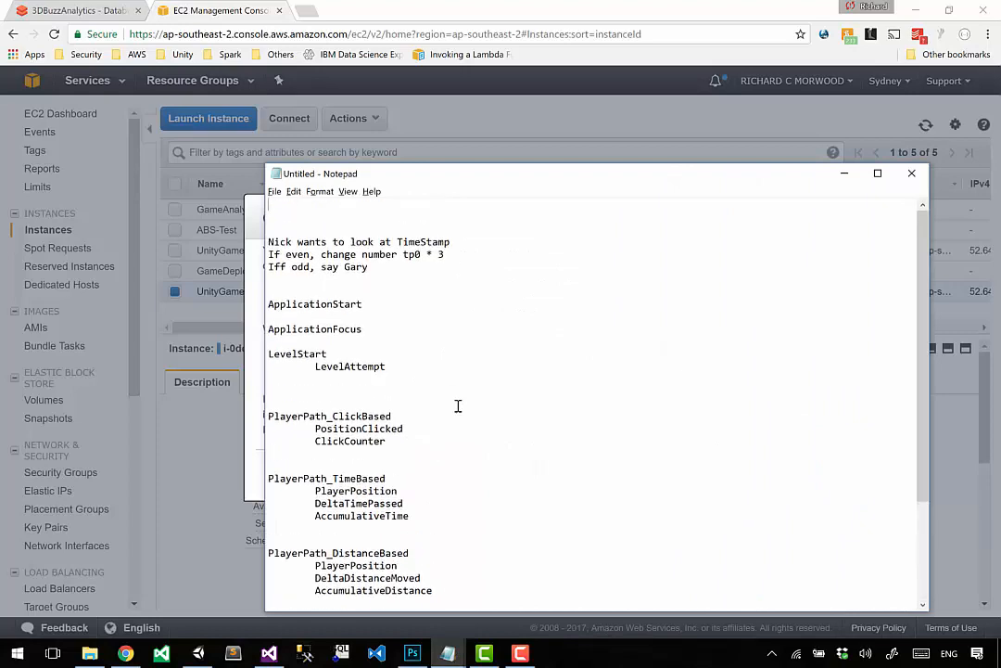
{"action": "key", "text": "ctrl+v"}
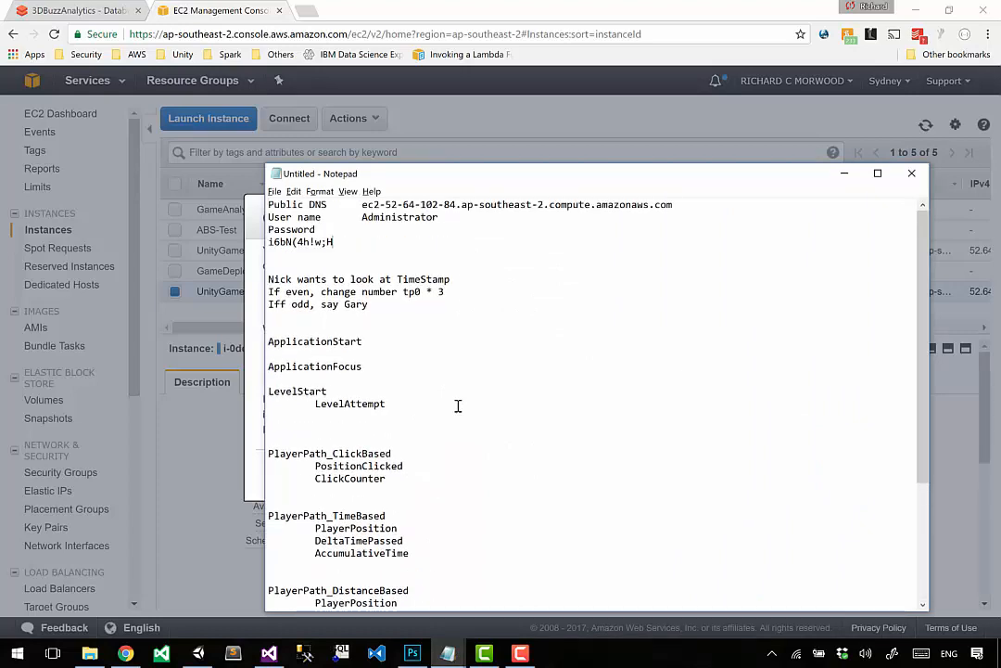
Step: Switch back to Chrome, review UnityGame1's public DNS address and close its connection details
{"action": "key", "text": "alt+Tab"}
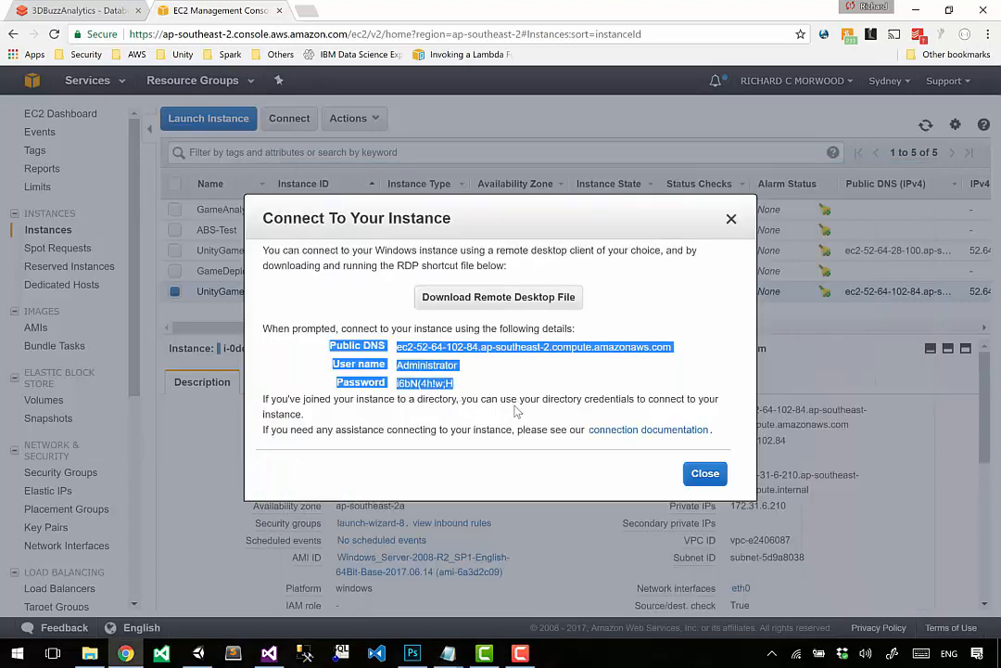
{"action": "left_click", "coordinate": [517, 412]}
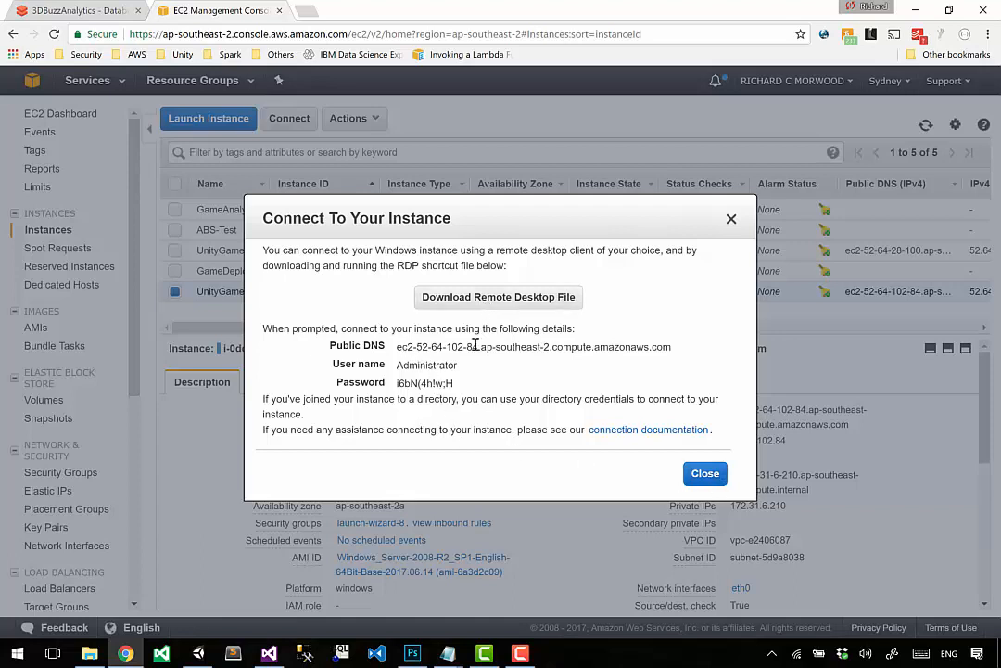
{"action": "left_click_drag", "start_coordinate": [408, 346], "coordinate": [595, 344]}
{"action": "double_click", "coordinate": [593, 346]}
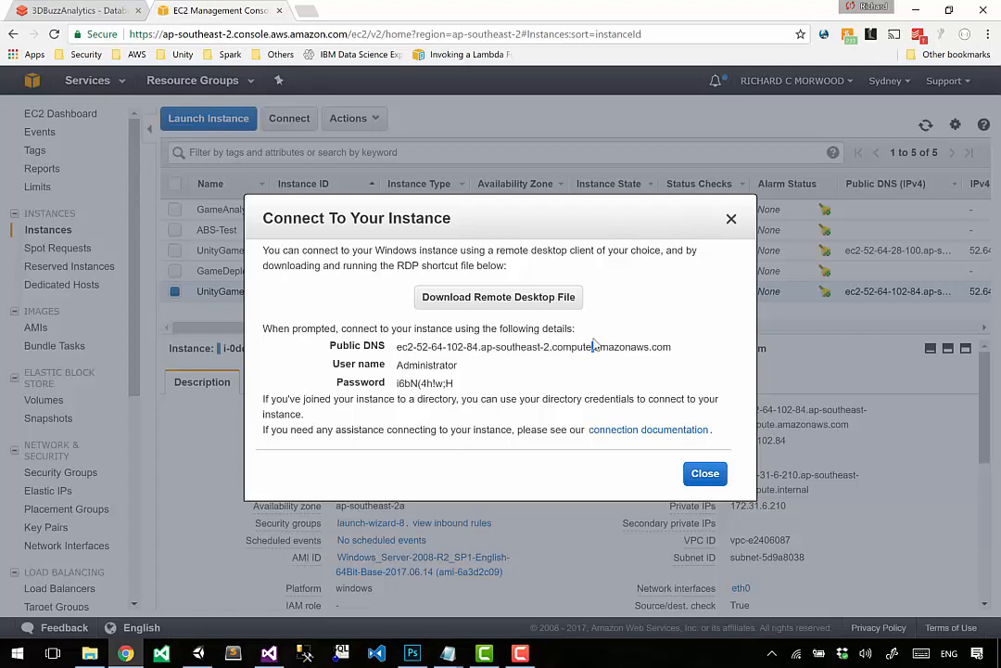
{"action": "left_click", "coordinate": [710, 482]}
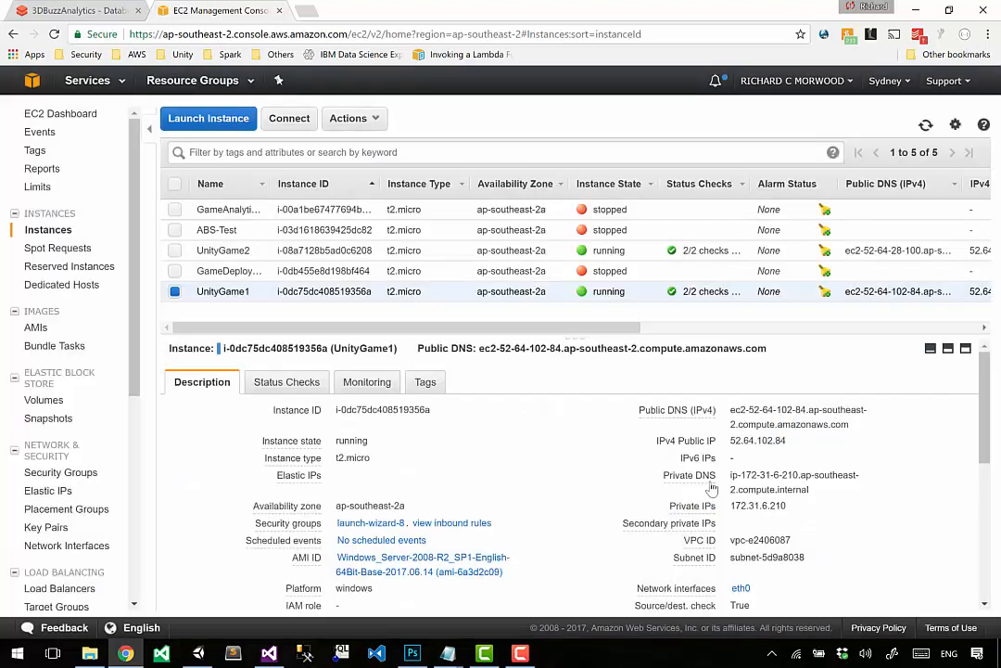
Step: Open the connection details of UnityGame2 and decrypt its password with the prefilled contents of the 3dbuzzUnityGame.pem key pair
{"action": "left_click", "coordinate": [175, 293]}
{"action": "left_click", "coordinate": [174, 252]}
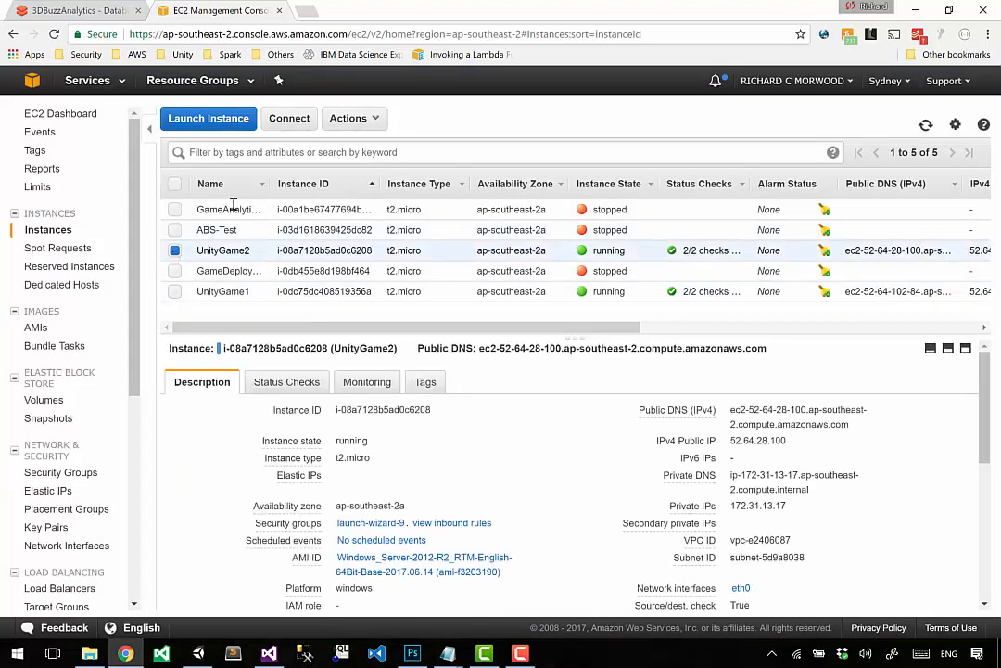
{"action": "left_click", "coordinate": [291, 119]}
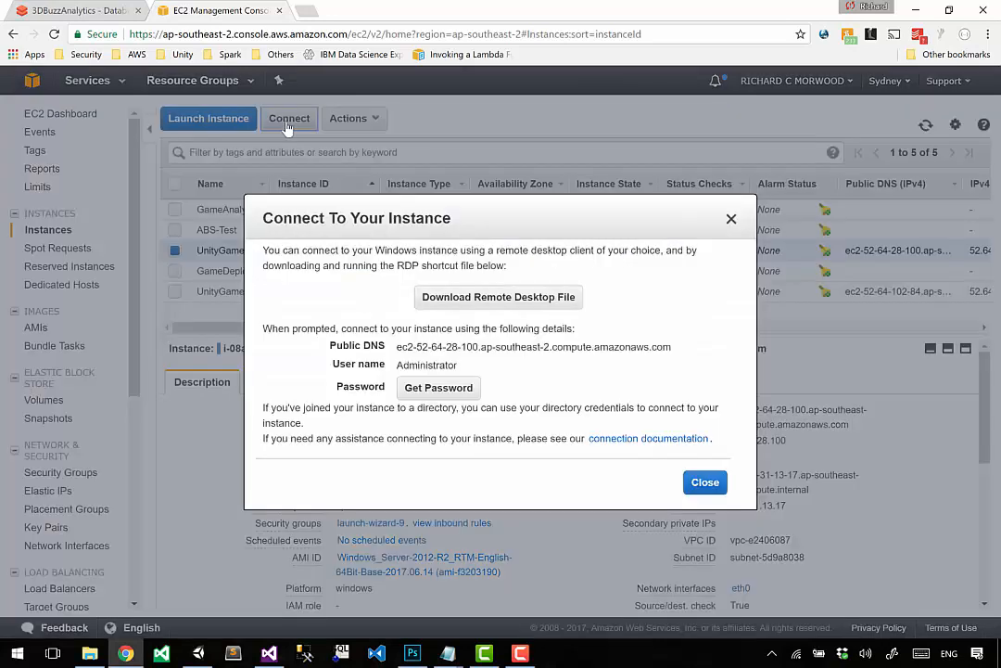
{"action": "left_click", "coordinate": [434, 391]}
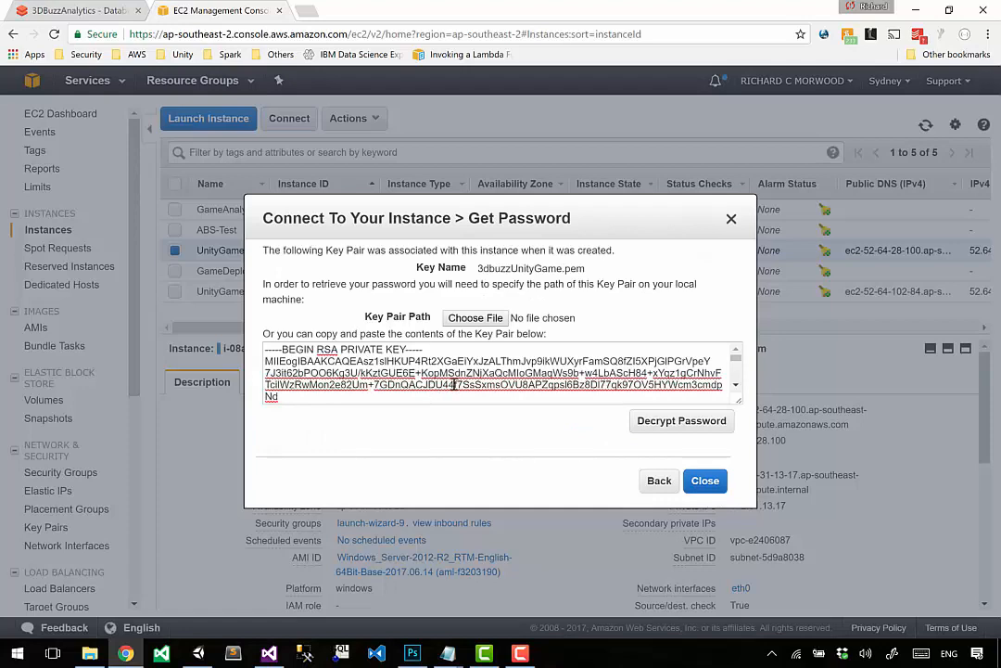
{"action": "left_click", "coordinate": [447, 384]}
{"action": "left_click_drag", "start_coordinate": [344, 377], "coordinate": [431, 384]}
{"action": "left_click", "coordinate": [436, 384]}
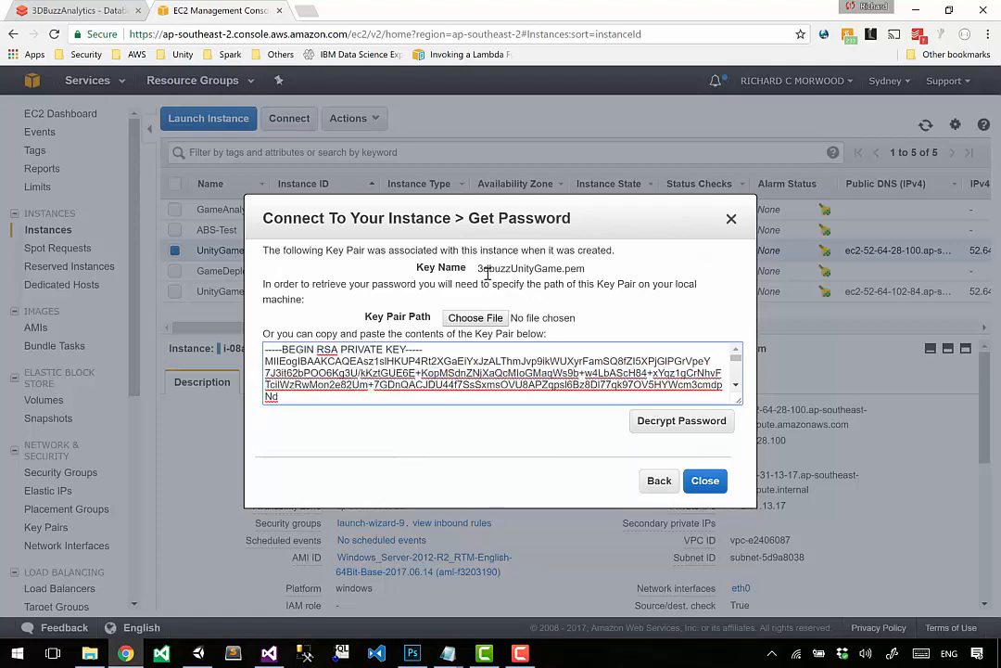
{"action": "left_click_drag", "start_coordinate": [490, 270], "coordinate": [590, 270]}
{"action": "left_click", "coordinate": [358, 361]}
{"action": "left_click", "coordinate": [681, 421]}
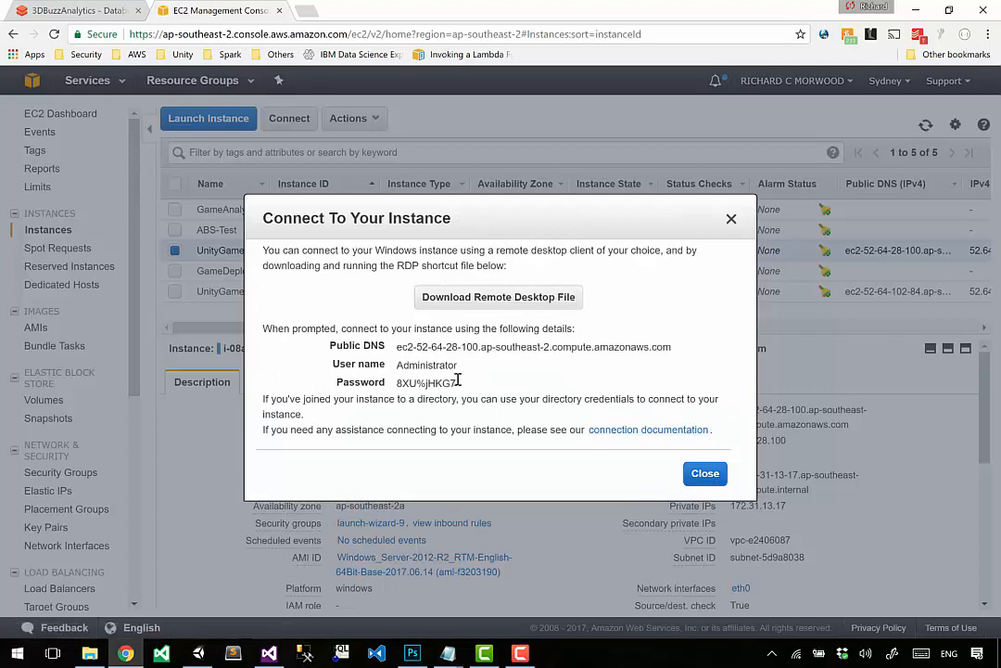
Step: Copy UnityGame2's public DNS, user name and password into the untitled Notepad document, adding blank lines to separate the entries
{"action": "left_click_drag", "start_coordinate": [460, 383], "coordinate": [331, 349]}
{"action": "key", "text": "ctrl+c"}
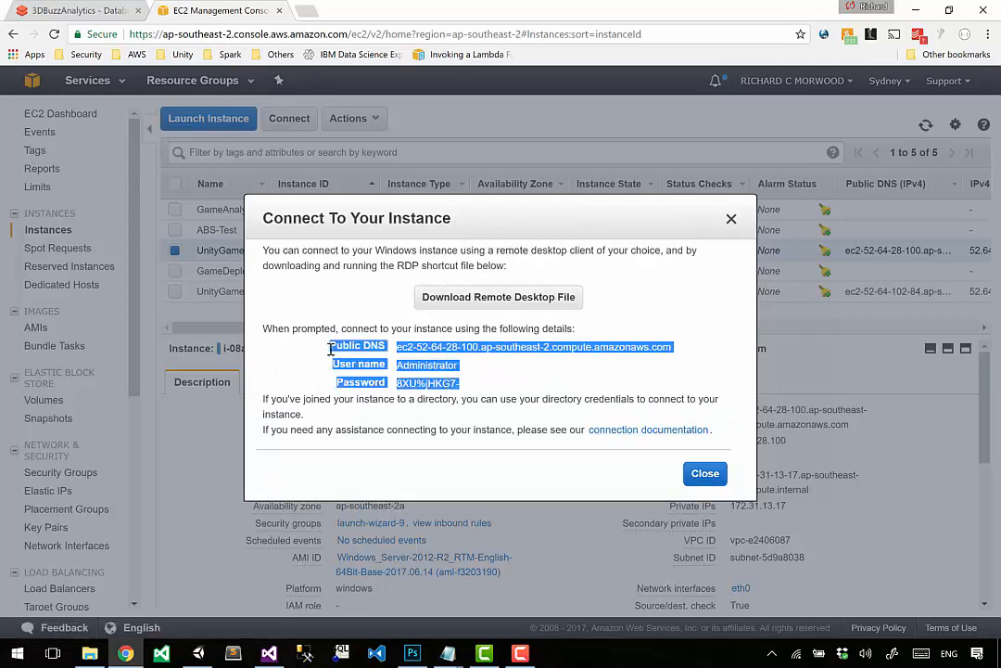
{"action": "left_click", "coordinate": [448, 653]}
{"action": "left_click", "coordinate": [396, 616]}
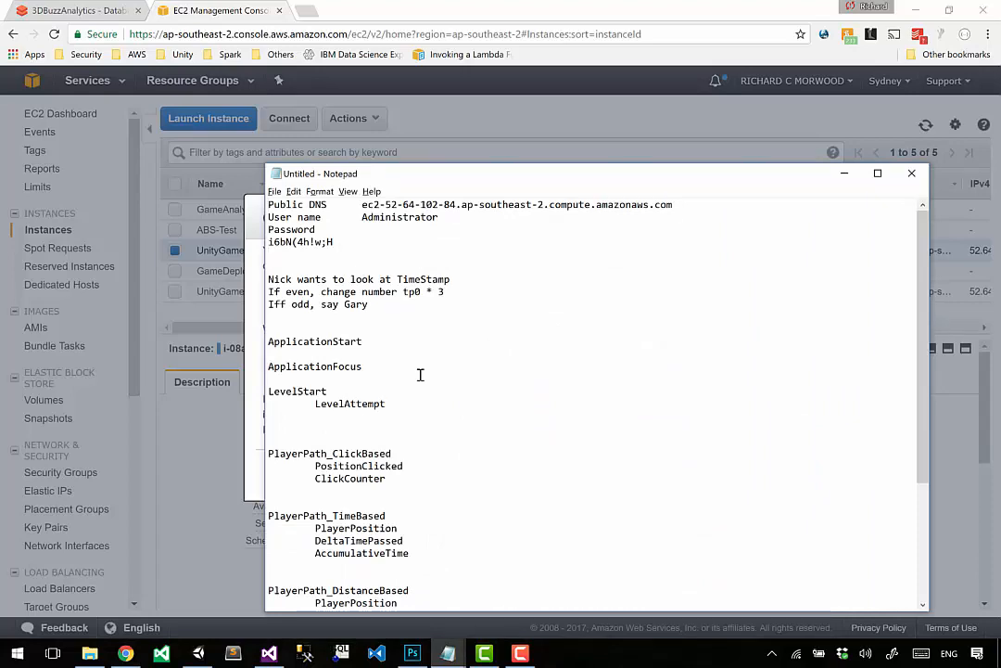
{"action": "key", "text": "ctrl+v"}
{"action": "key", "text": "Return"}
{"action": "key", "text": "Return"}
{"action": "key", "text": "Return"}
Step: Switch back to Chrome and close UnityGame2's connection details
{"action": "key", "text": "alt+Tab"}
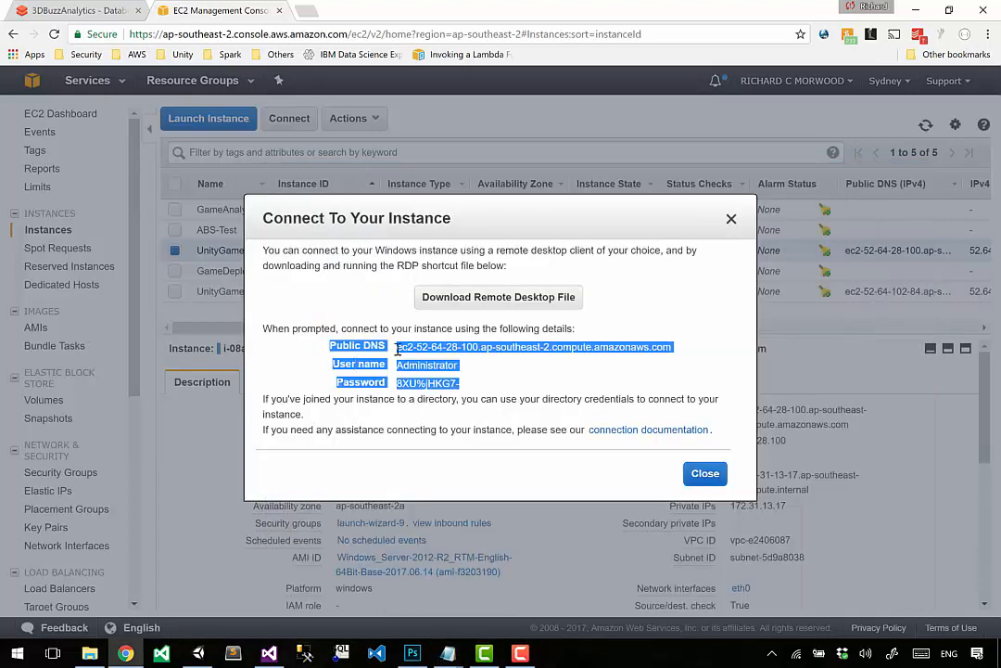
{"action": "right_click", "coordinate": [700, 484]}
{"action": "left_click", "coordinate": [700, 481]}
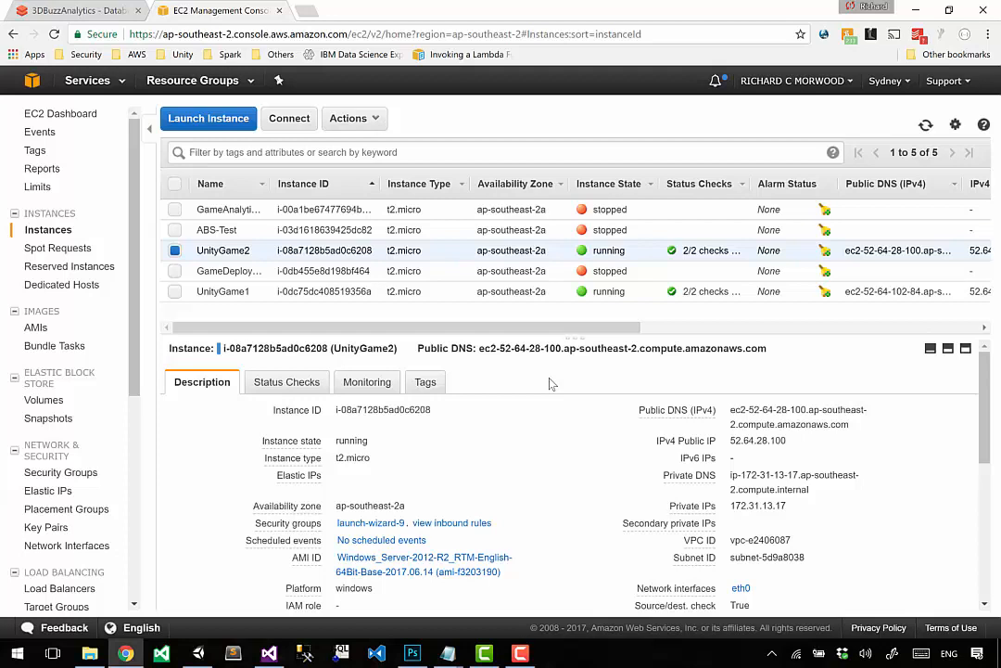
Step: Review UnityGame1's public DNS in the untitled Notepad document and return to Chrome
{"action": "key", "text": "alt+Tab"}
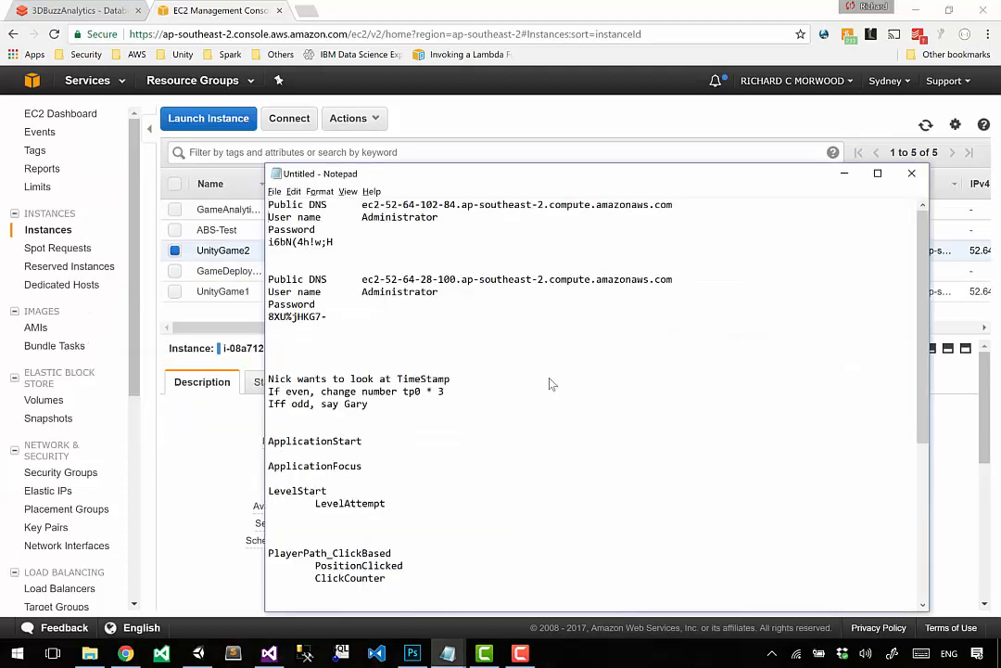
{"action": "key", "text": "End"}
{"action": "key", "text": "ctrl+shift+Left"}
{"action": "key", "text": "ctrl+shift+Left"}
{"action": "key", "text": "ctrl+shift+Left"}
{"action": "key", "text": "ctrl+shift+Left"}
{"action": "key", "text": "ctrl+shift+Left"}
{"action": "key", "text": "ctrl+shift+Left"}
{"action": "key", "text": "ctrl+shift+Left"}
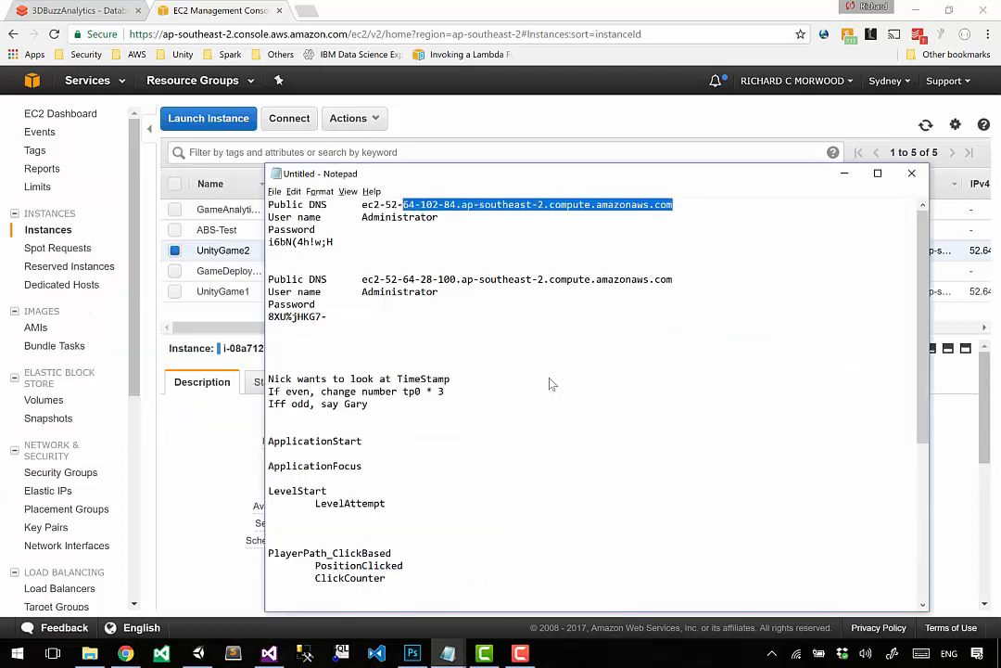
{"action": "key", "text": "ctrl+shift+Right"}
{"action": "key", "text": "alt+Tab"}
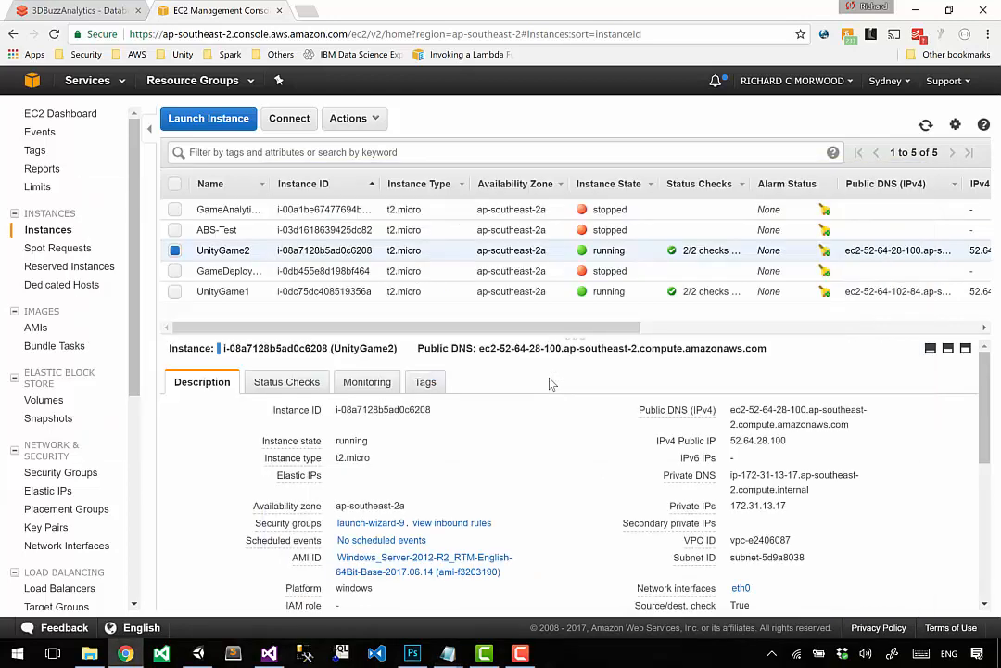
Step: Select and copy UnityGame2's full public DNS address from its instance details
{"action": "left_click_drag", "start_coordinate": [479, 349], "coordinate": [504, 353]}
{"action": "left_click_drag", "start_coordinate": [564, 349], "coordinate": [753, 352]}
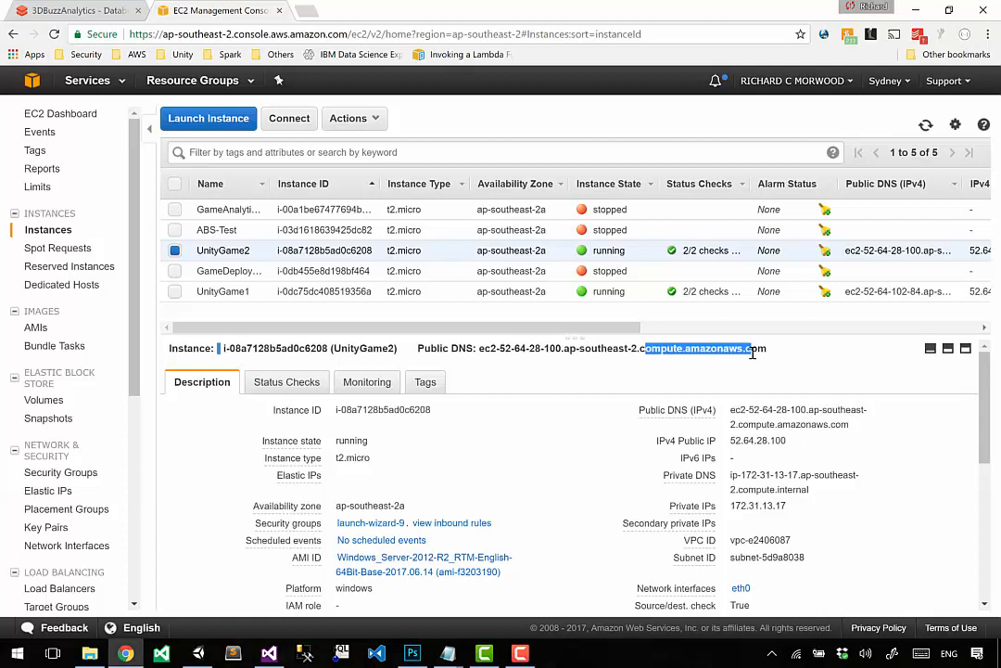
{"action": "left_click_drag", "start_coordinate": [506, 349], "coordinate": [582, 350]}
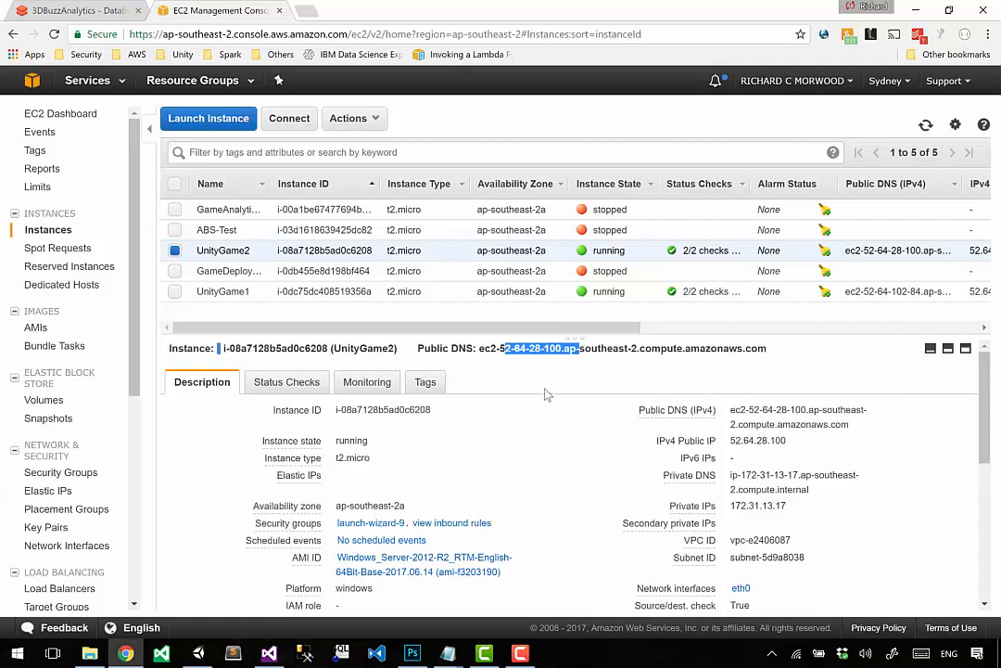
{"action": "left_click", "coordinate": [521, 372]}
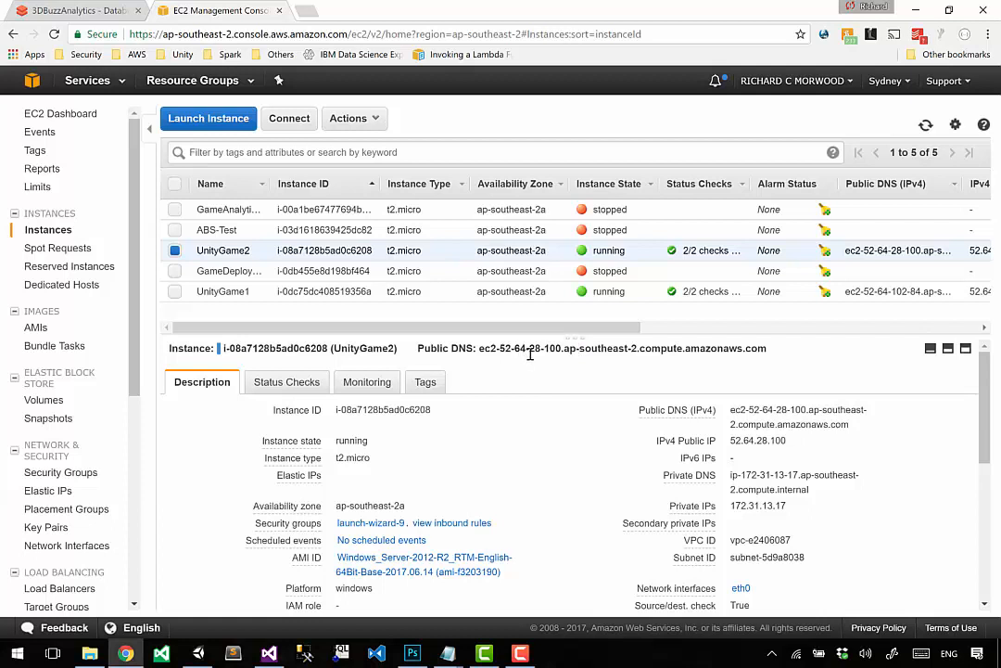
{"action": "left_click_drag", "start_coordinate": [563, 352], "coordinate": [494, 353]}
{"action": "left_click", "coordinate": [494, 353]}
{"action": "mouse_move", "coordinate": [771, 354]}
{"action": "left_mouse_down"}
{"action": "mouse_move", "coordinate": [487, 351]}
{"action": "mouse_move", "coordinate": [751, 354]}
{"action": "mouse_move", "coordinate": [772, 362]}
{"action": "left_mouse_up"}
{"action": "key", "text": "ctrl+c"}
{"action": "left_click", "coordinate": [485, 351]}
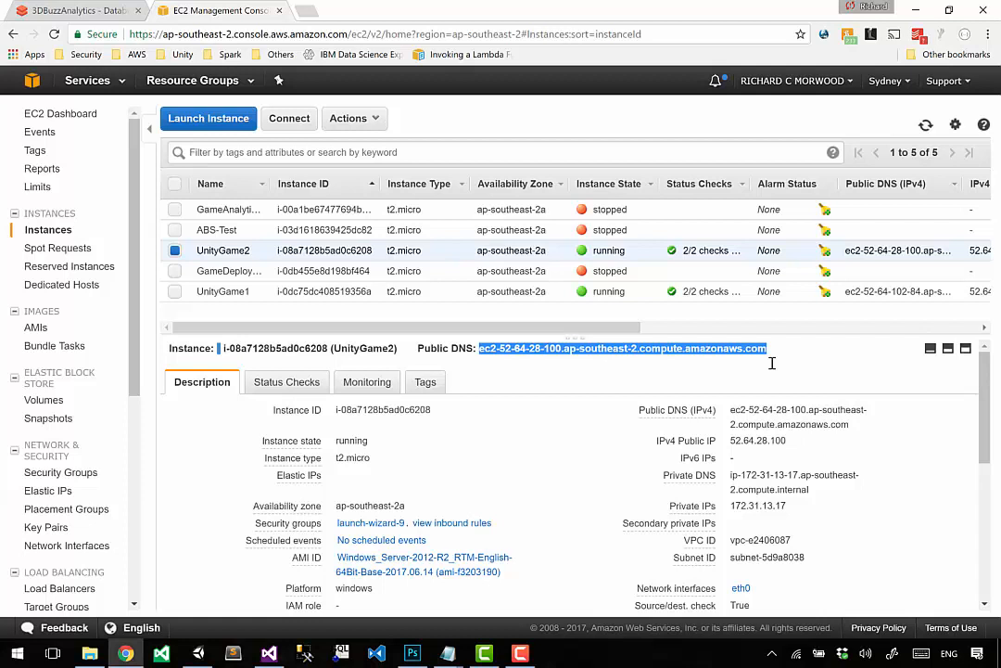
Step: Launch Remote Desktop Connection by running mstsc and connect to UnityGame2's copied public DNS address
{"action": "key", "text": "super+r"}
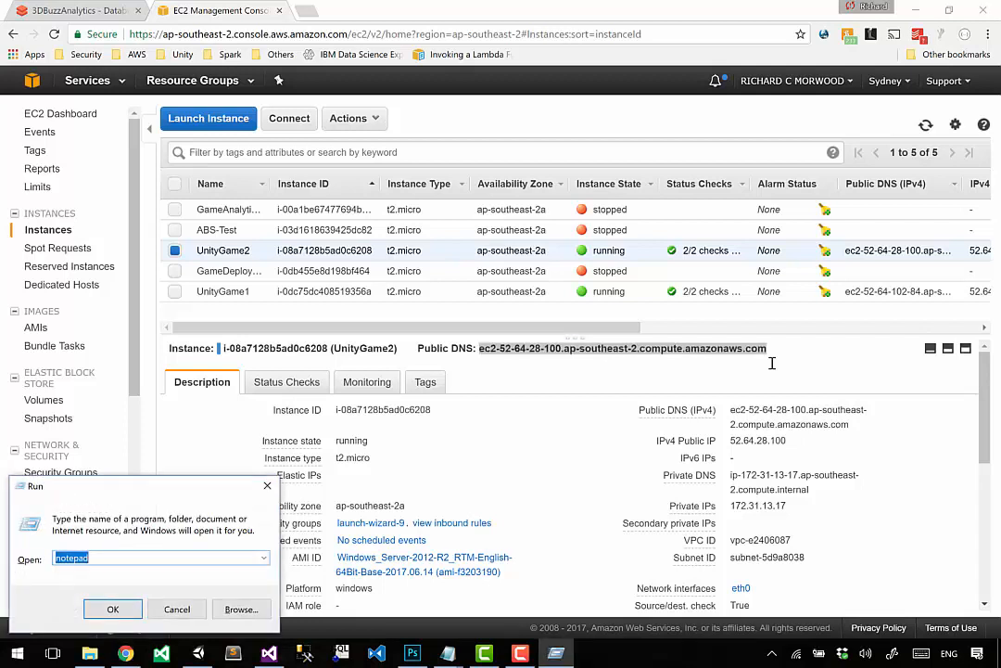
{"action": "type", "text": "mstsc"}
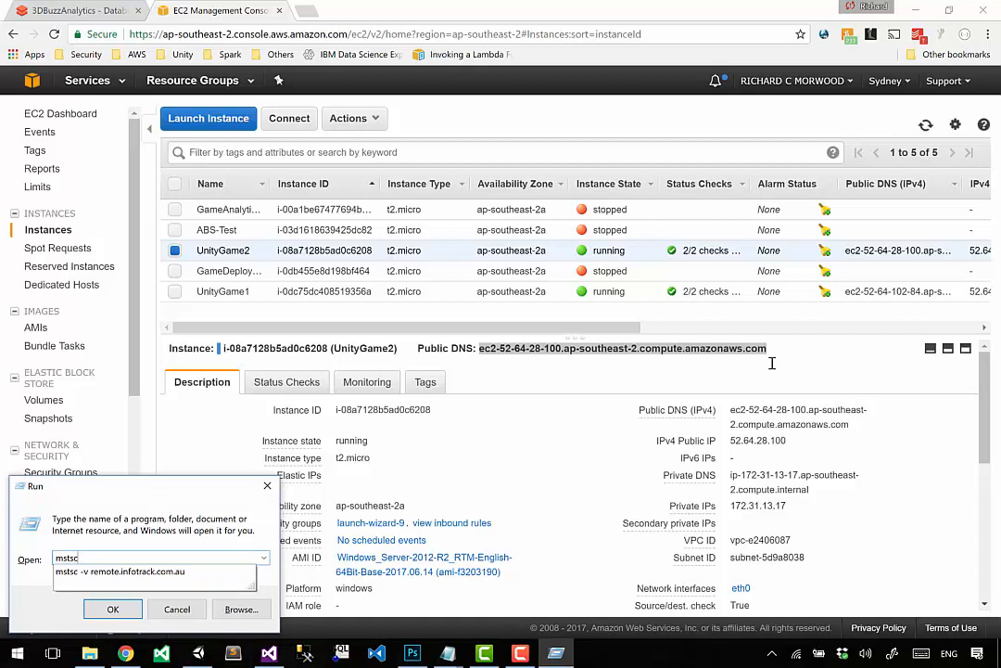
{"action": "key", "text": "Return"}
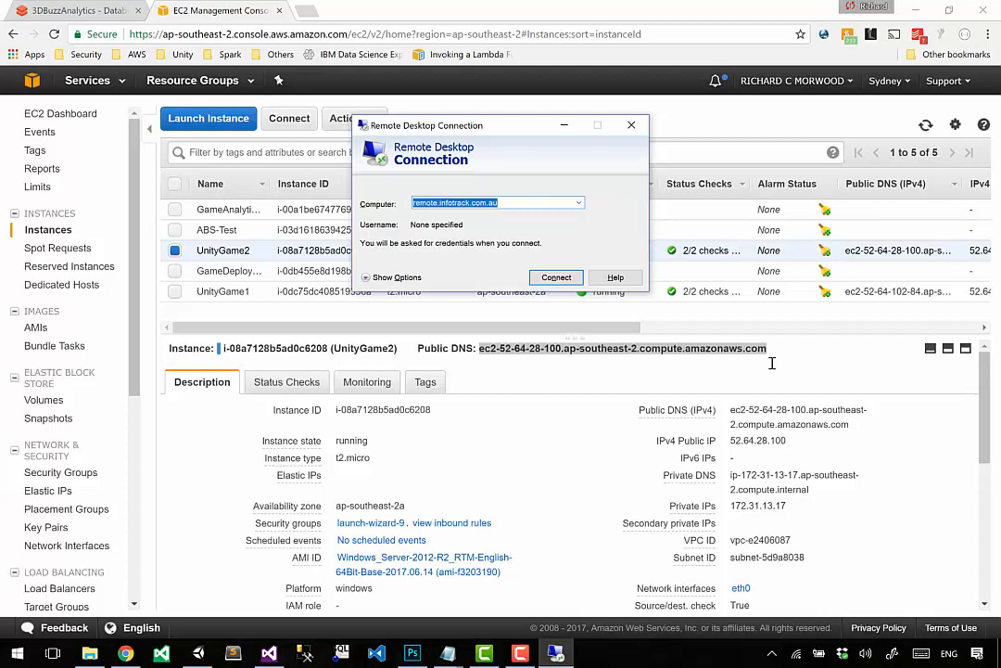
{"action": "key", "text": "ctrl+v"}
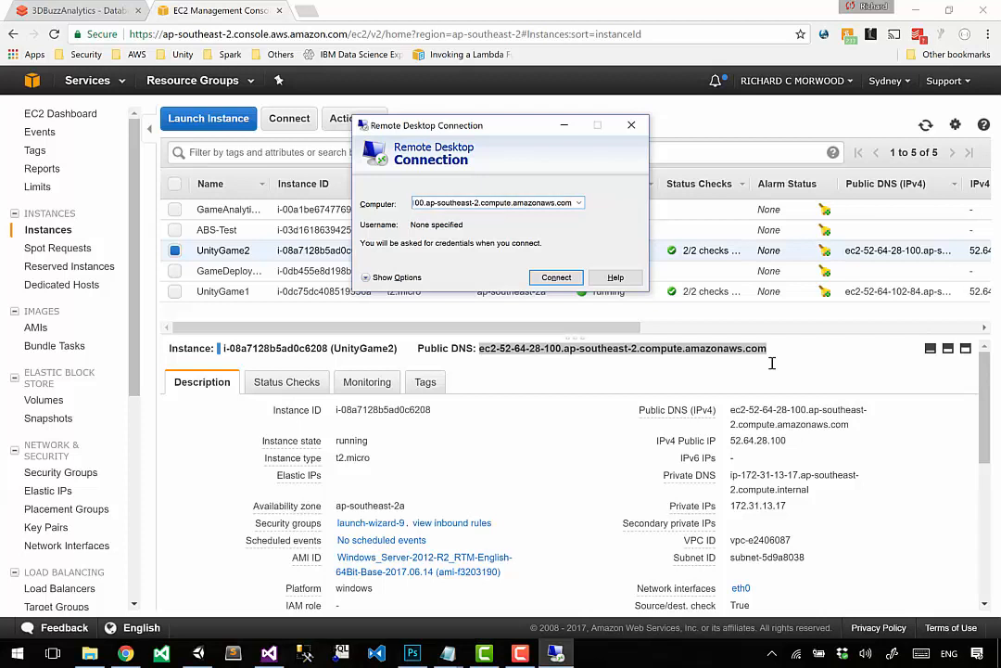
{"action": "key", "text": "ctrl+a"}
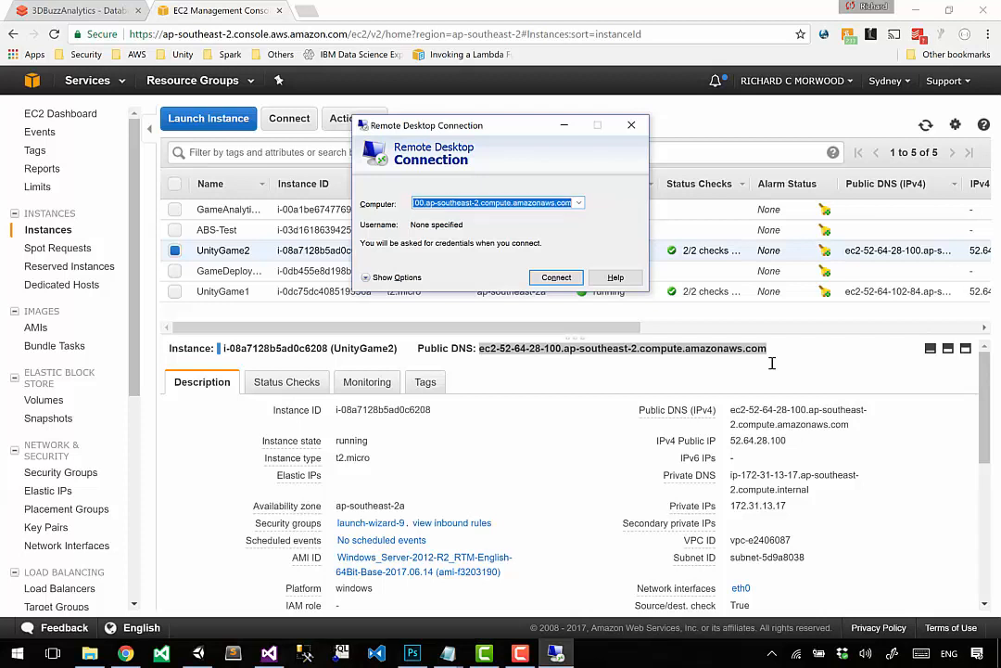
{"action": "left_click", "coordinate": [540, 282]}
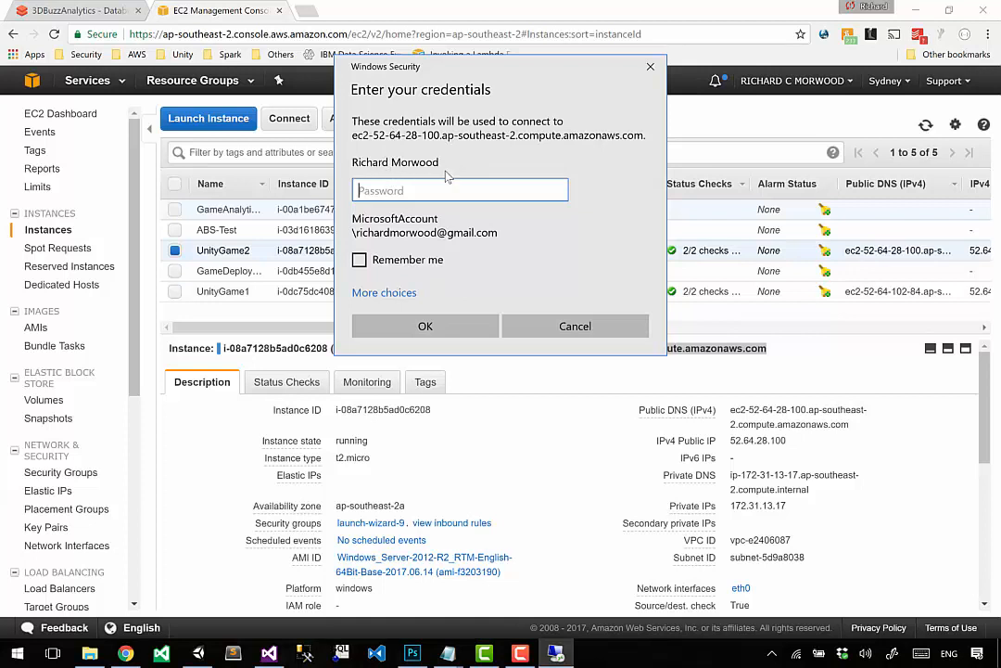
Step: Choose to use a different account for the remote login and enter the user name Administrator copied from the untitled Notepad document
{"action": "left_click", "coordinate": [383, 293]}
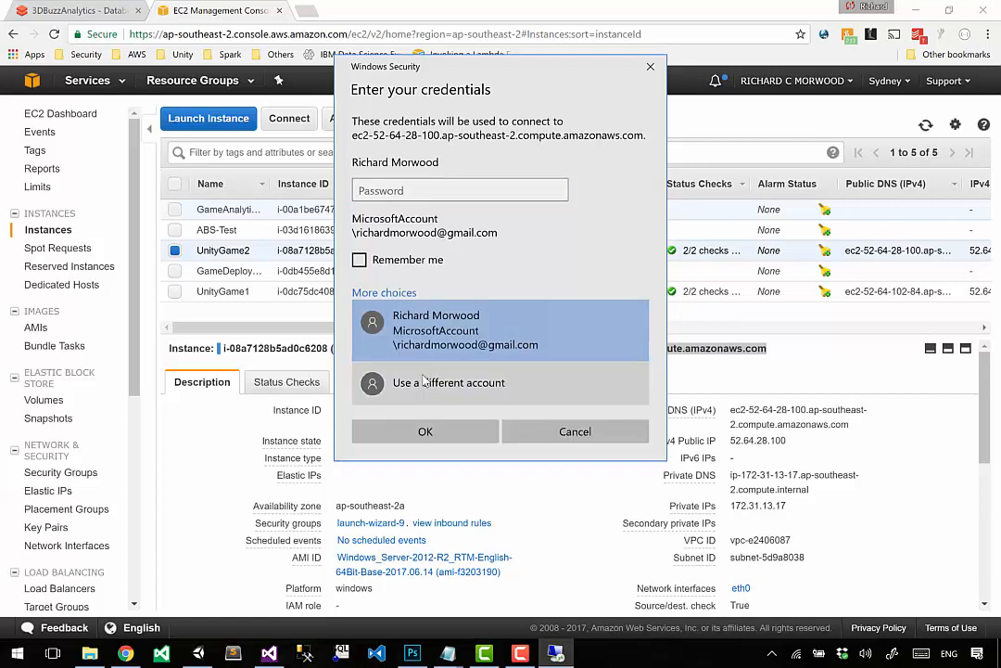
{"action": "left_click", "coordinate": [423, 380]}
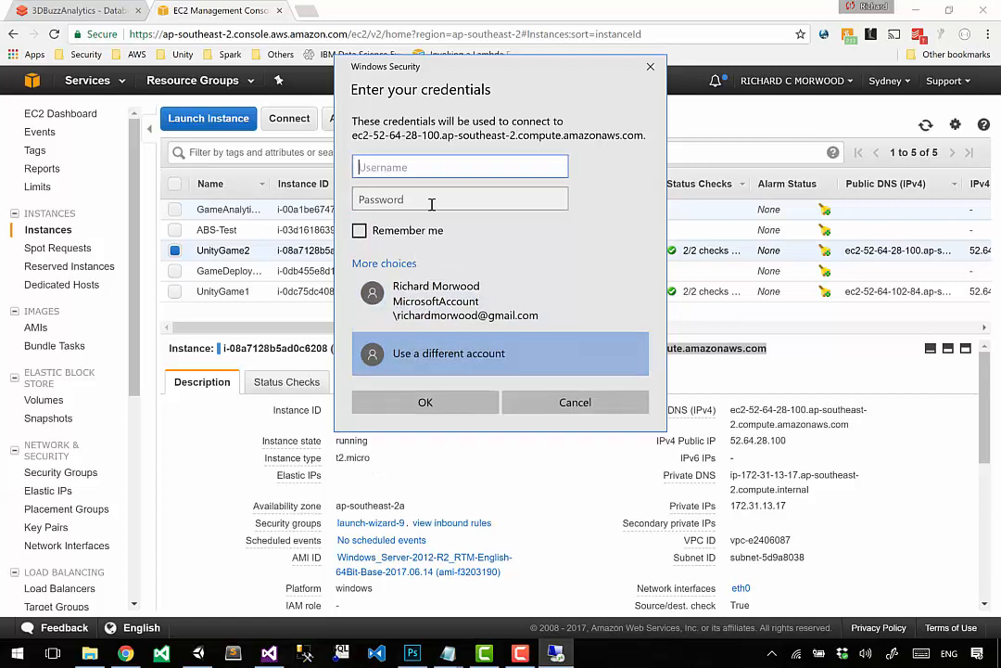
{"action": "left_click", "coordinate": [447, 648]}
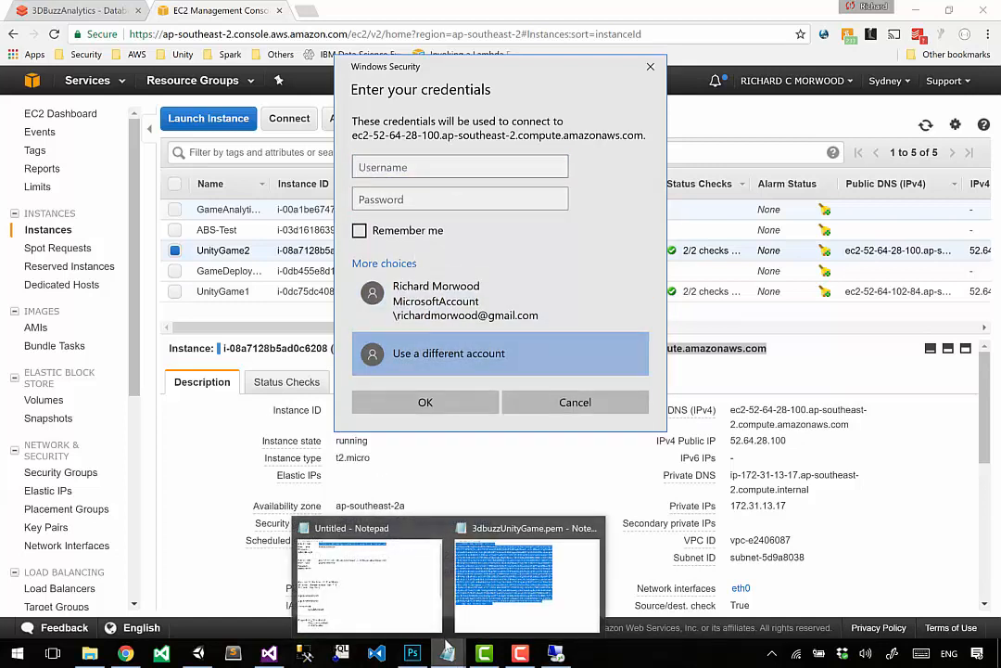
{"action": "left_click", "coordinate": [371, 575]}
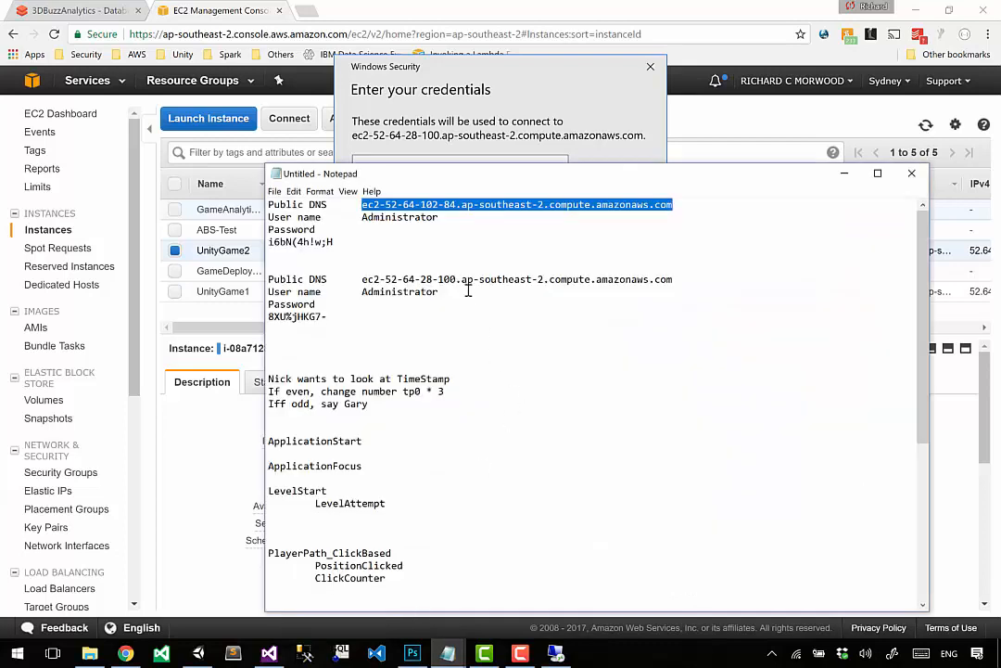
{"action": "left_click", "coordinate": [455, 237]}
{"action": "key", "text": "Up"}
{"action": "key", "text": "End"}
{"action": "key", "text": "ctrl+shift+Left"}
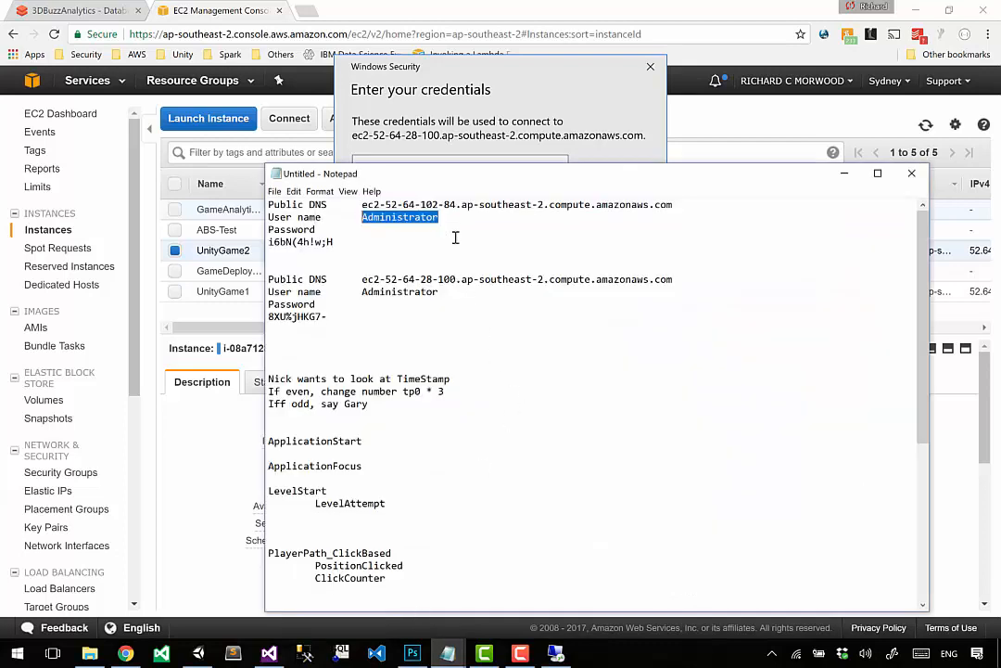
{"action": "key", "text": "ctrl+c"}
{"action": "left_click", "coordinate": [438, 161]}
{"action": "key", "text": "ctrl+v"}
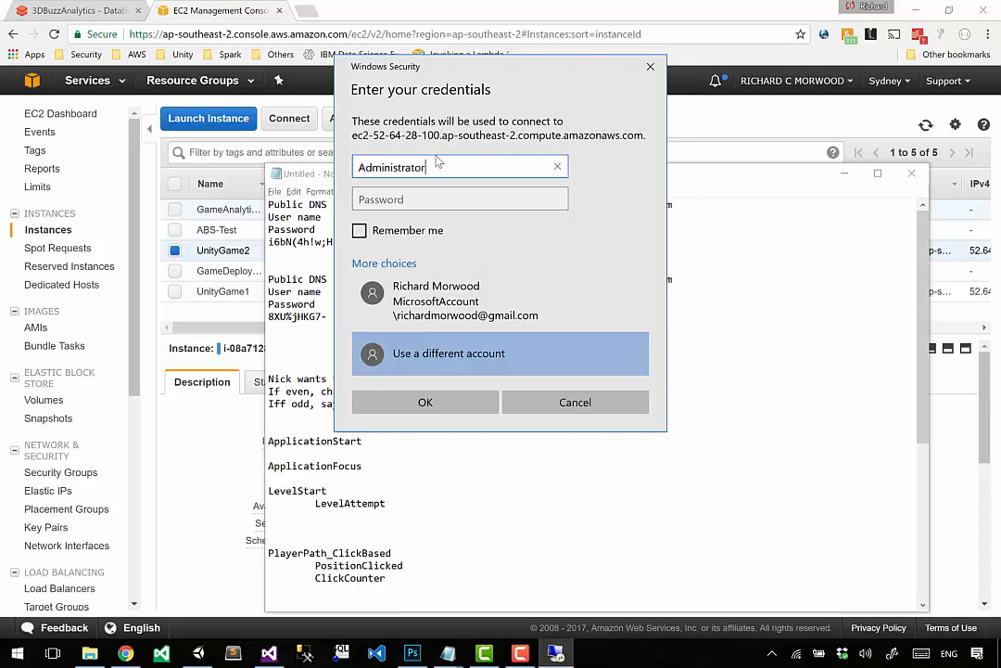
Step: Try to sign in with the first entry's password copied from Notepad, with Remember me enabled
{"action": "key", "text": "alt+Tab"}
{"action": "key", "text": "Down"}
{"action": "key", "text": "Down"}
{"action": "key", "text": "Home"}
{"action": "key", "text": "shift+End"}
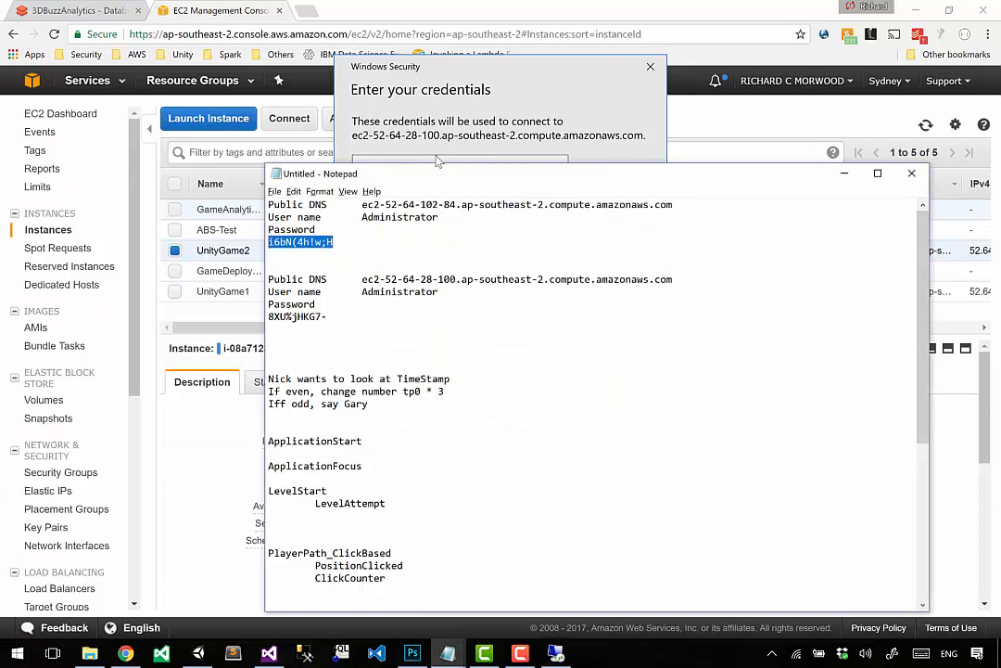
{"action": "key", "text": "ctrl+c"}
{"action": "key", "text": "alt+Tab"}
{"action": "left_click", "coordinate": [369, 198]}
{"action": "key", "text": "ctrl+v"}
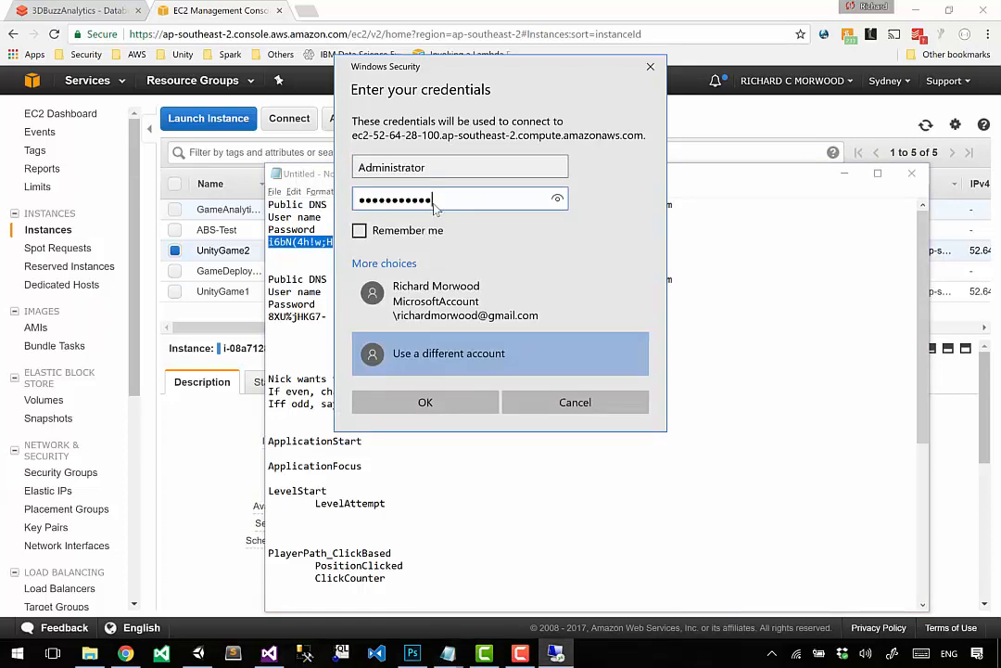
{"action": "left_click", "coordinate": [395, 231]}
{"action": "left_click", "coordinate": [424, 403]}
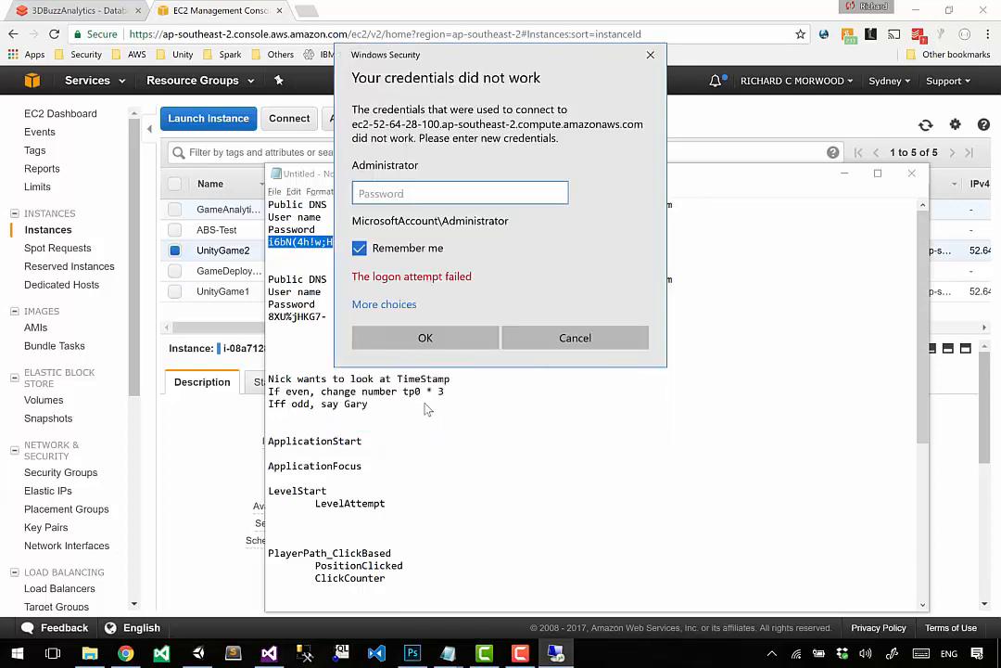
Step: Check the Notepad entries against UnityGame2's public DNS in the EC2 console in Chrome
{"action": "key", "text": "alt+Tab"}
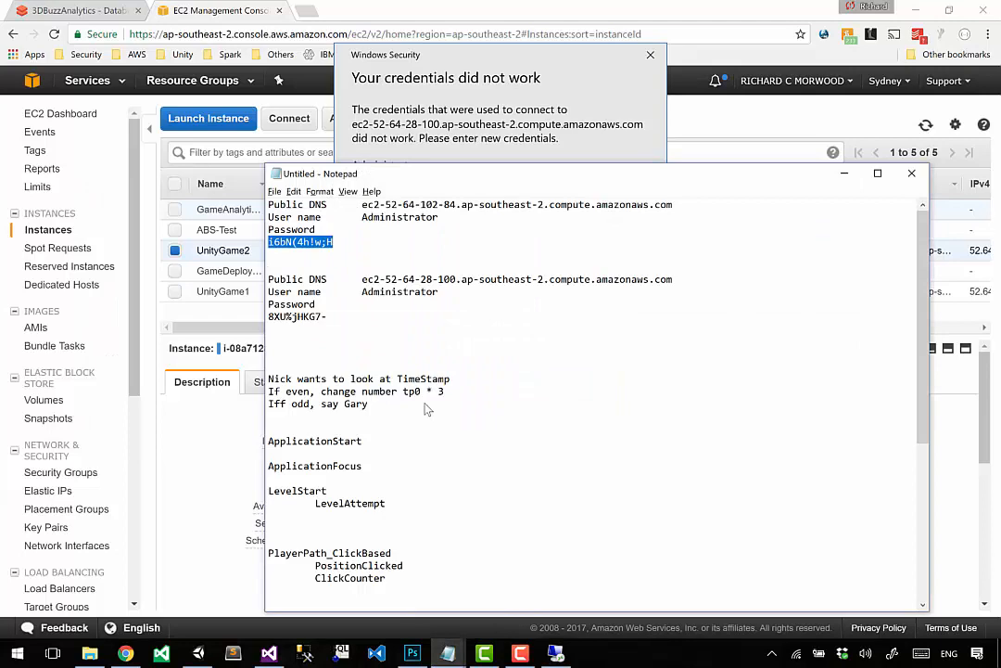
{"action": "key", "text": "Down"}
{"action": "key", "text": "Down"}
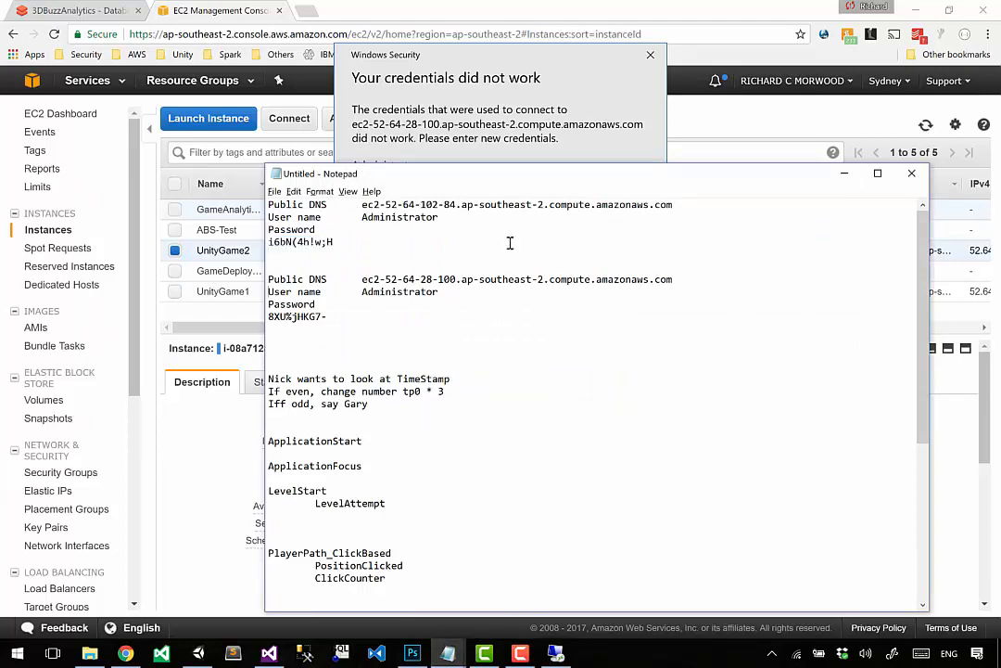
{"action": "left_click", "coordinate": [614, 3]}
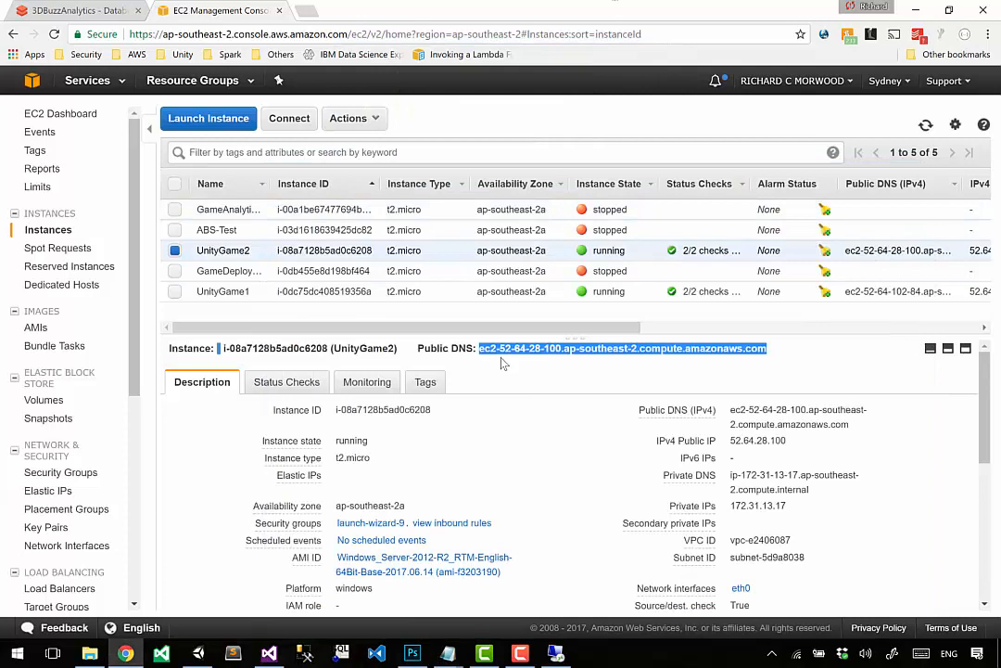
Step: Copy UnityGame2's password from the second Notepad entry, sign in to the remote computer with it and connect despite the certificate errors
{"action": "key", "text": "alt+Tab"}
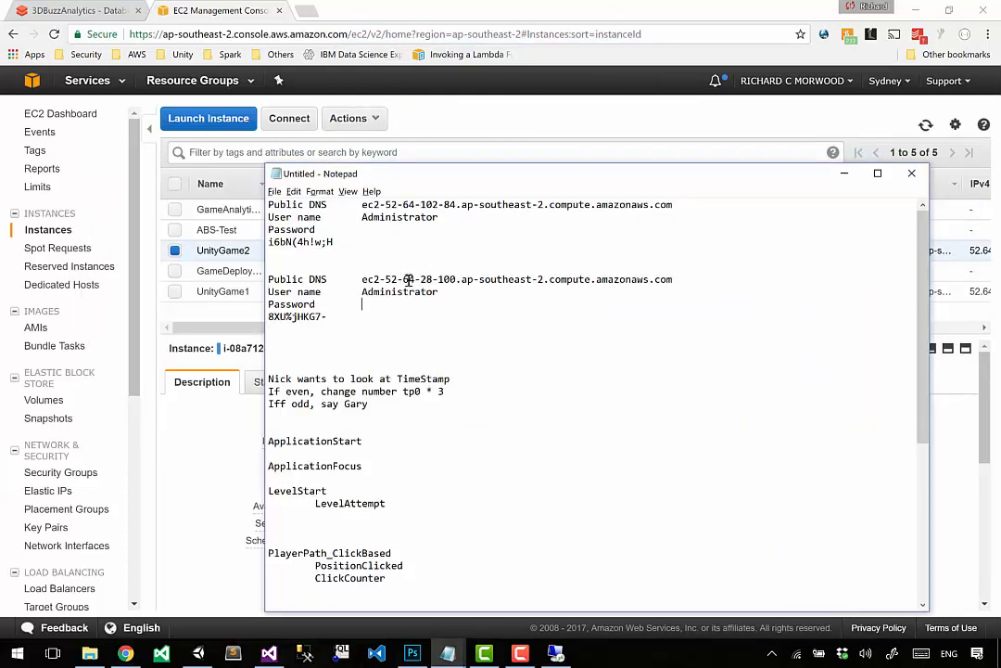
{"action": "key", "text": "Down"}
{"action": "key", "text": "shift+Home"}
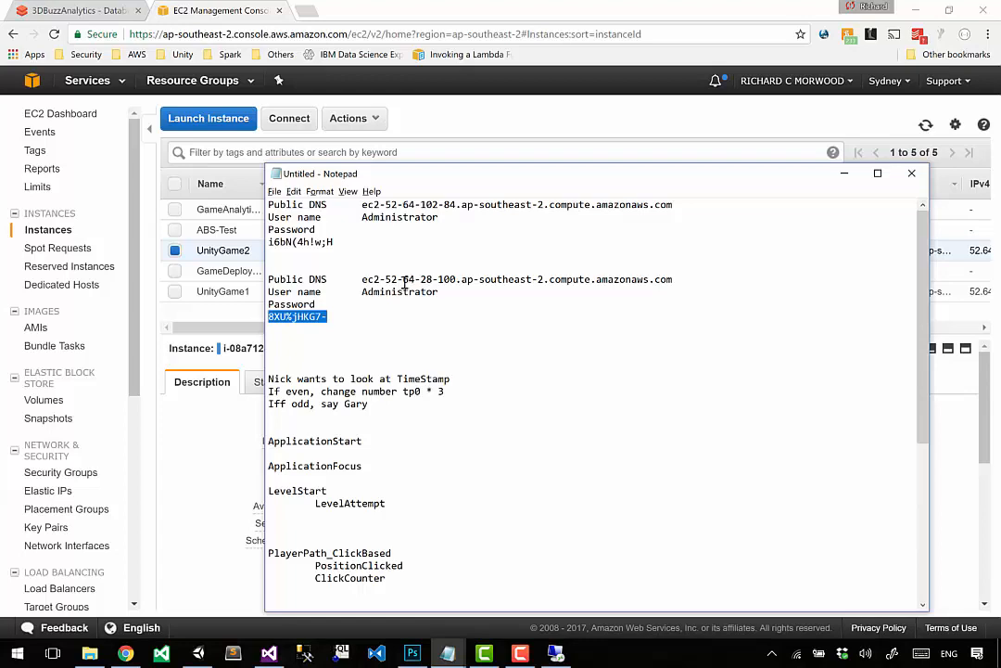
{"action": "left_click_drag", "start_coordinate": [385, 279], "coordinate": [463, 281]}
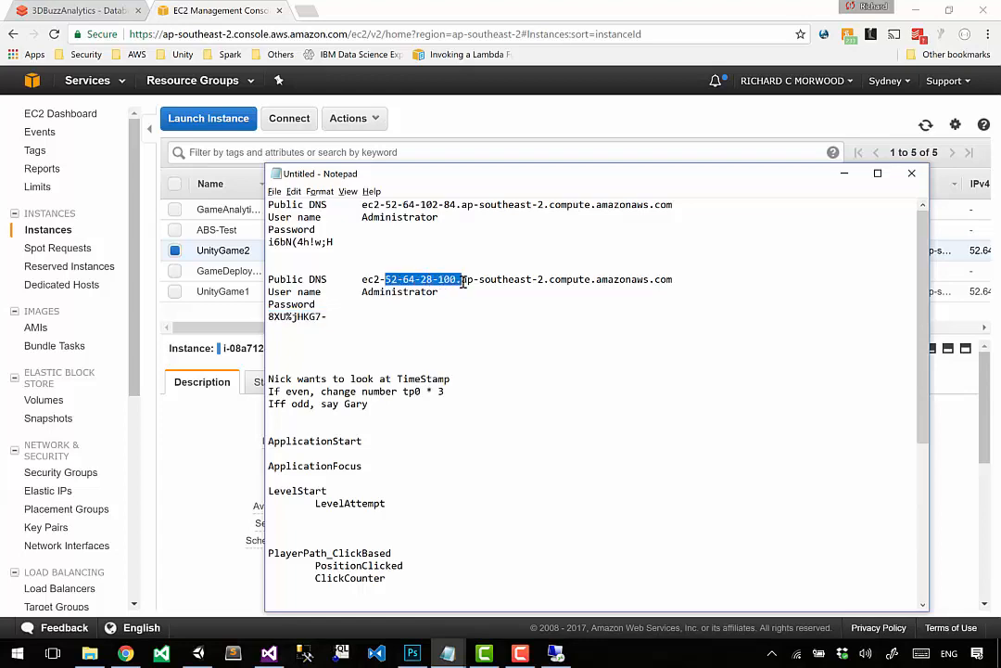
{"action": "left_click", "coordinate": [463, 282]}
{"action": "key", "text": "alt+Tab"}
{"action": "key", "text": "alt+Tab"}
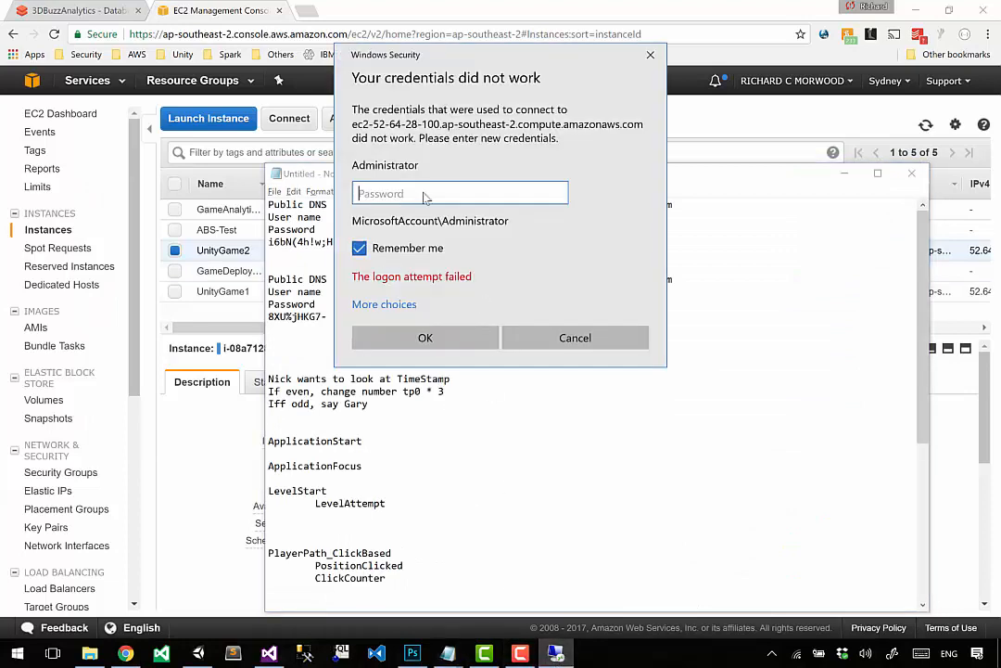
{"action": "key", "text": "ctrl+v"}
{"action": "left_click", "coordinate": [424, 337]}
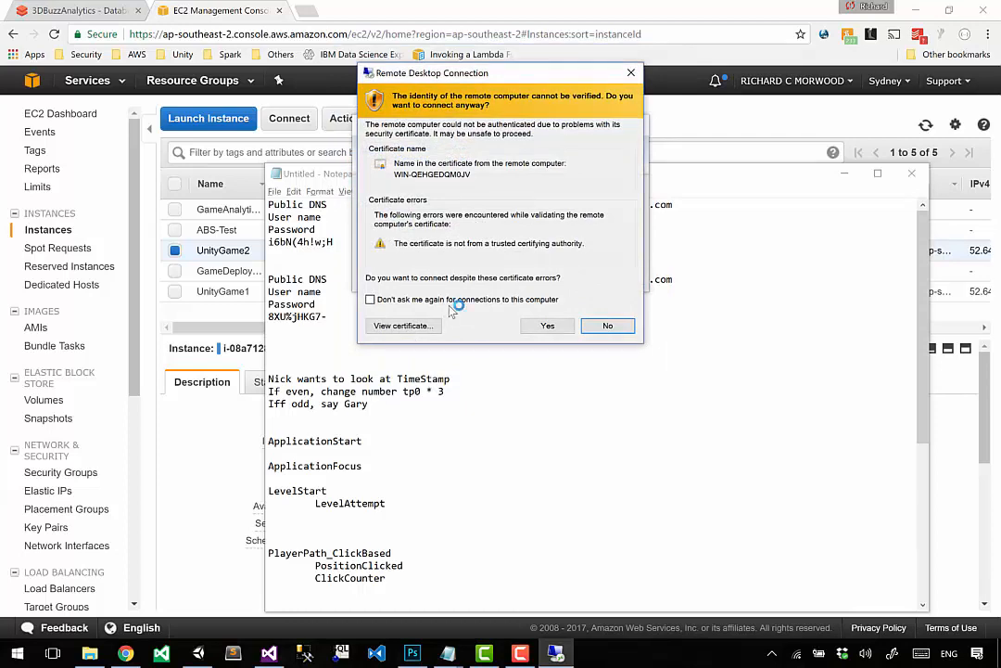
{"action": "left_click", "coordinate": [547, 325]}
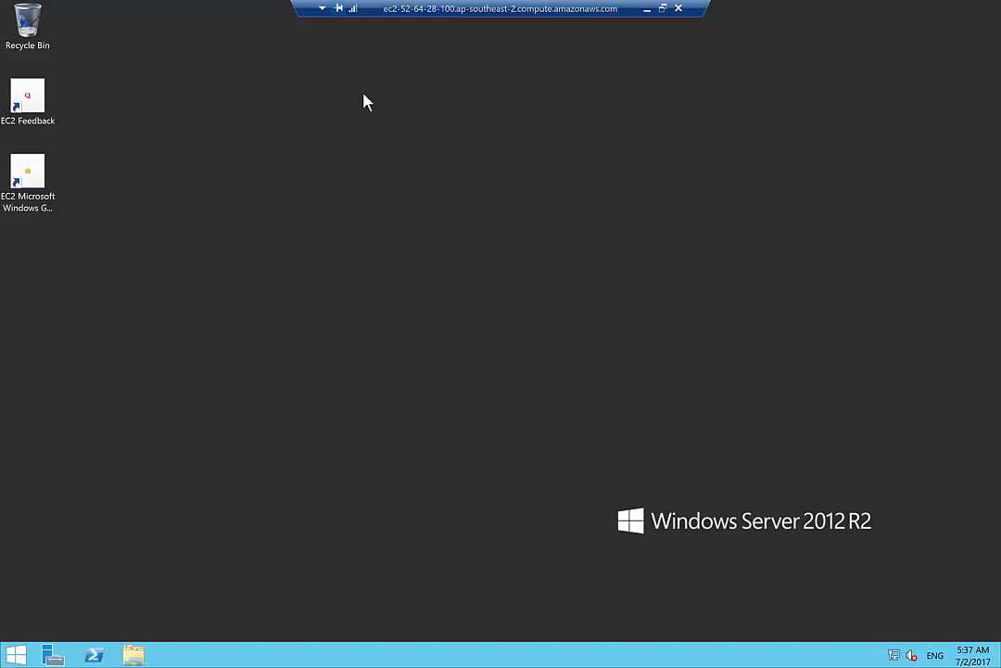
Step: Switch the full-screen UnityGame2 remote session to a window and reposition it on the local desktop
{"action": "left_click_drag", "start_coordinate": [424, 11], "coordinate": [273, 3]}
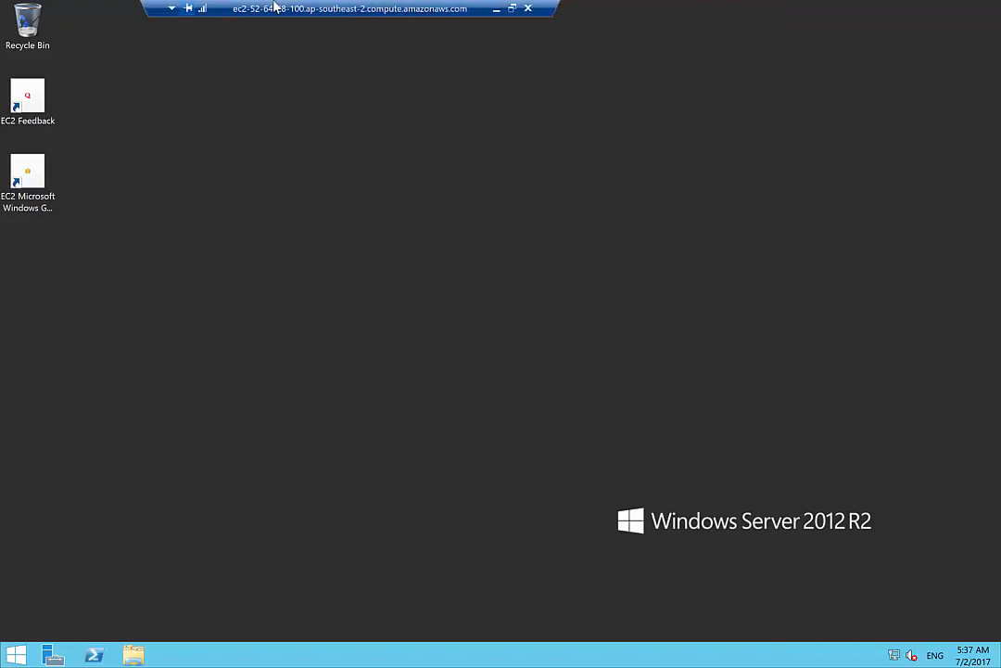
{"action": "left_click_drag", "start_coordinate": [331, 16], "coordinate": [394, 20]}
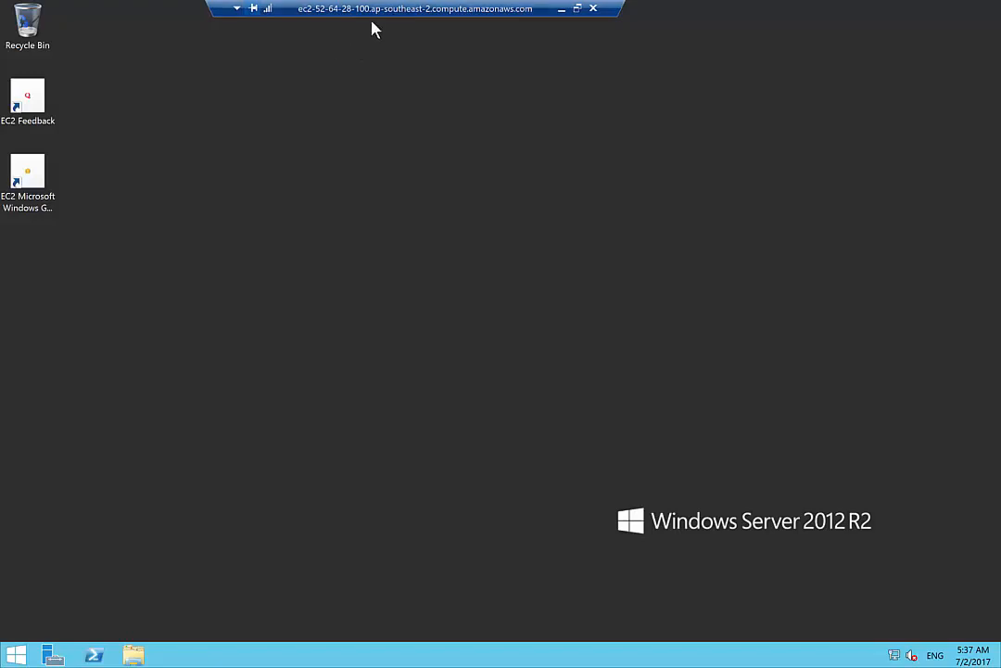
{"action": "double_click", "coordinate": [391, 16]}
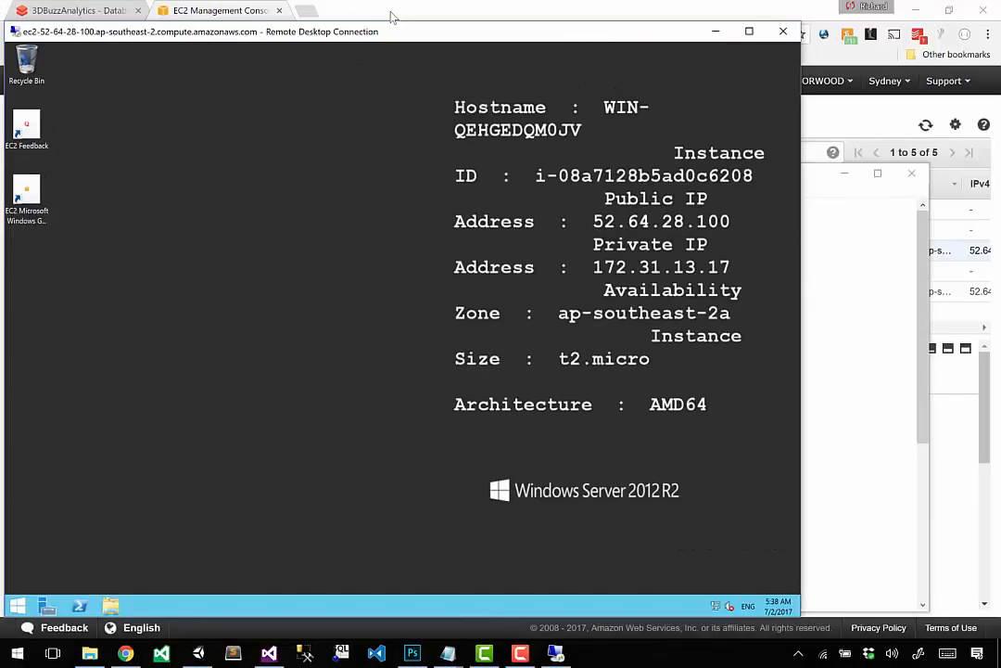
{"action": "left_click_drag", "start_coordinate": [335, 26], "coordinate": [393, 31]}
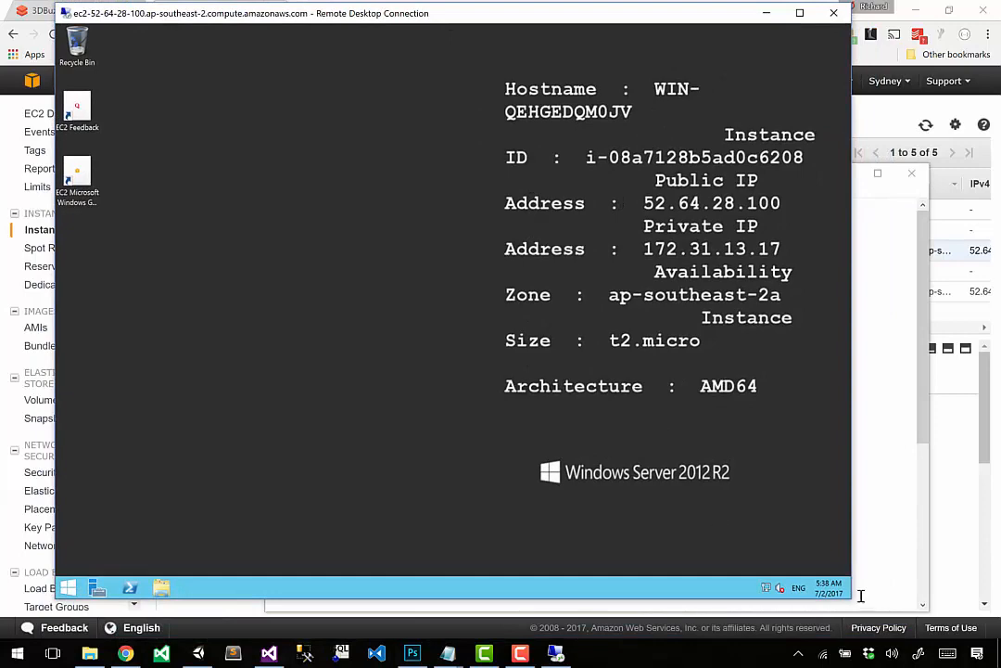
Step: Shrink the UnityGame2 remote window and copy the public DNS from the first entry in Notepad
{"action": "mouse_move", "coordinate": [852, 599]}
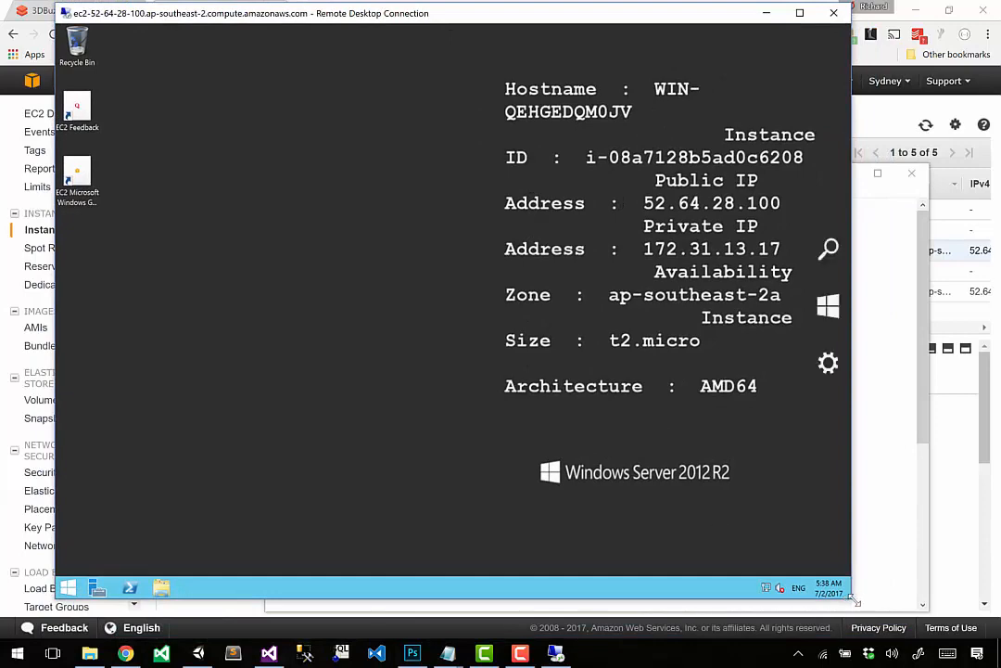
{"action": "left_click_drag", "start_coordinate": [854, 604], "coordinate": [528, 331]}
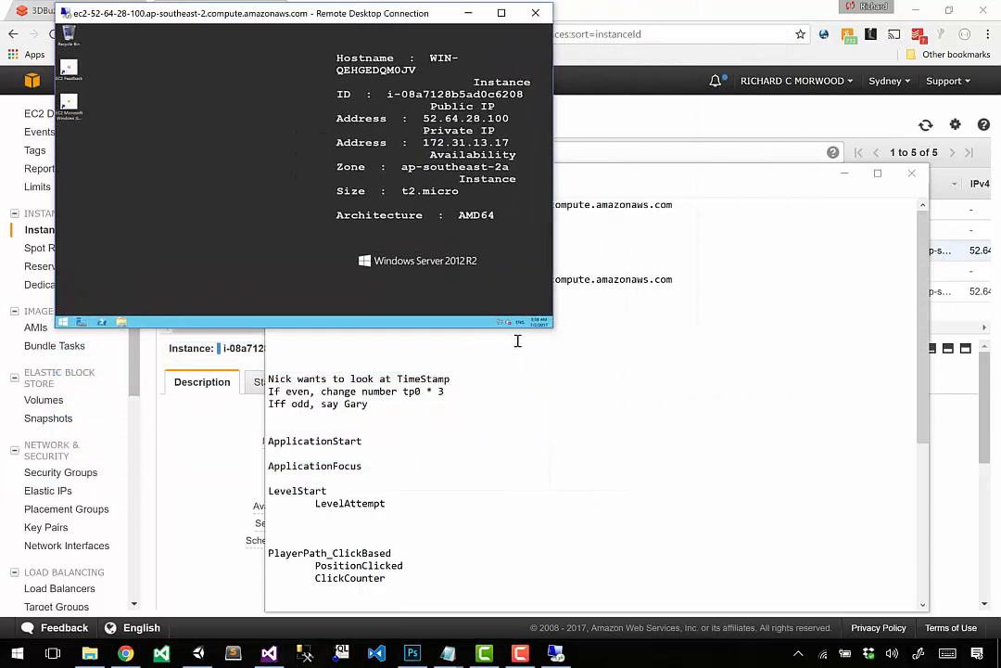
{"action": "left_click", "coordinate": [543, 349]}
{"action": "left_click", "coordinate": [490, 253]}
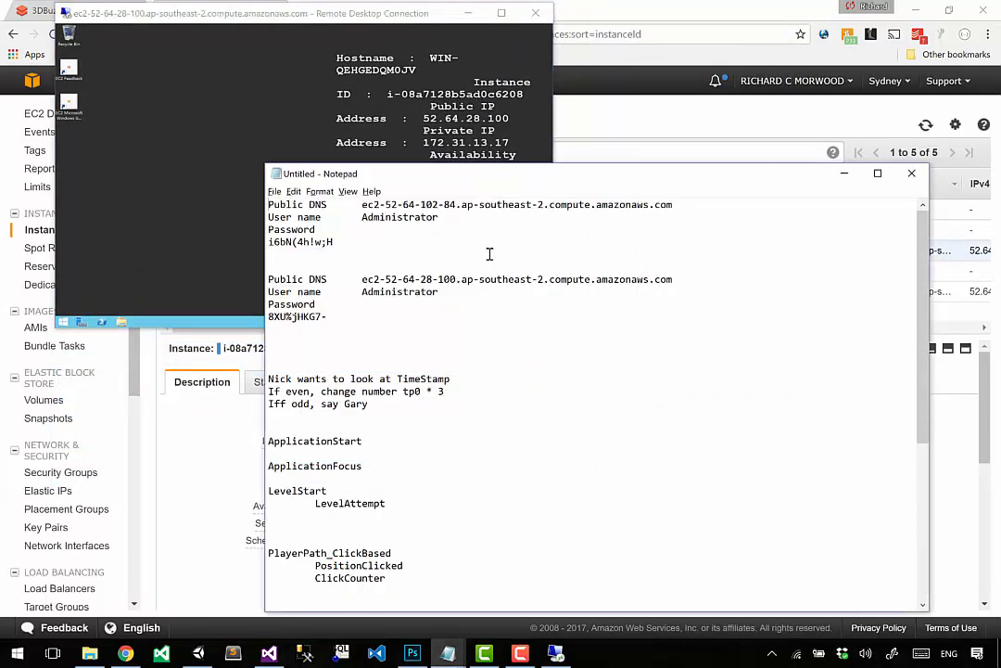
{"action": "key", "text": "shift+End"}
{"action": "key", "text": "ctrl+c"}
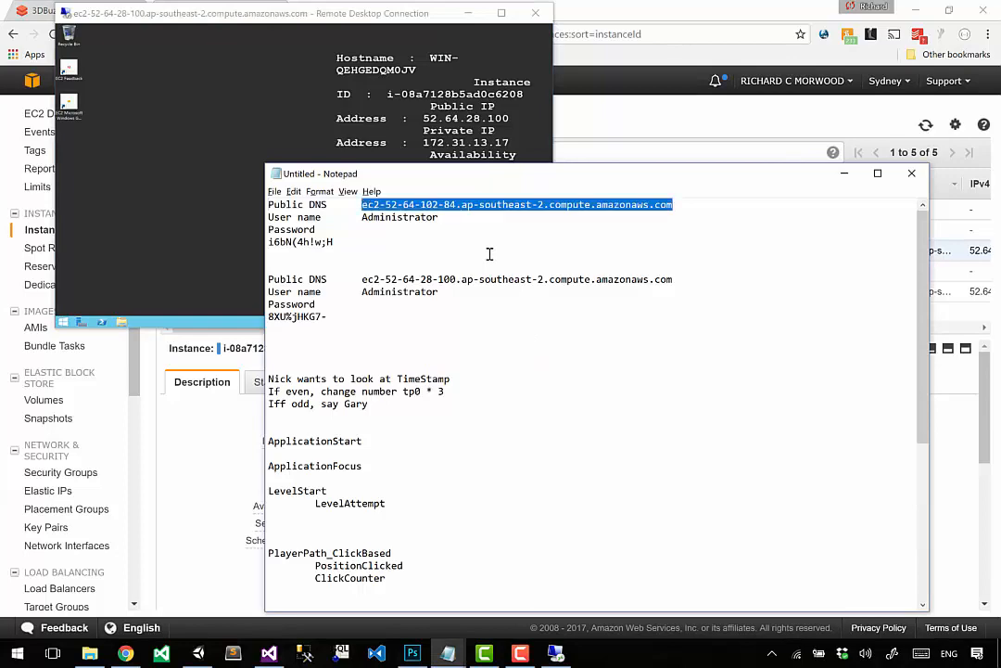
Step: Start a new Remote Desktop connection to ec2-52-64-102-84.ap-southeast-2.compute.amazonaws.com
{"action": "key", "text": "super+r"}
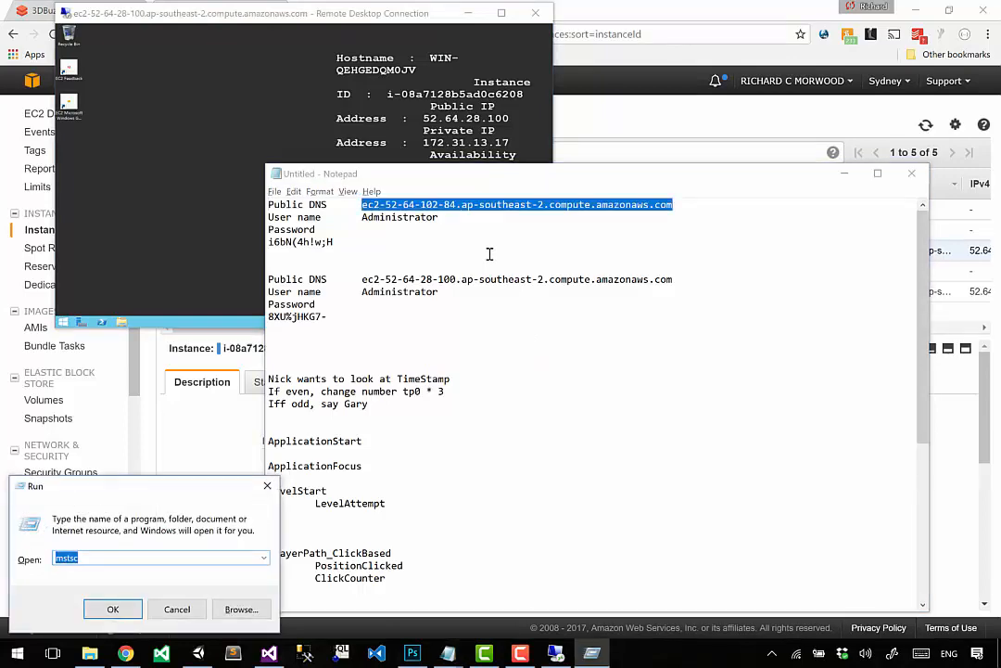
{"action": "key", "text": "Return"}
{"action": "key", "text": "ctrl+v"}
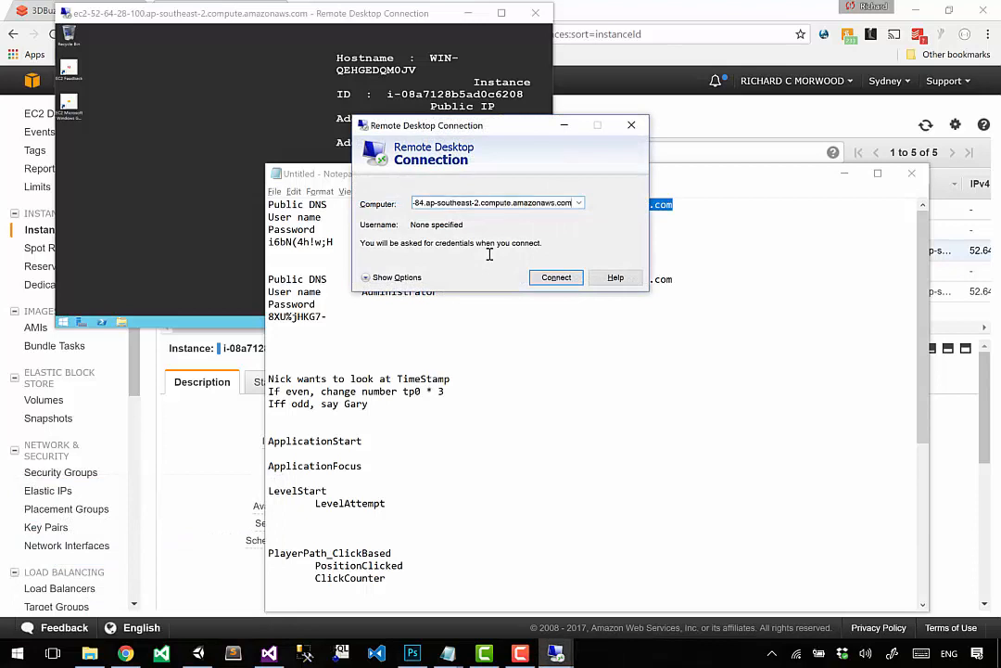
{"action": "key", "text": "Home"}
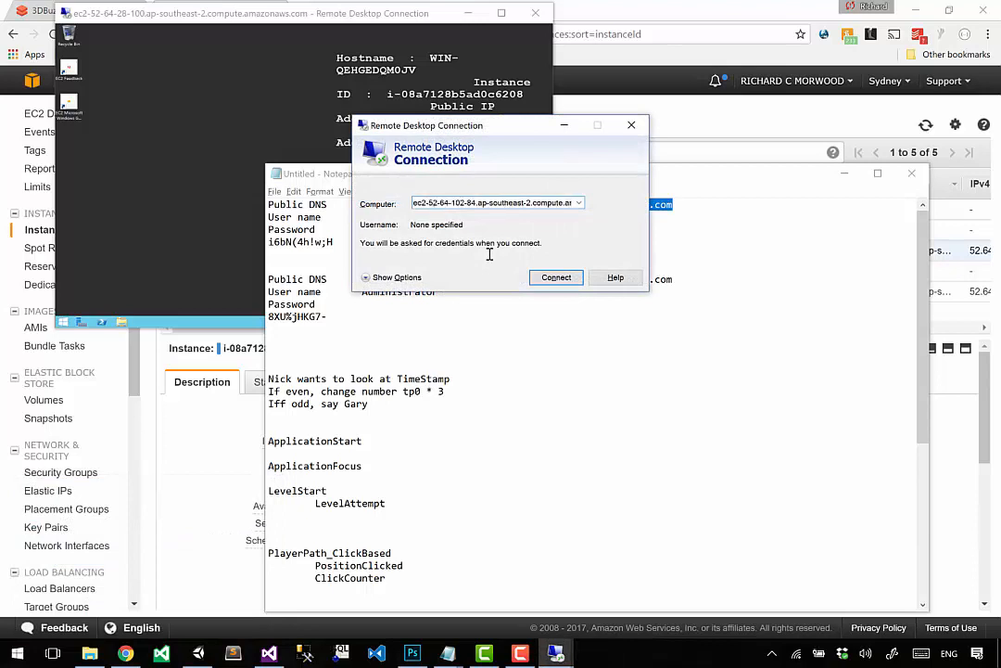
{"action": "key", "text": "Return"}
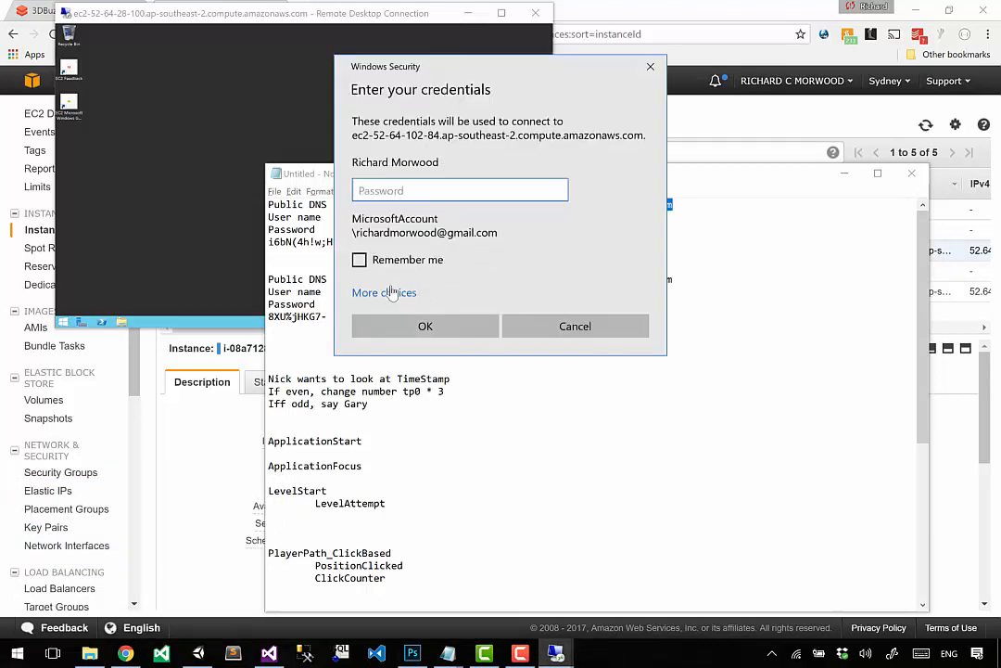
Step: Choose to use a different account and enter the user name Administrator copied from the first Notepad entry
{"action": "left_click", "coordinate": [392, 292]}
{"action": "left_click", "coordinate": [405, 371]}
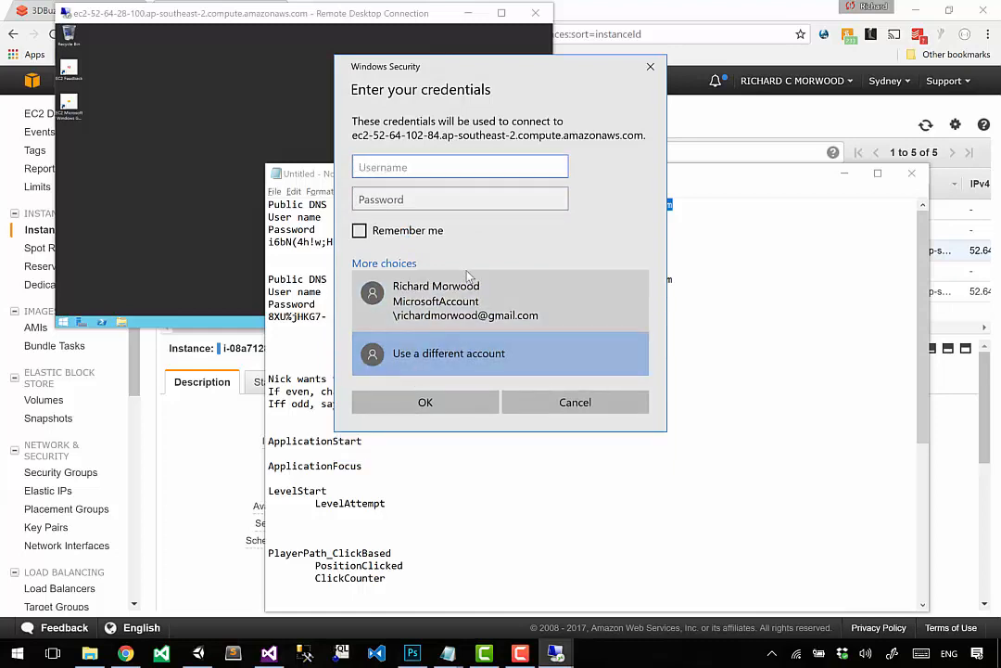
{"action": "left_click_drag", "start_coordinate": [509, 76], "coordinate": [270, 269]}
{"action": "left_click", "coordinate": [387, 318]}
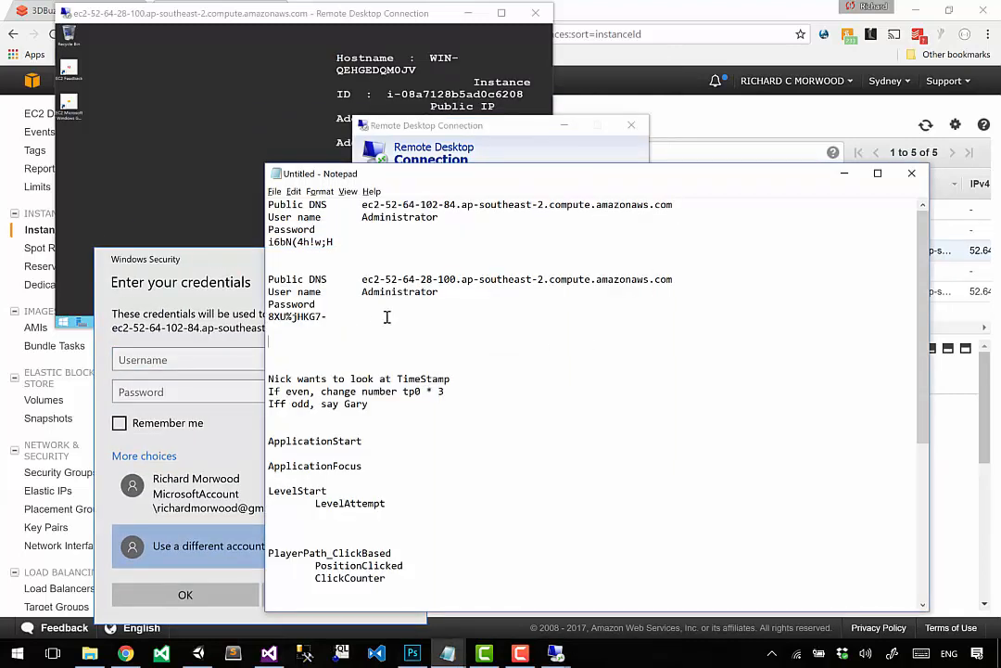
{"action": "key", "text": "Up"}
{"action": "key", "text": "Up"}
{"action": "key", "text": "Up"}
{"action": "key", "text": "Up"}
{"action": "key", "text": "Up"}
{"action": "key", "text": "Up"}
{"action": "key", "text": "Up"}
{"action": "key", "text": "Left"}
{"action": "key", "text": "ctrl+shift+Left"}
{"action": "key", "text": "ctrl+c"}
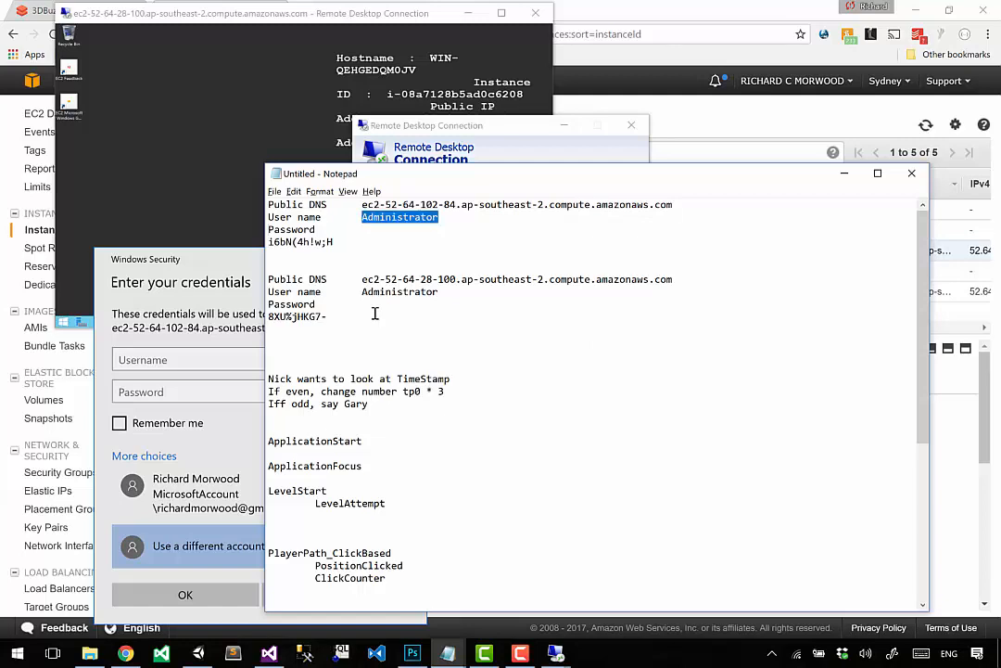
{"action": "left_click", "coordinate": [210, 361]}
{"action": "key", "text": "ctrl+v"}
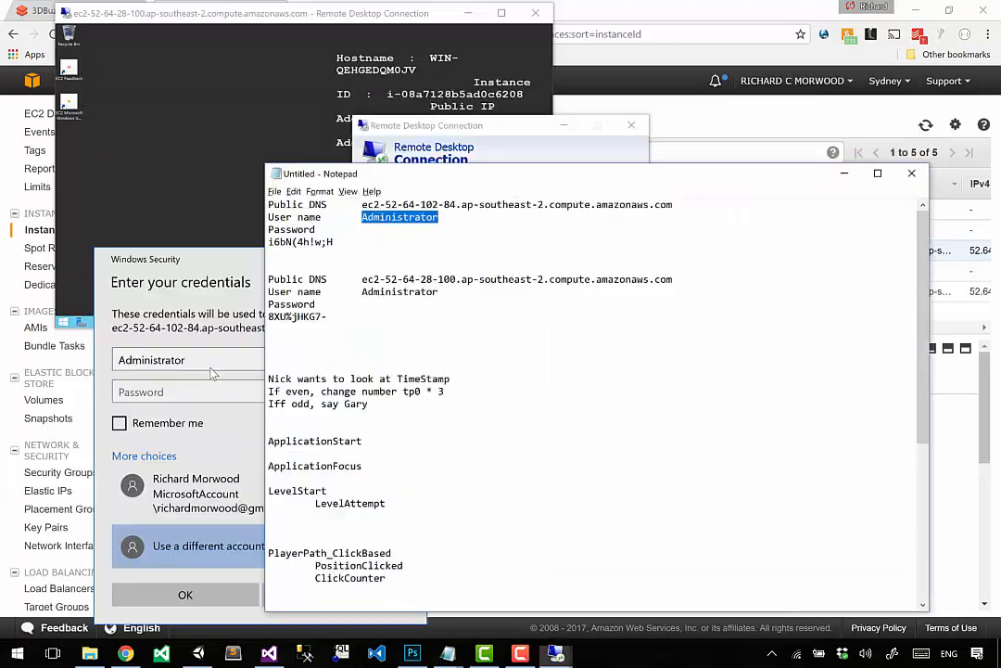
Step: Enter the first Notepad entry's password, enable Remember me, sign in and connect despite the certificate errors
{"action": "left_click", "coordinate": [520, 297]}
{"action": "key", "text": "Up"}
{"action": "key", "text": "Up"}
{"action": "key", "text": "Up"}
{"action": "key", "text": "shift+Up"}
{"action": "key", "text": "ctrl+c"}
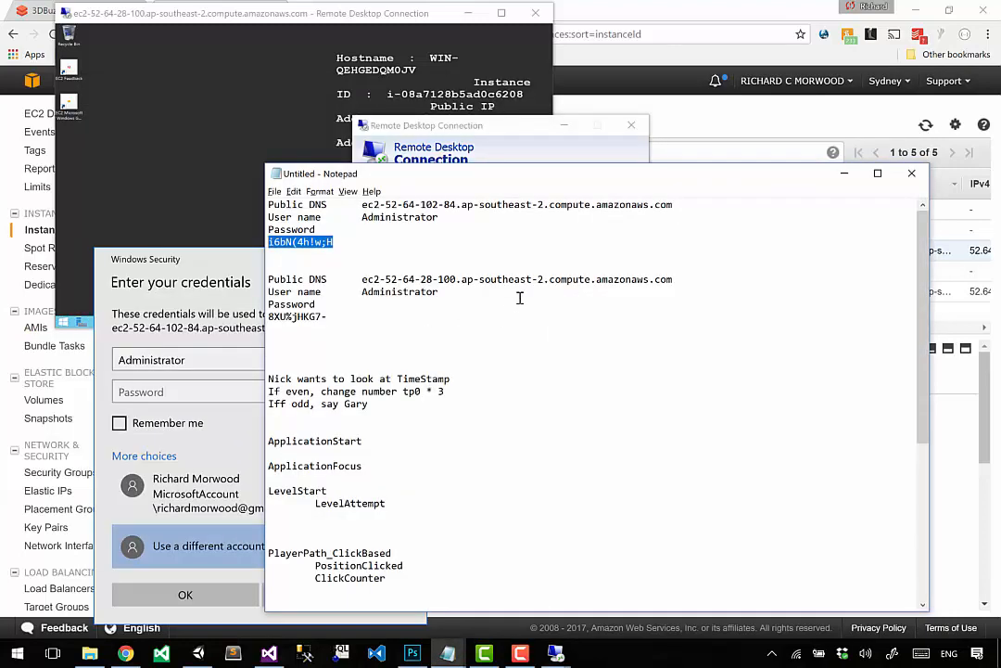
{"action": "left_click", "coordinate": [208, 366]}
{"action": "left_click", "coordinate": [147, 391]}
{"action": "key", "text": "ctrl+v"}
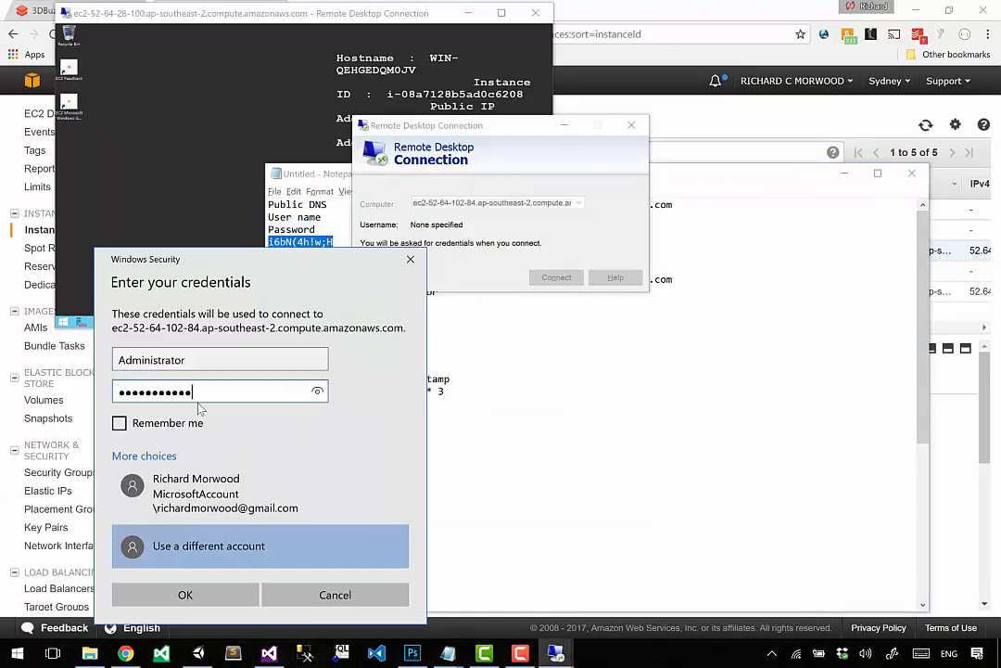
{"action": "left_click", "coordinate": [120, 423]}
{"action": "left_click", "coordinate": [185, 595]}
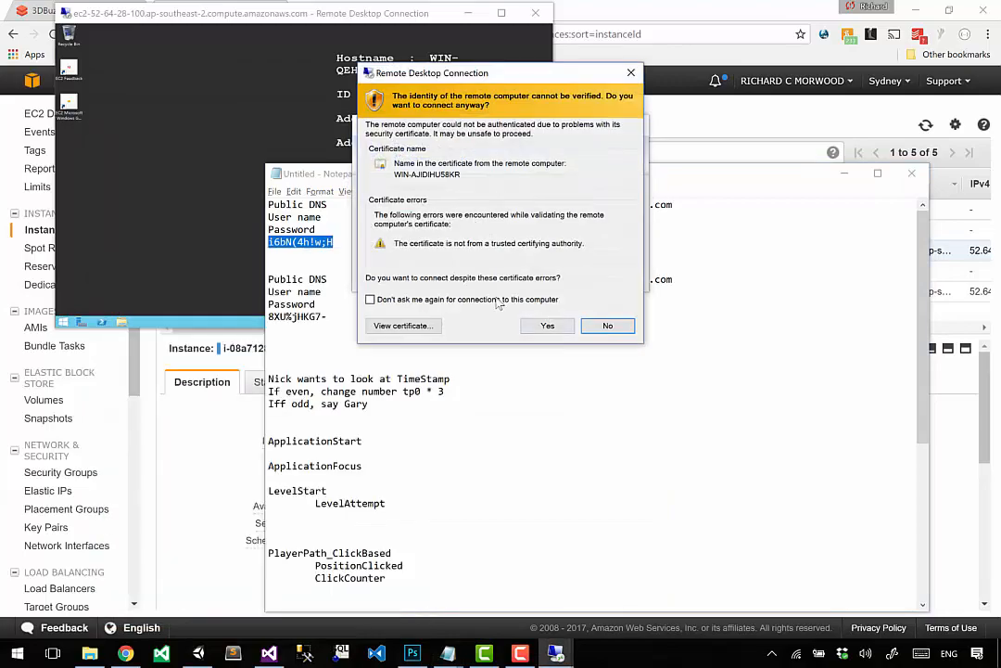
{"action": "left_click", "coordinate": [535, 324]}
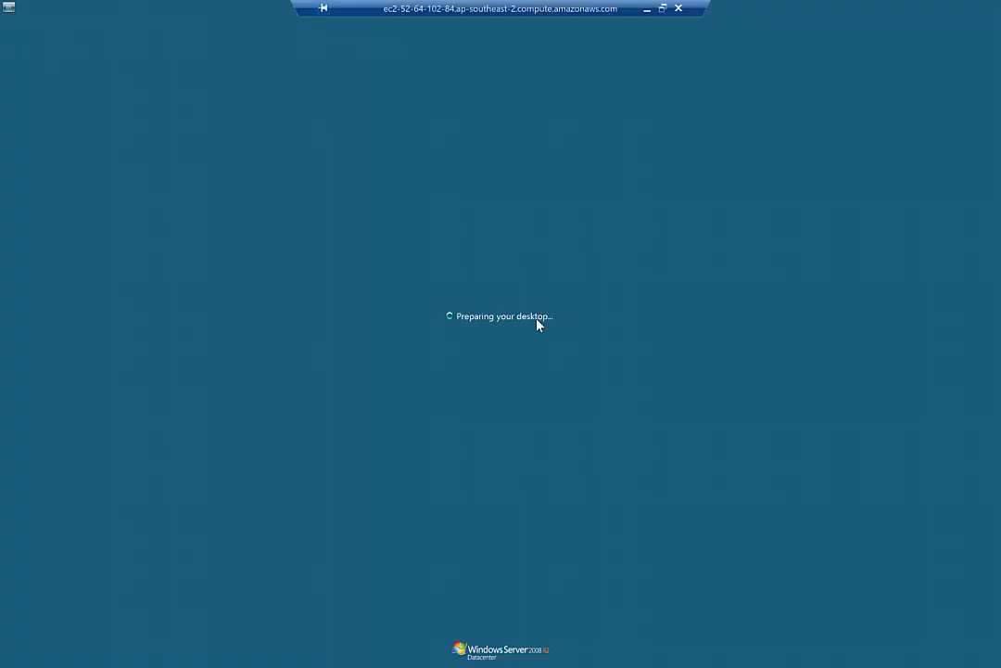
Step: Switch the full-screen second remote session to a window, move it lower on the local desktop and bring Notepad forward
{"action": "double_click", "coordinate": [505, 6]}
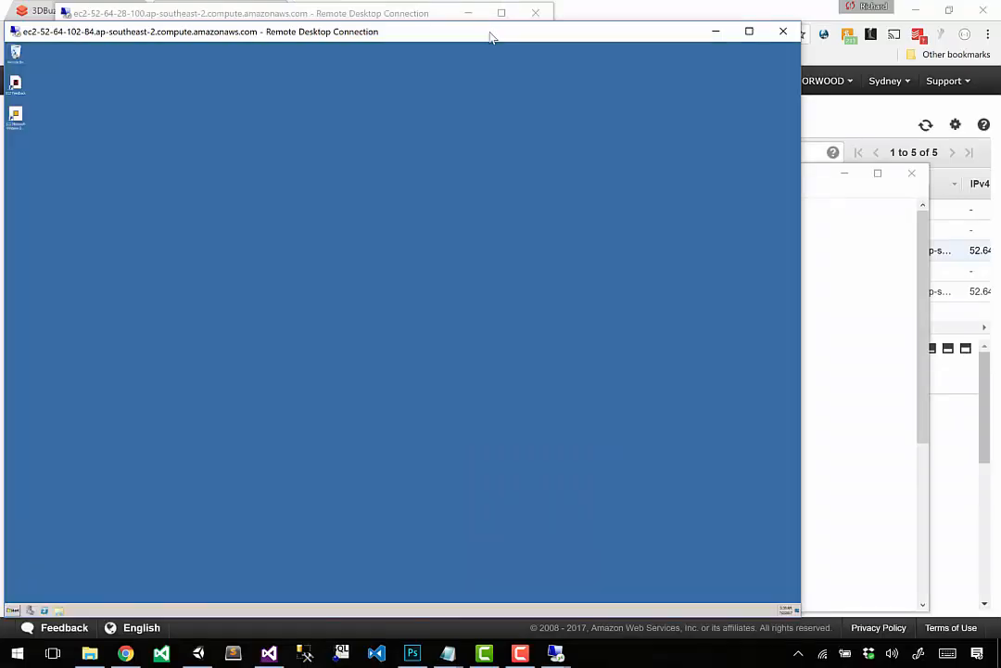
{"action": "left_click_drag", "start_coordinate": [492, 37], "coordinate": [501, 155]}
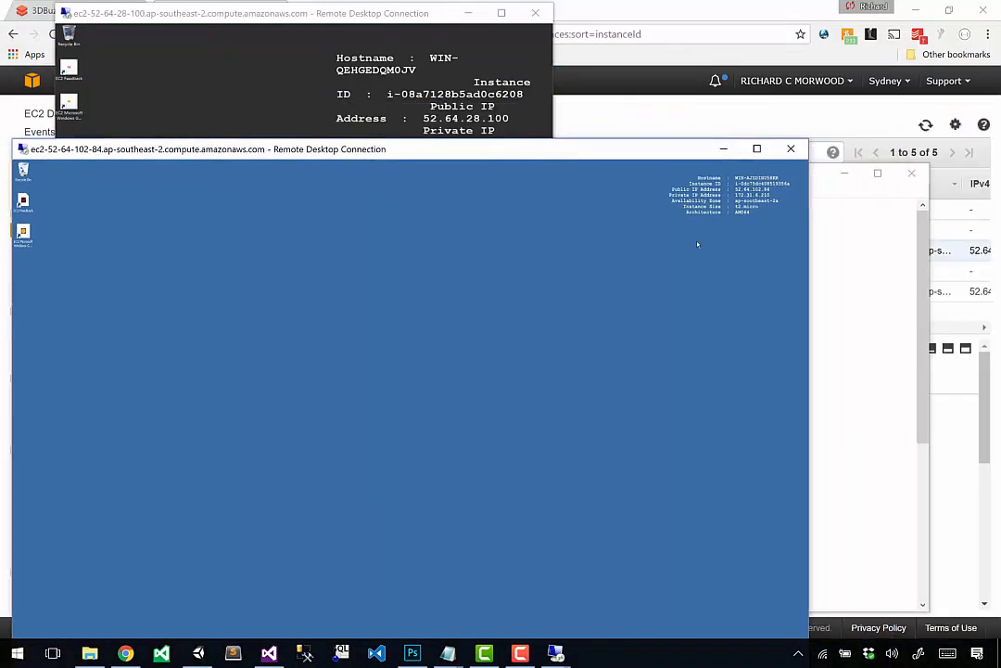
{"action": "left_click", "coordinate": [863, 317]}
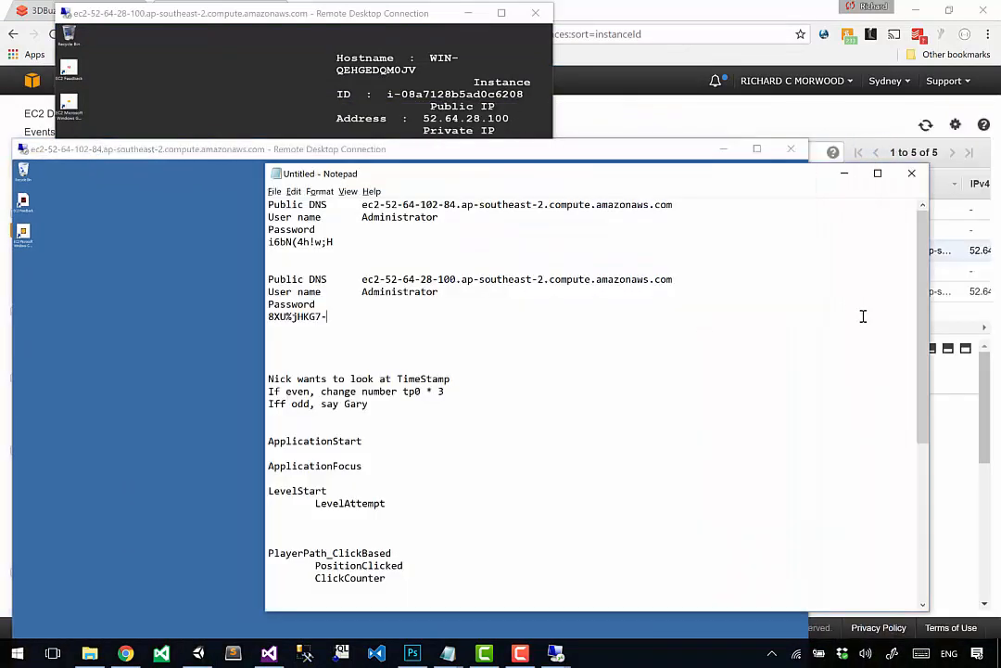
{"action": "left_click", "coordinate": [375, 437]}
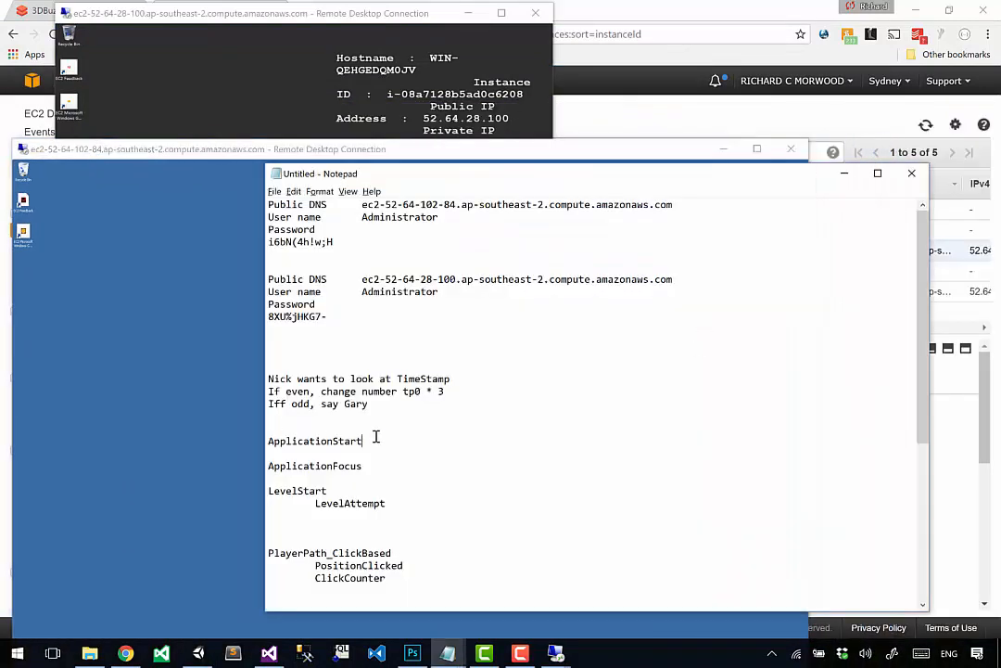
Step: Switch to Unity and open the build settings of the 3DBuzz_GameAnalytics project
{"action": "left_click", "coordinate": [199, 654]}
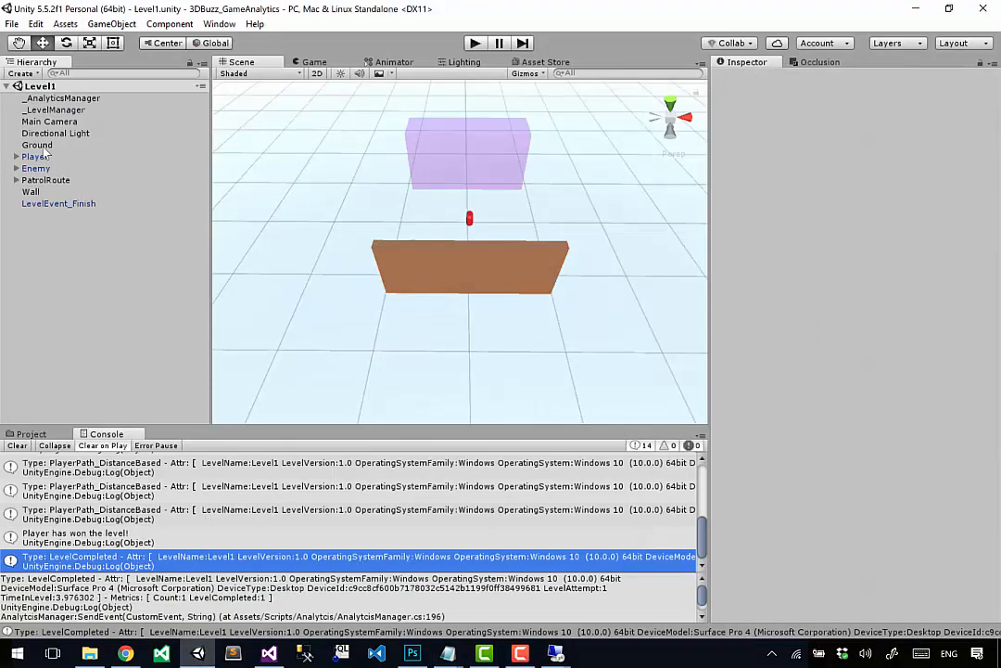
{"action": "left_click", "coordinate": [11, 25]}
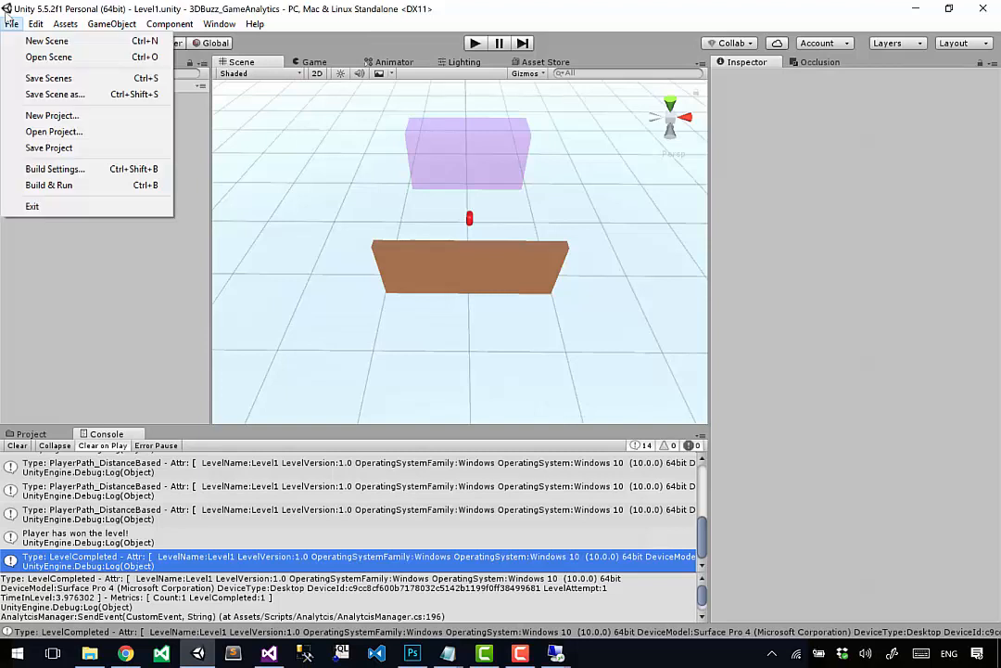
{"action": "left_click", "coordinate": [10, 20]}
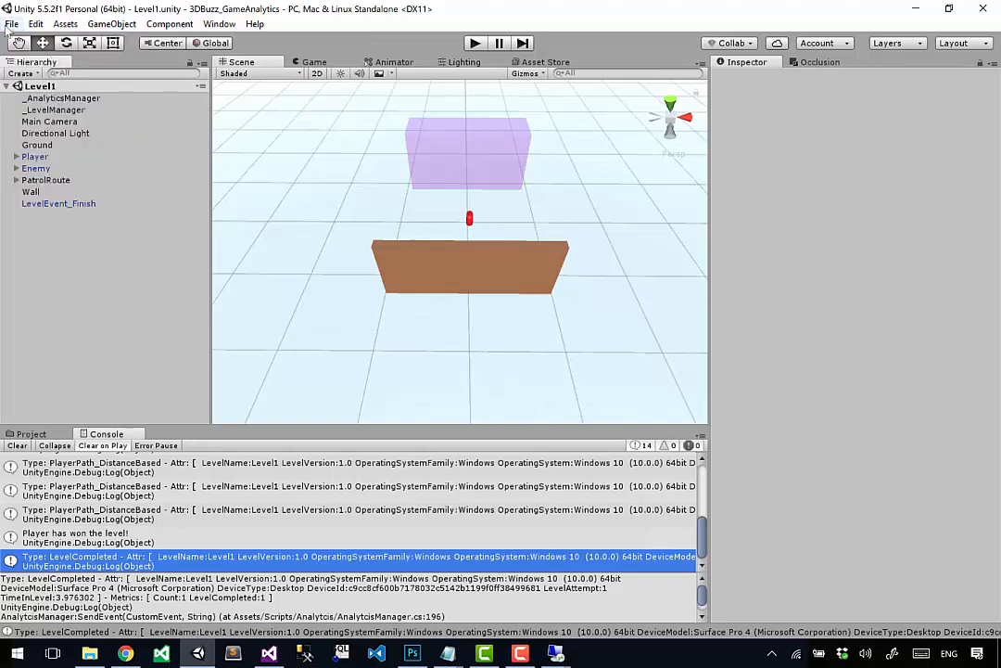
{"action": "left_click", "coordinate": [10, 24]}
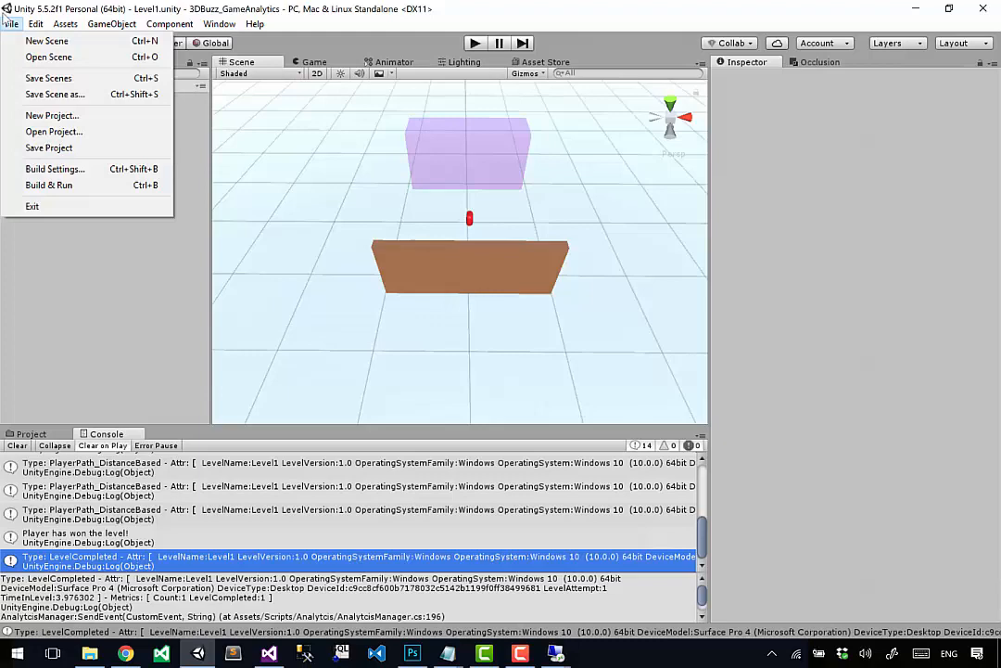
{"action": "left_click", "coordinate": [55, 169]}
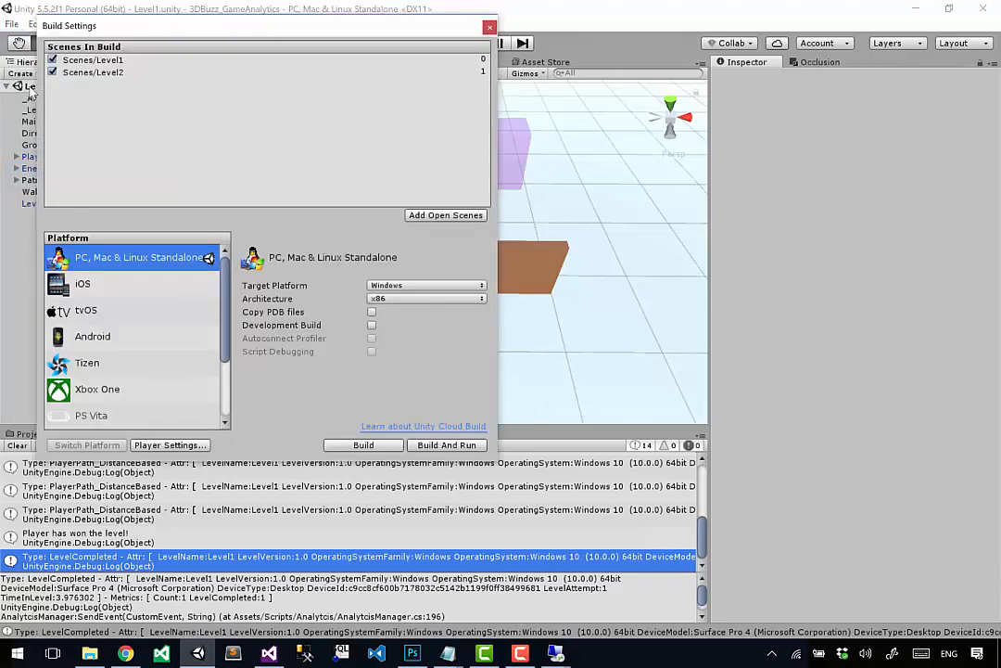
Step: Start a standalone Windows build and create a Builds folder in the project folder as its destination
{"action": "left_click", "coordinate": [367, 449]}
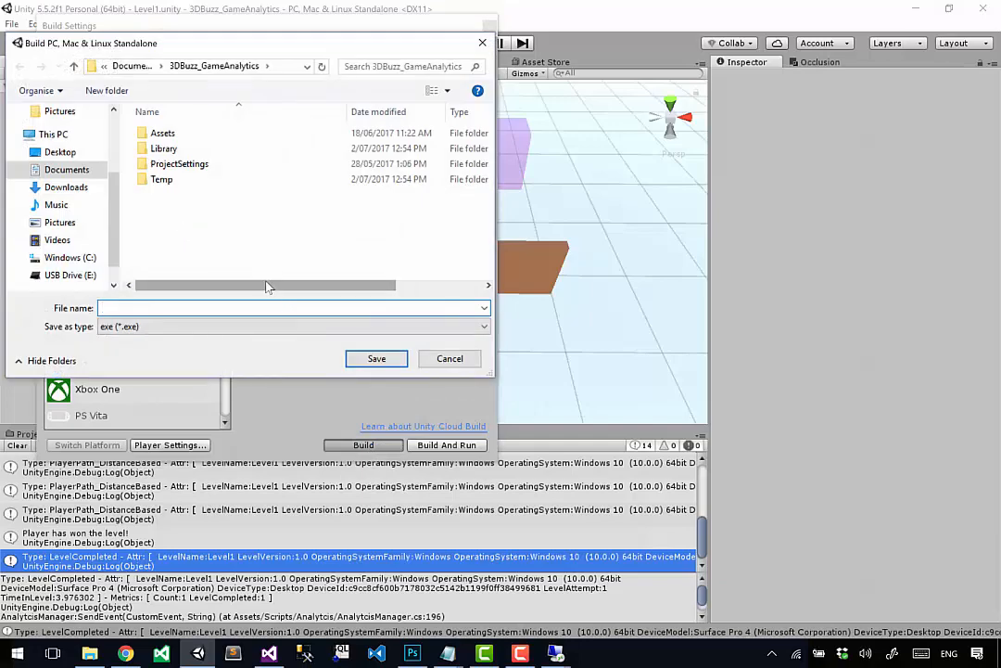
{"action": "right_click", "coordinate": [191, 229]}
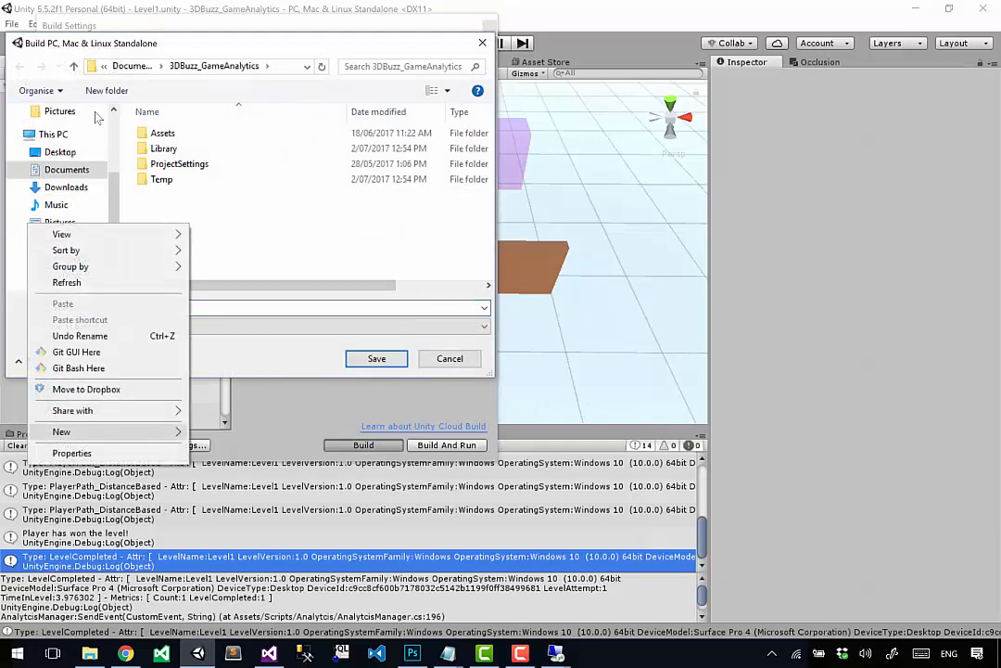
{"action": "mouse_move", "coordinate": [112, 432]}
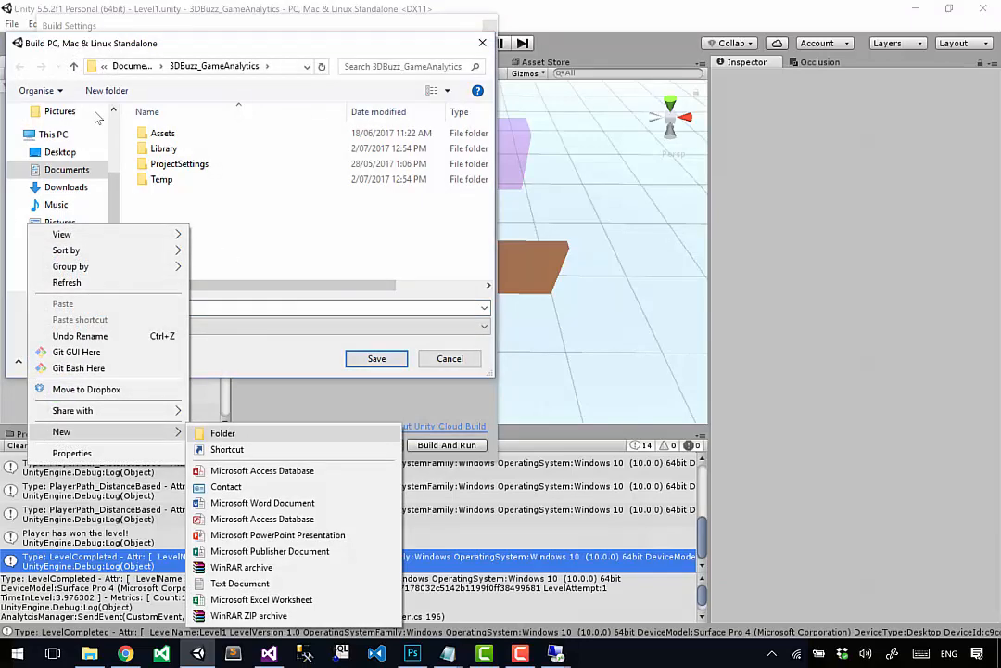
{"action": "key", "text": "Return"}
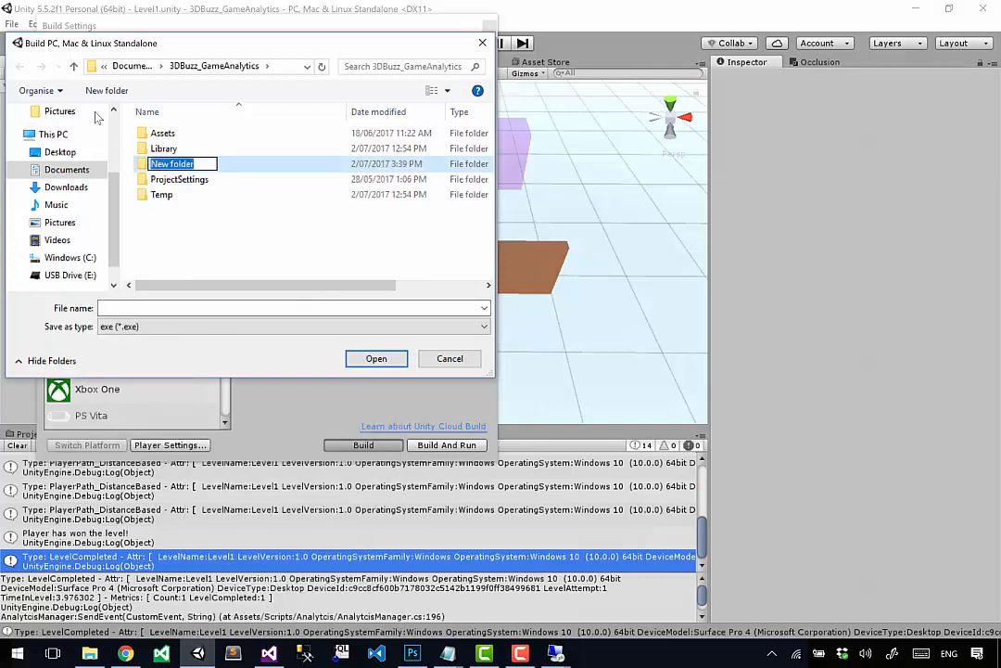
{"action": "type", "text": "Builds"}
{"action": "key", "text": "Return"}
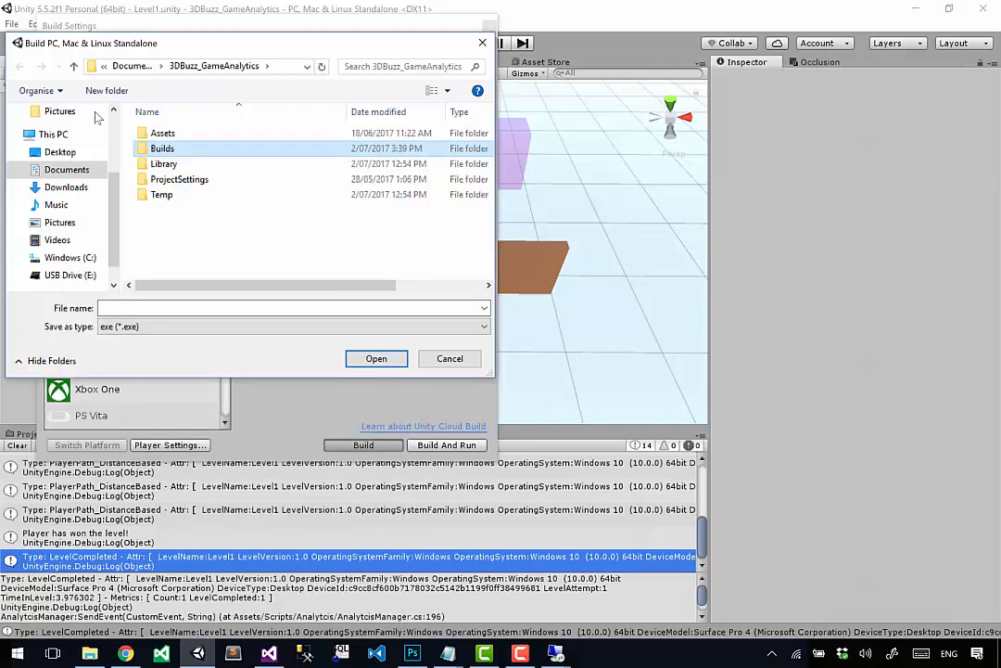
{"action": "key", "text": "Return"}
{"action": "left_click", "coordinate": [165, 307]}
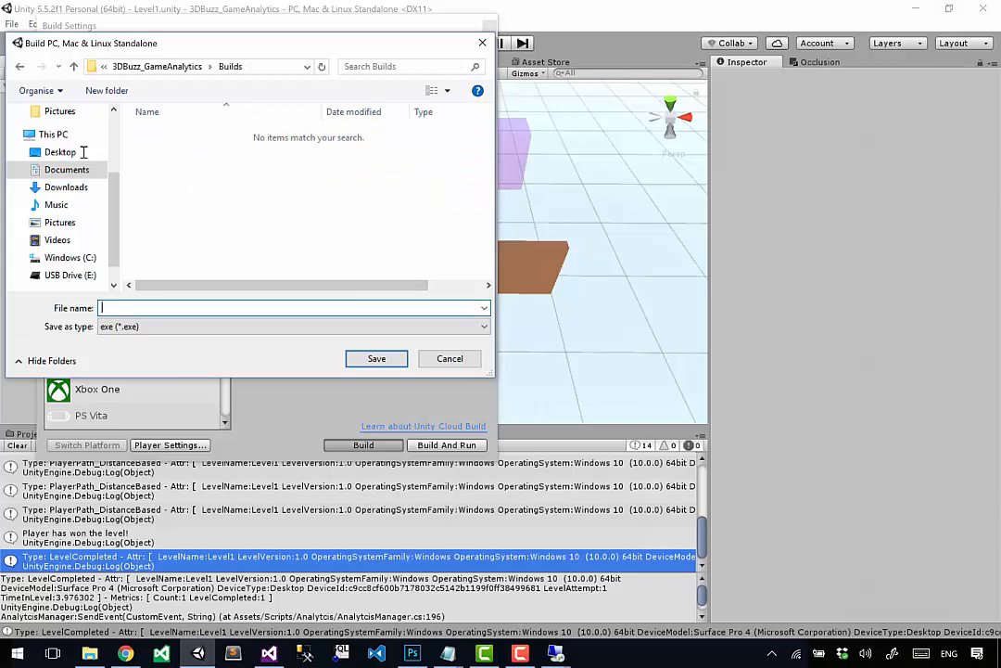
Step: Name the executable 3DBuzzGameAnalytics and save it to run the build
{"action": "type", "text": "3DBU"}
{"action": "key", "text": "BackSpace"}
{"action": "type", "text": "uzzGameAnalytics"}
{"action": "key", "text": "Return"}
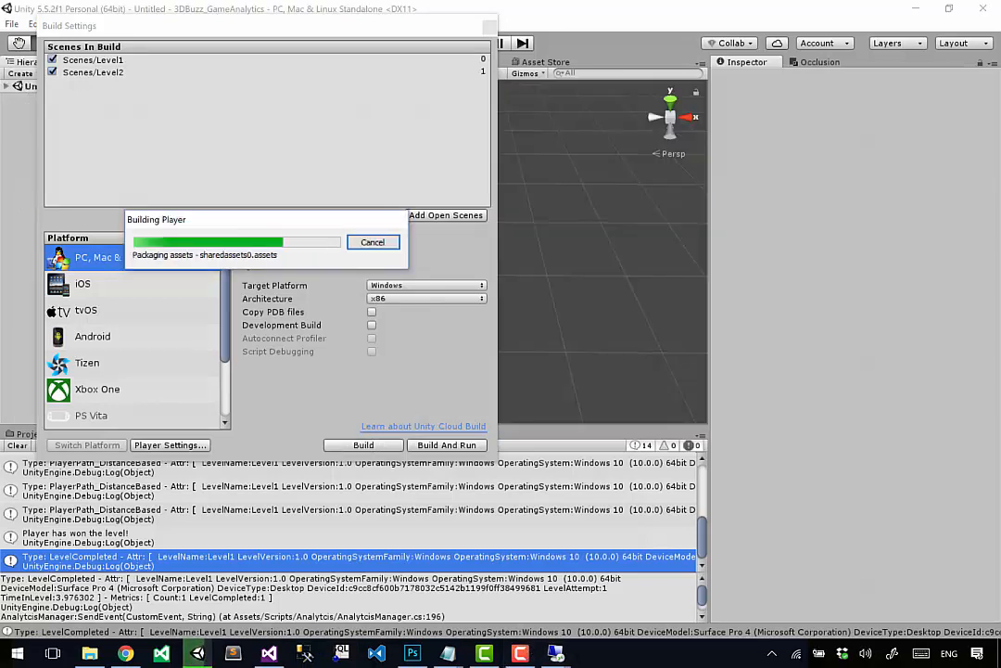
{"action": "mouse_move", "coordinate": [556, 653]}
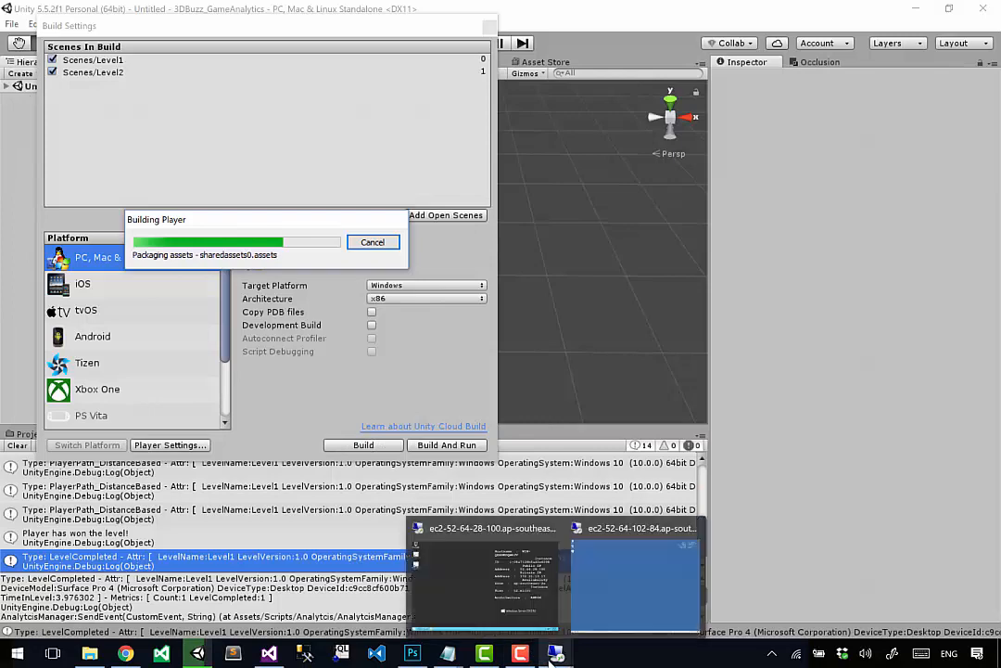